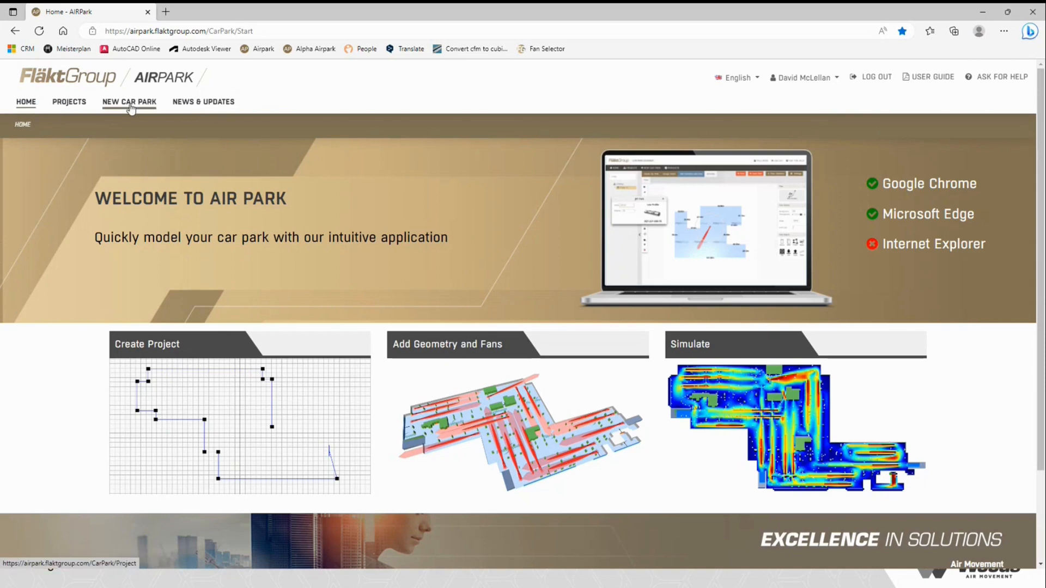
- View the project list and look at the sharing dialog for the jodp 2 project without sharing it
click(66, 105)
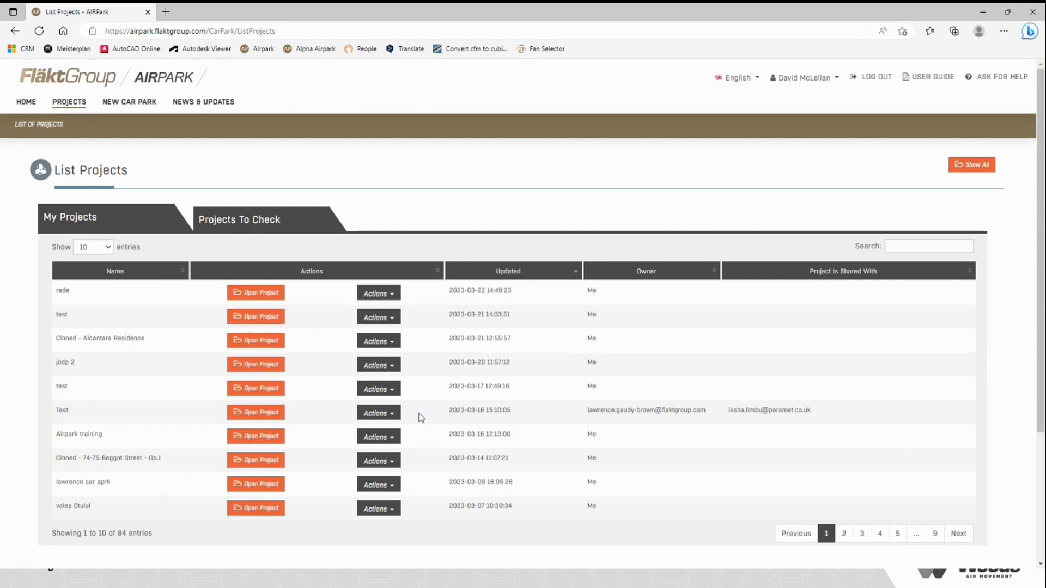
click(390, 369)
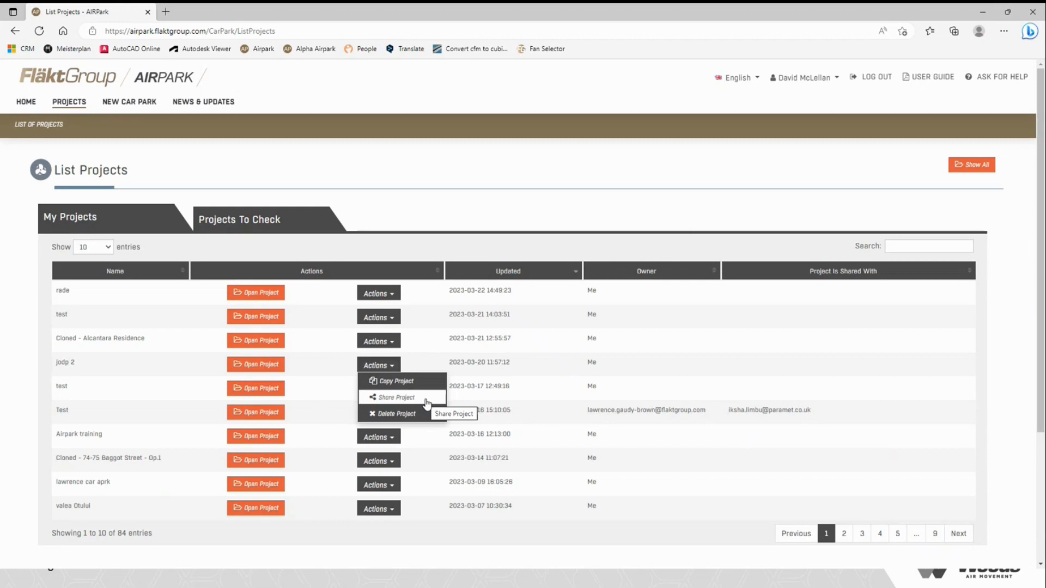
click(428, 403)
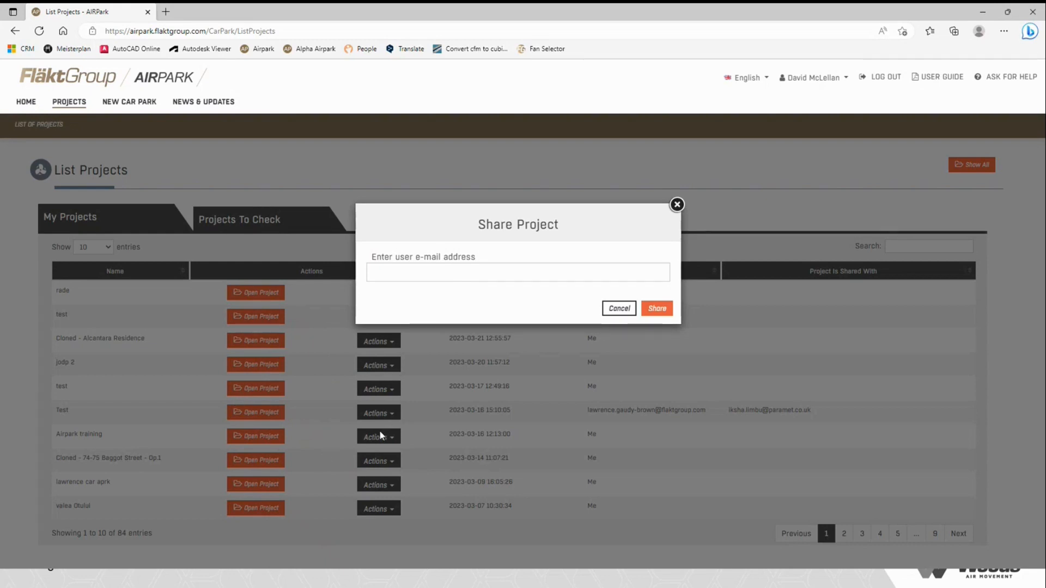
click(621, 308)
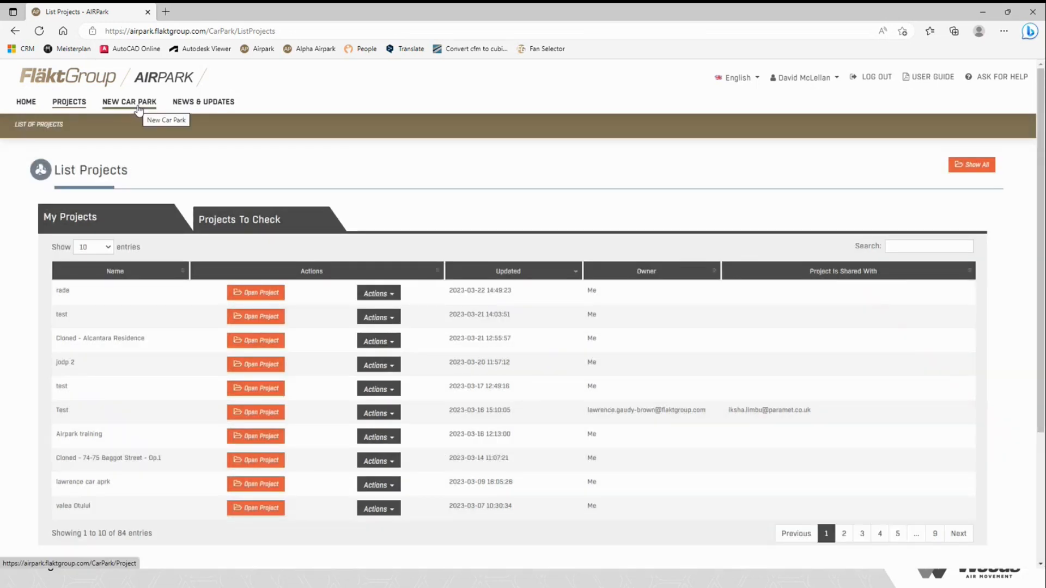
- Start a new car park project named Airpark Training with project state ARCHIVED and metric units
click(138, 105)
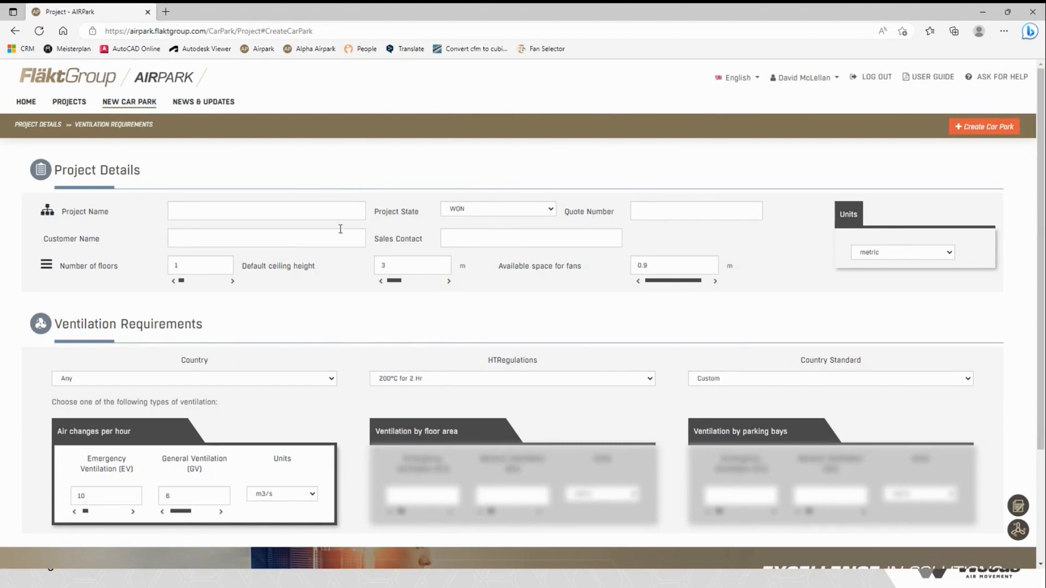
click(345, 214)
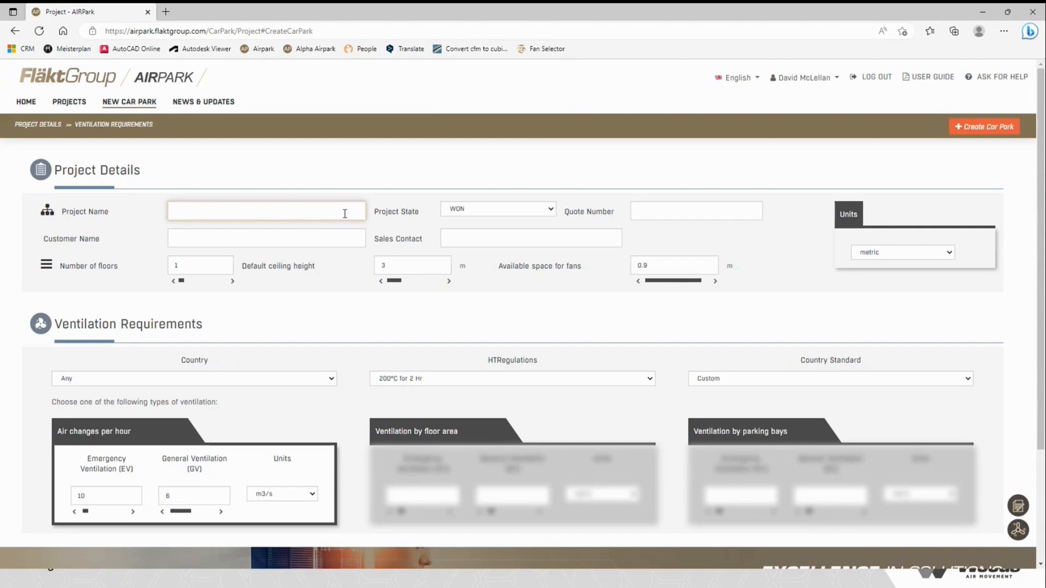
text(Airpark Training)
click(548, 213)
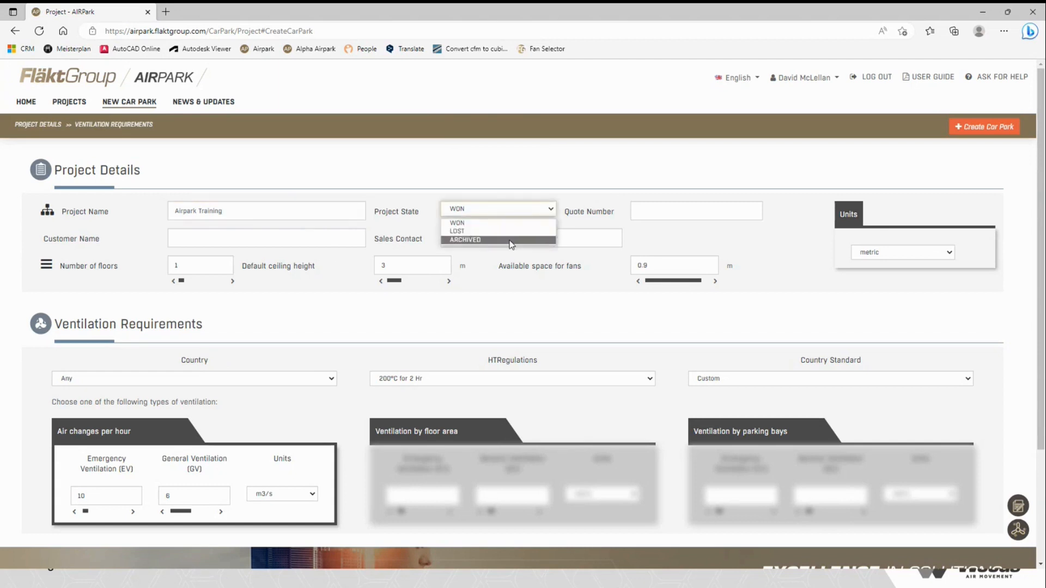
click(468, 240)
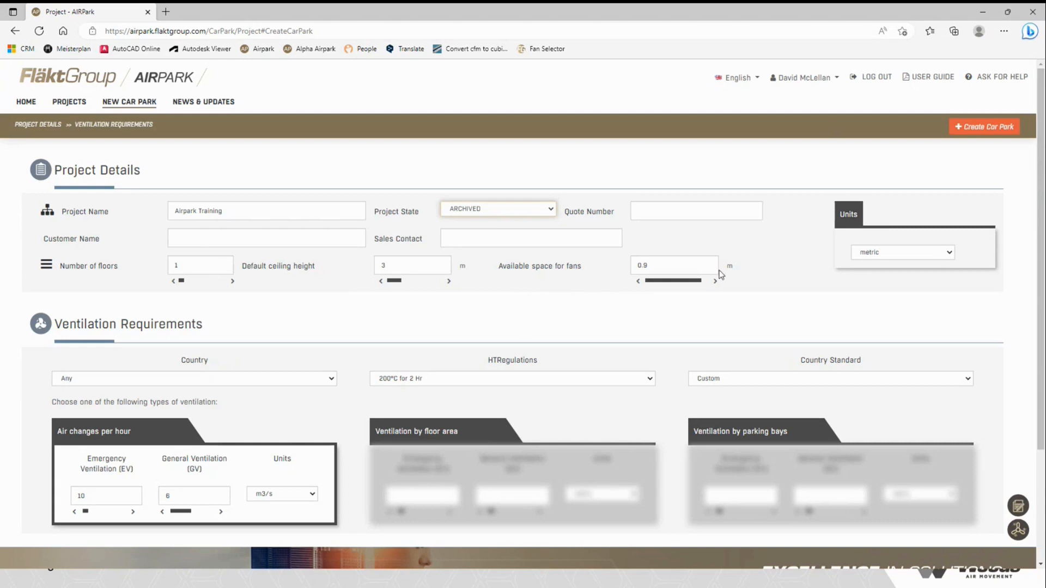
click(954, 261)
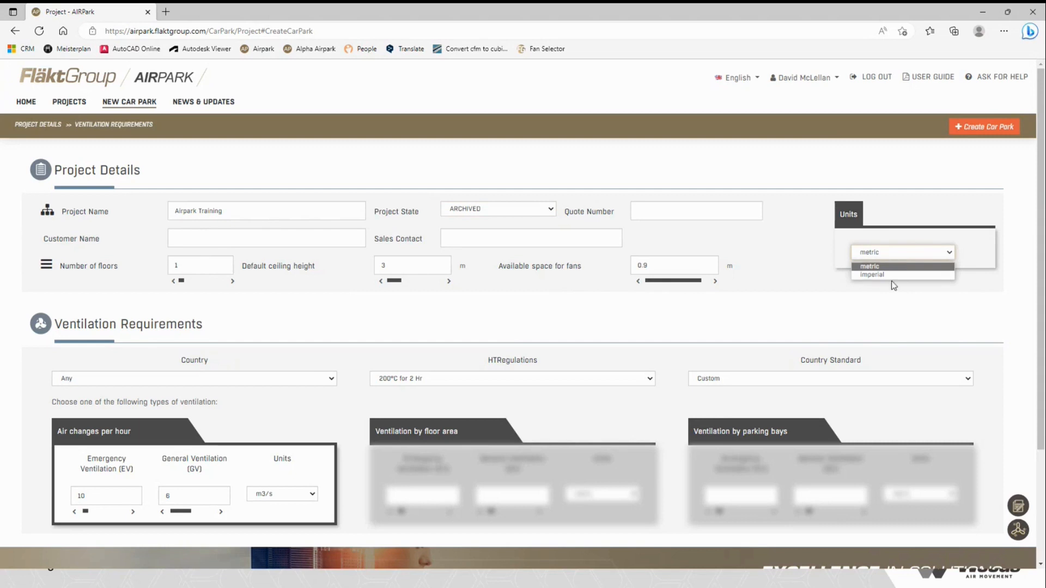
click(888, 267)
- Try Iceland as the country in the ventilation requirements and set the country back to Any
scroll(792, 343, down, 1)
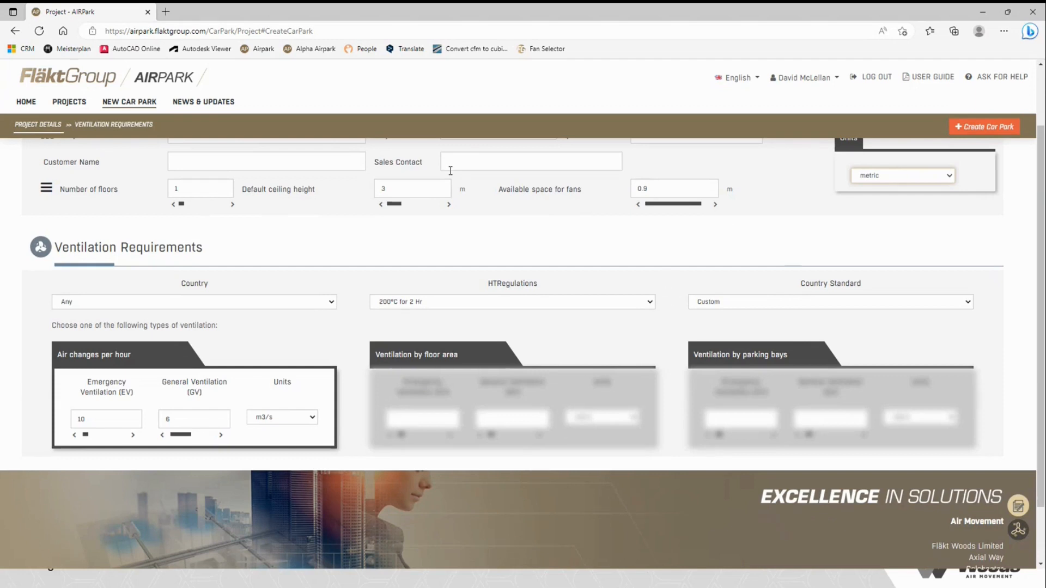
click(328, 302)
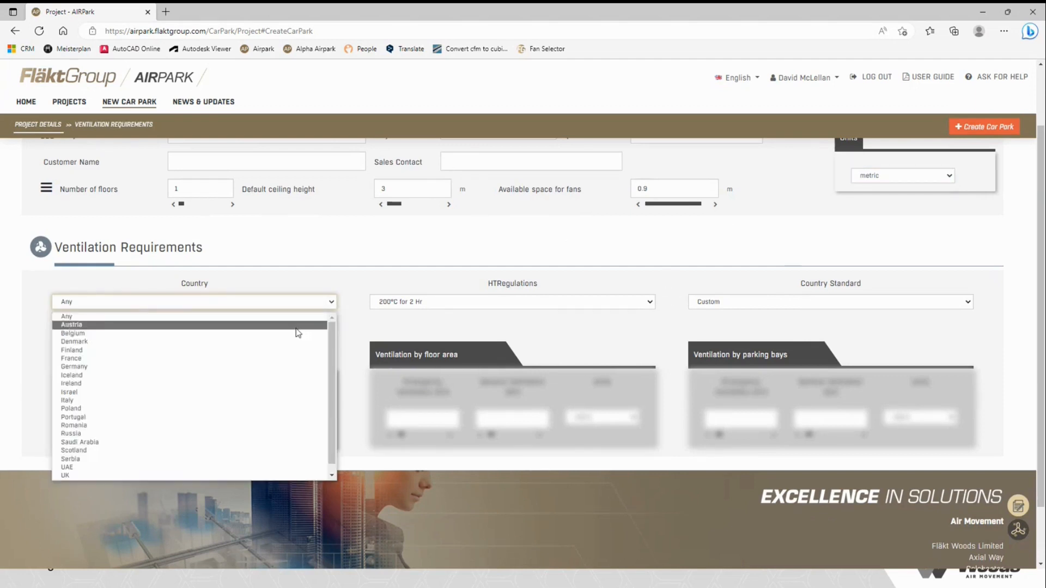
scroll(213, 400, down, 1)
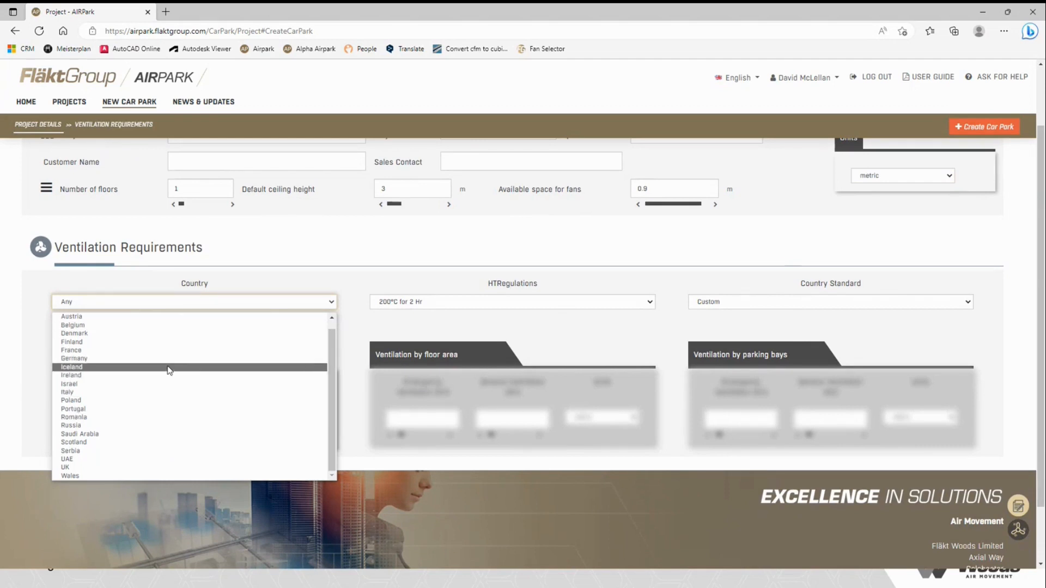
click(168, 368)
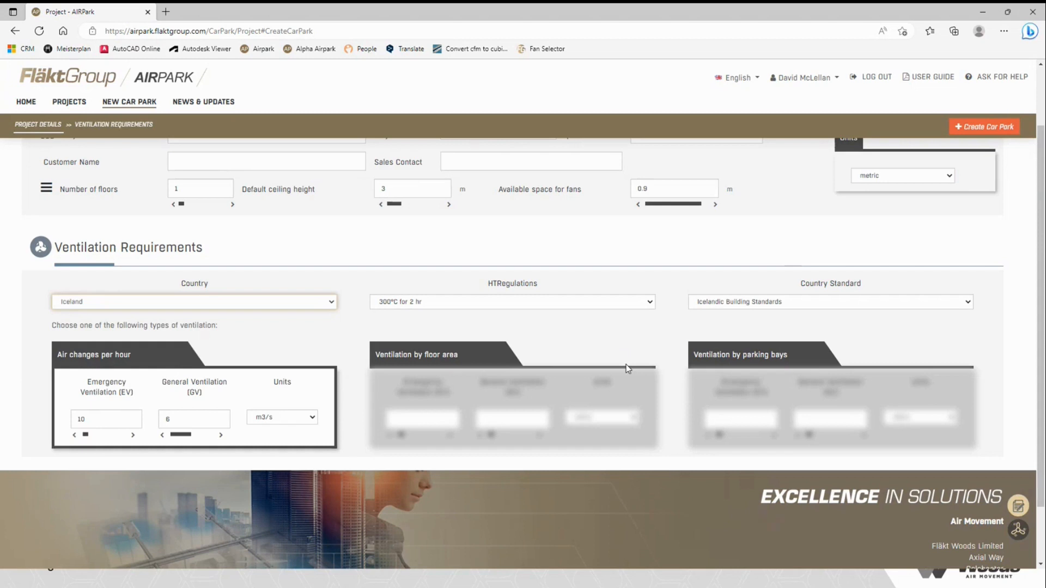
click(331, 303)
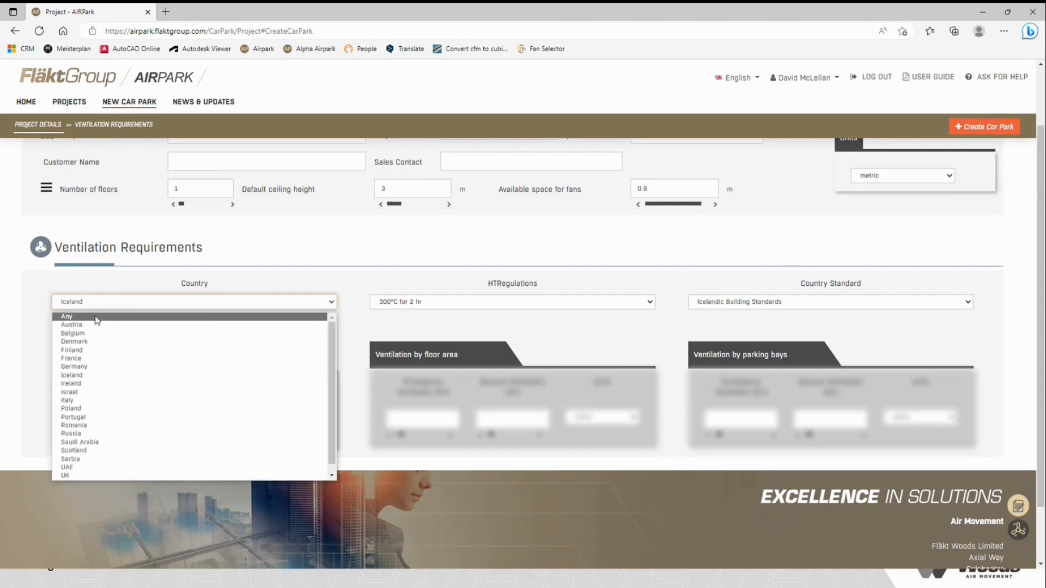
click(115, 317)
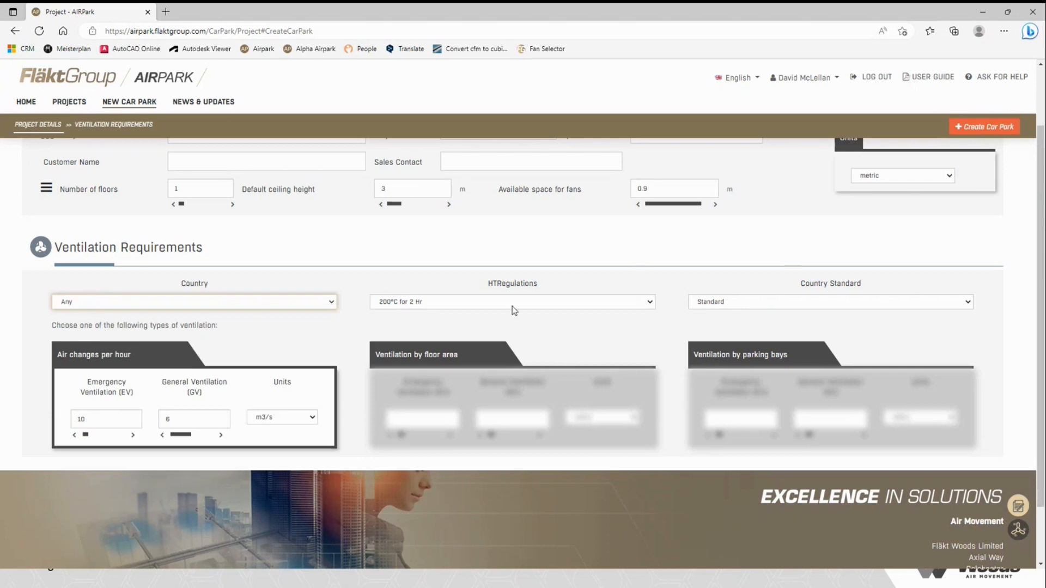
- Try Romania as the country, look through its country standards, and return the country to Any
click(319, 302)
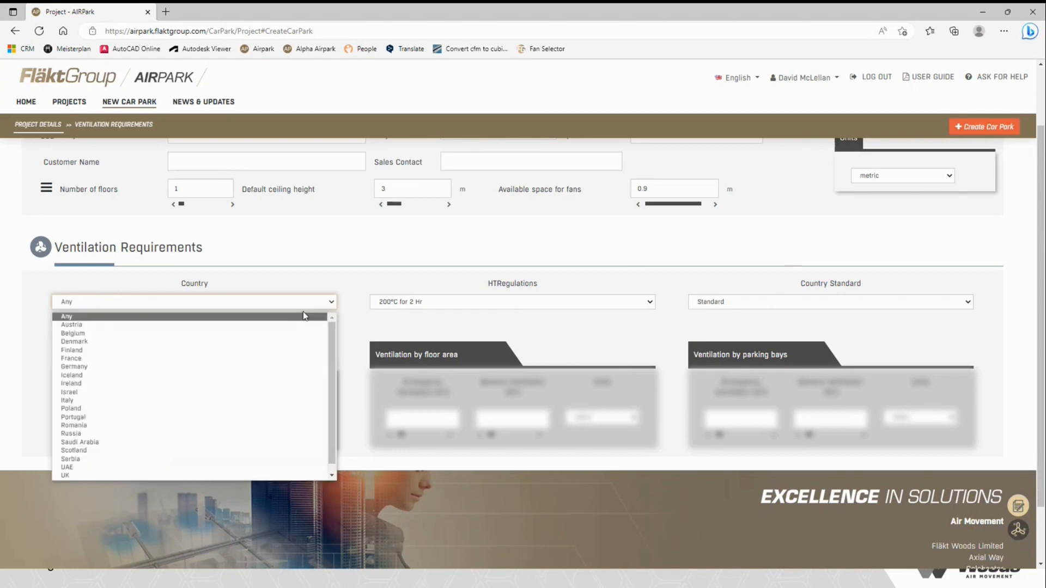
click(116, 431)
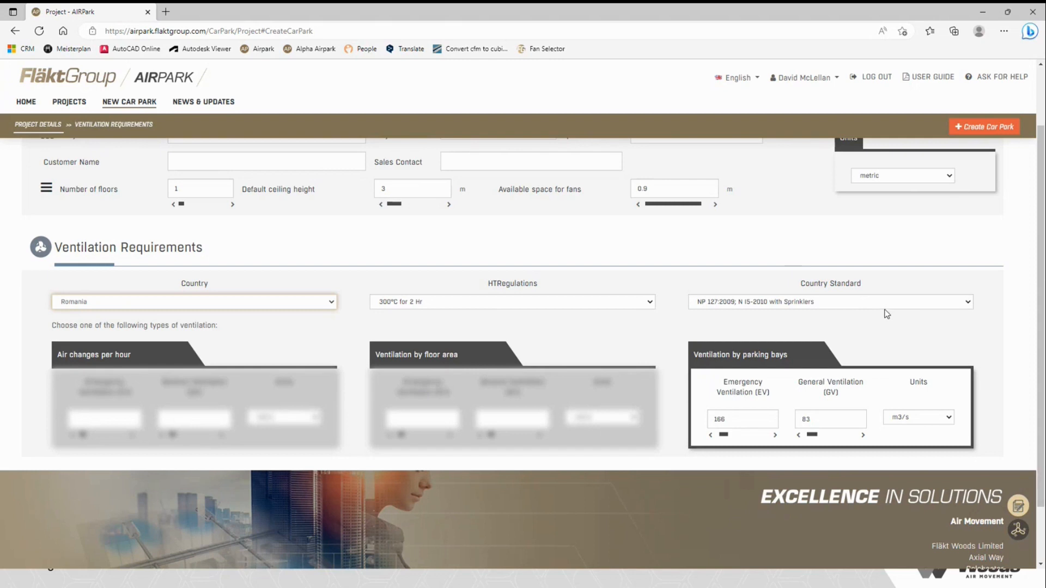
click(865, 303)
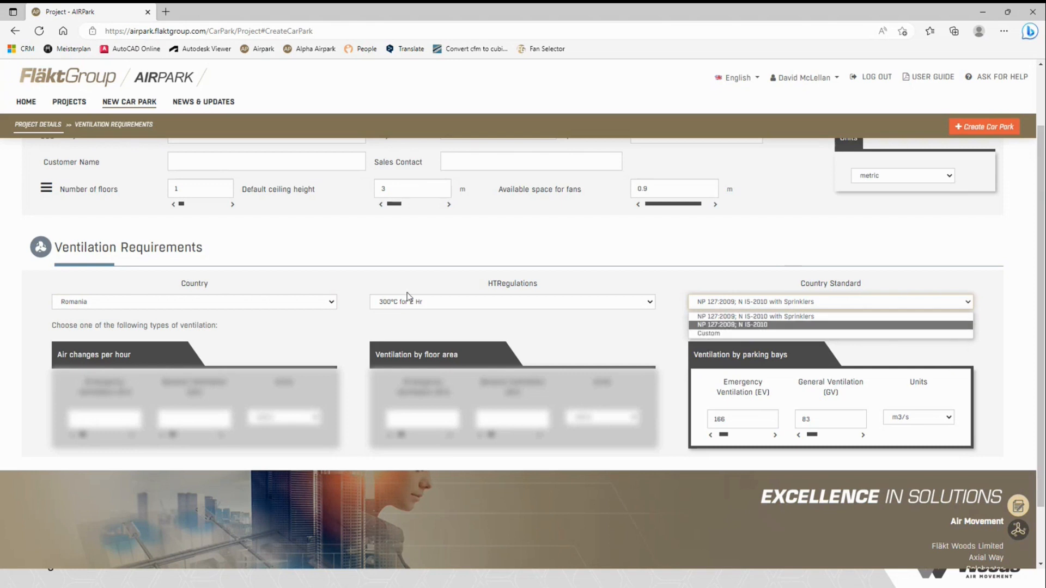
click(493, 268)
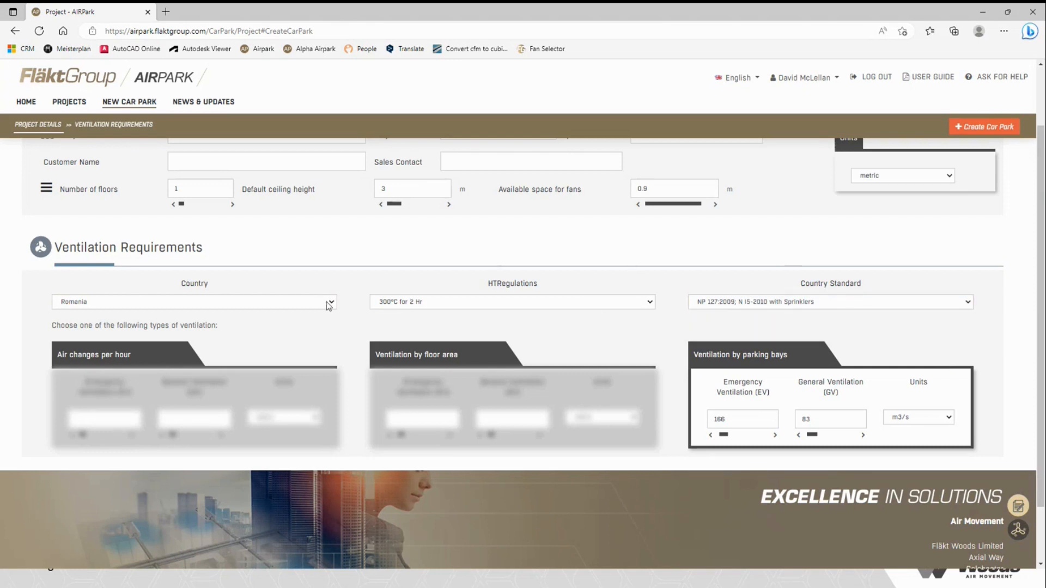
click(253, 303)
click(233, 321)
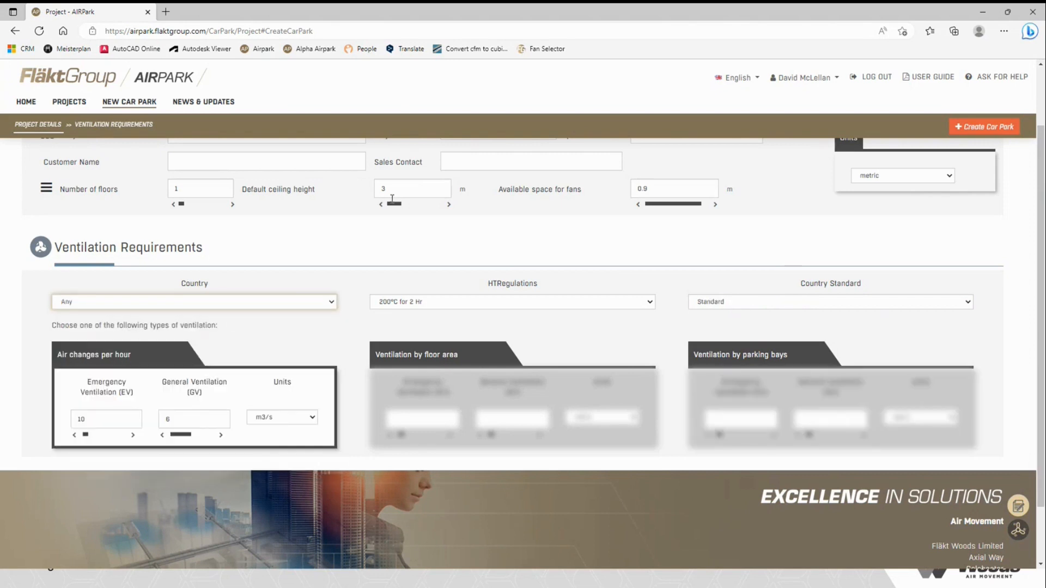
- Set the air changes per hour ventilation units to m3/h and create the car park
click(293, 421)
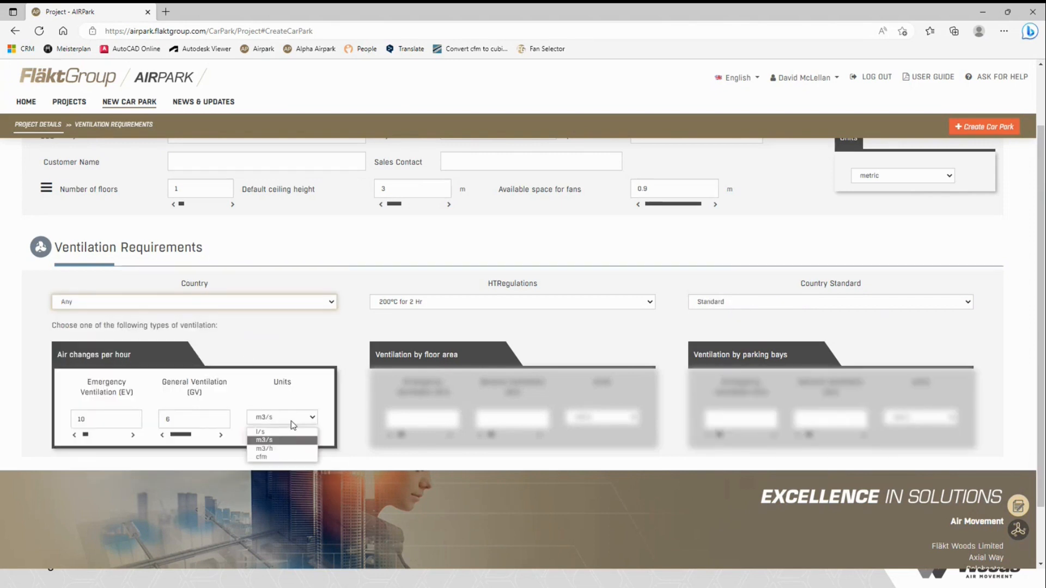
click(265, 449)
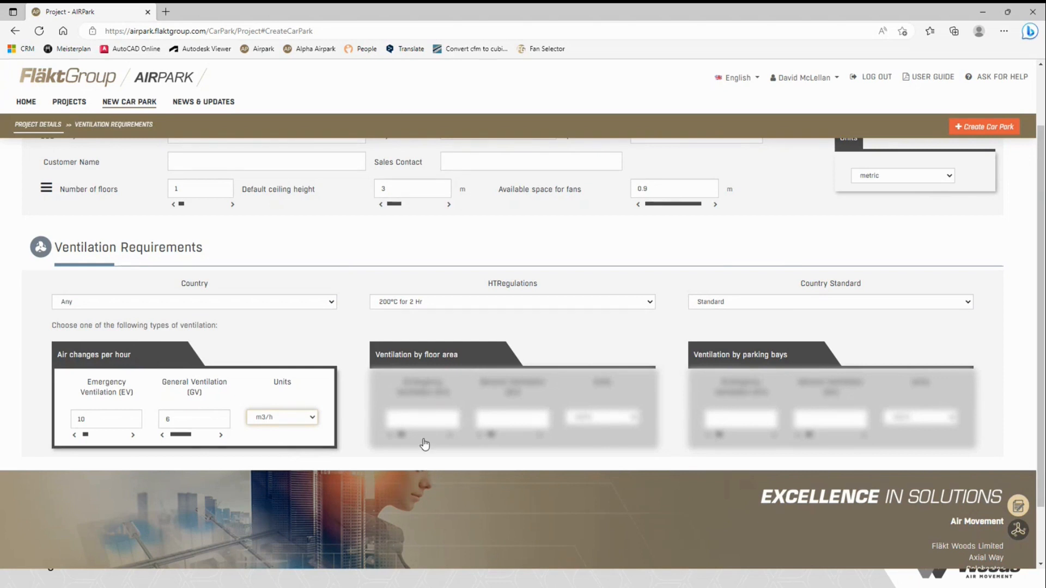
scroll(981, 130, up, 2)
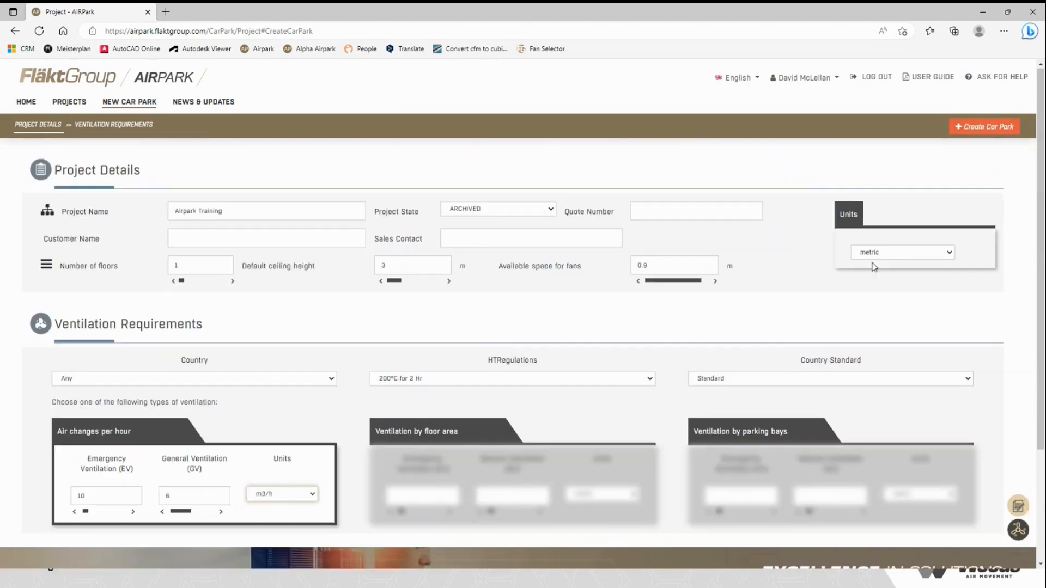
click(993, 123)
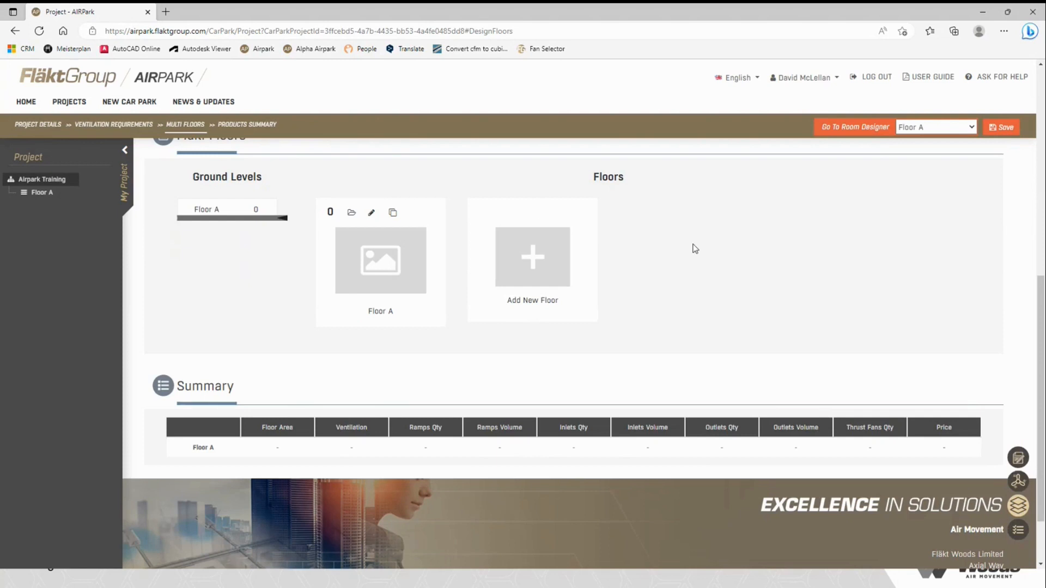
- Open the details of Floor A and review its dimensions and floor summary tables
scroll(686, 261, up, 1)
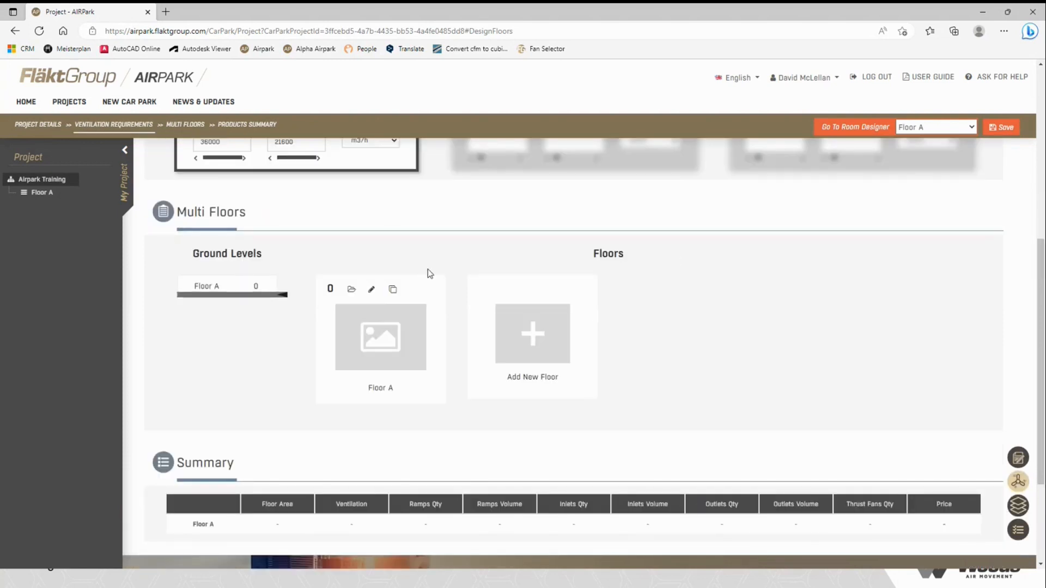
click(385, 336)
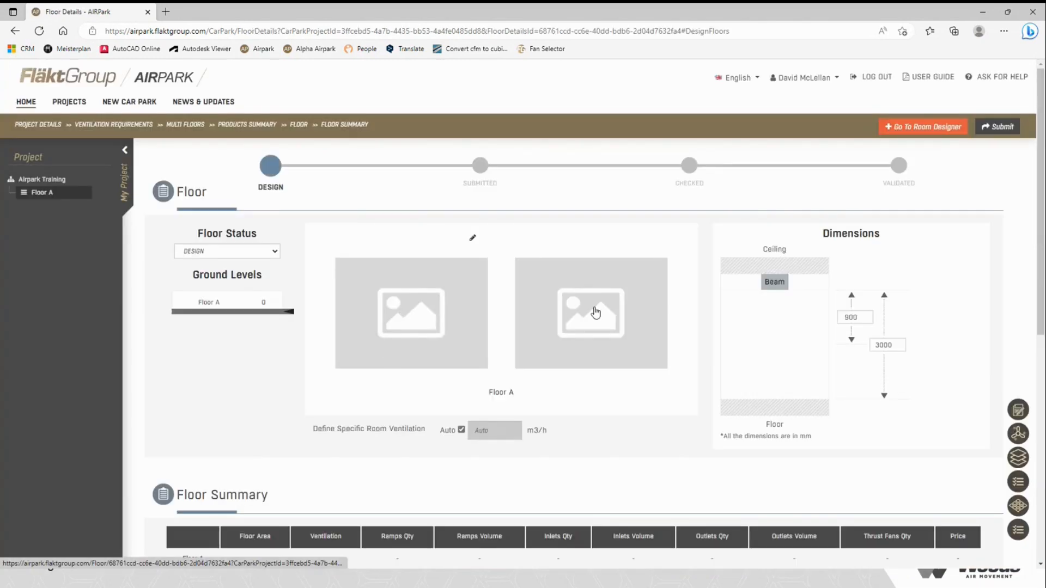
scroll(642, 266, down, 1)
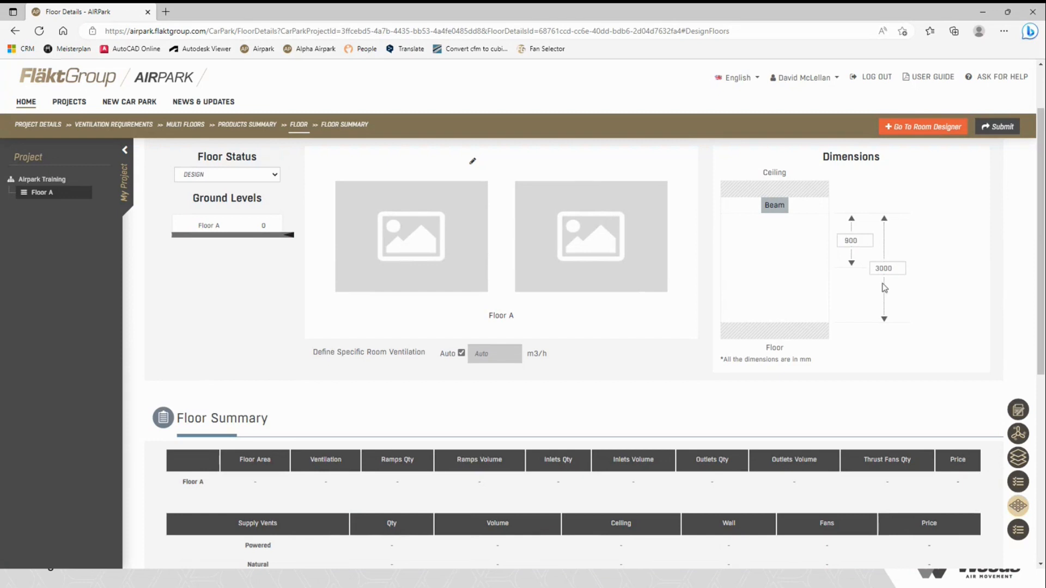
scroll(882, 281, down, 2)
scroll(883, 292, down, 1)
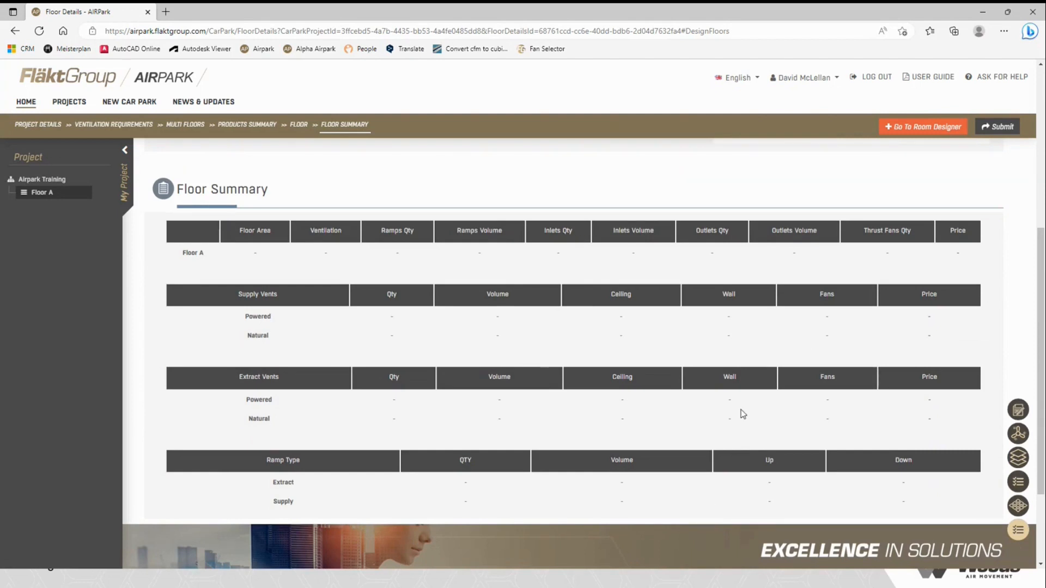
scroll(607, 402, up, 5)
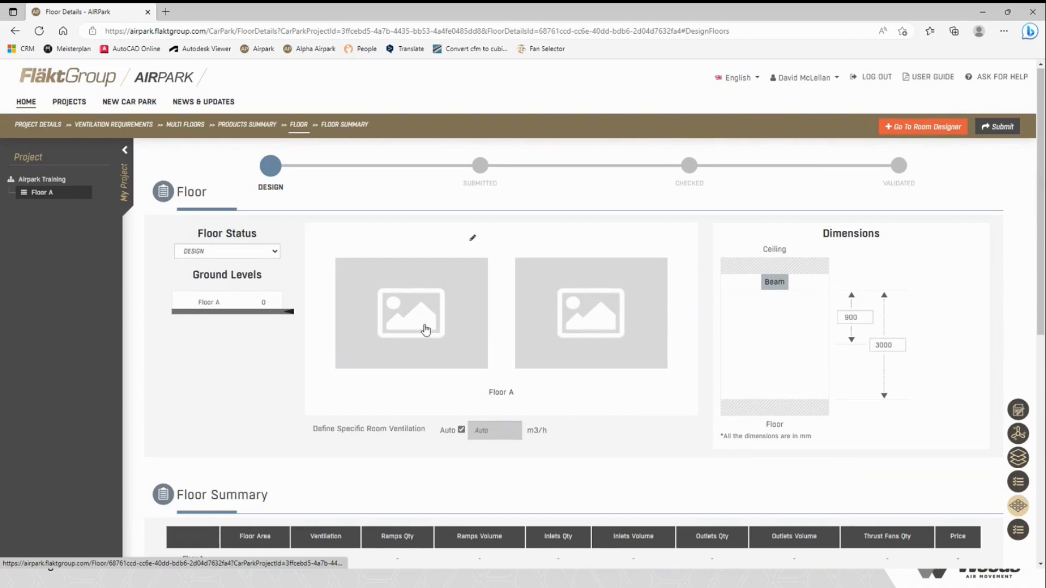
- Open Floor A's drawing canvas and choose CAD import with the file IT-02_INSTALATII DE INCALZIRE - PLAN SUBSOL -1_EXP
click(425, 330)
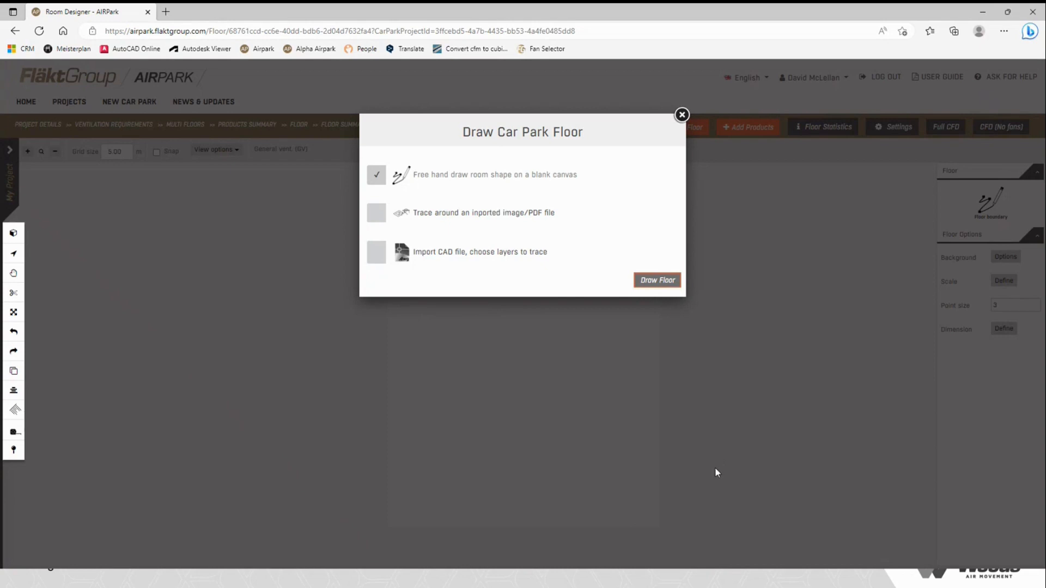
click(385, 214)
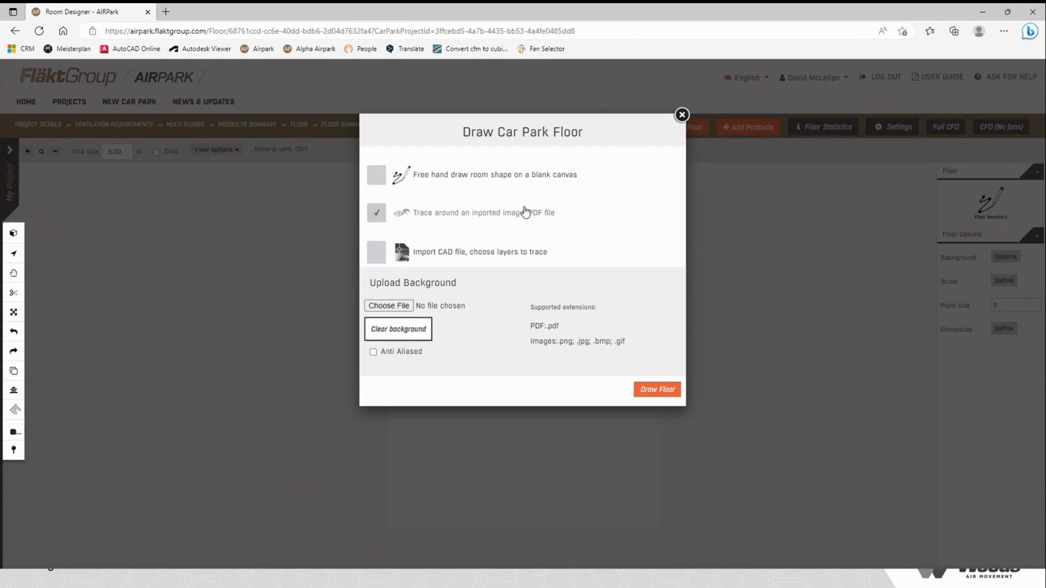
click(377, 253)
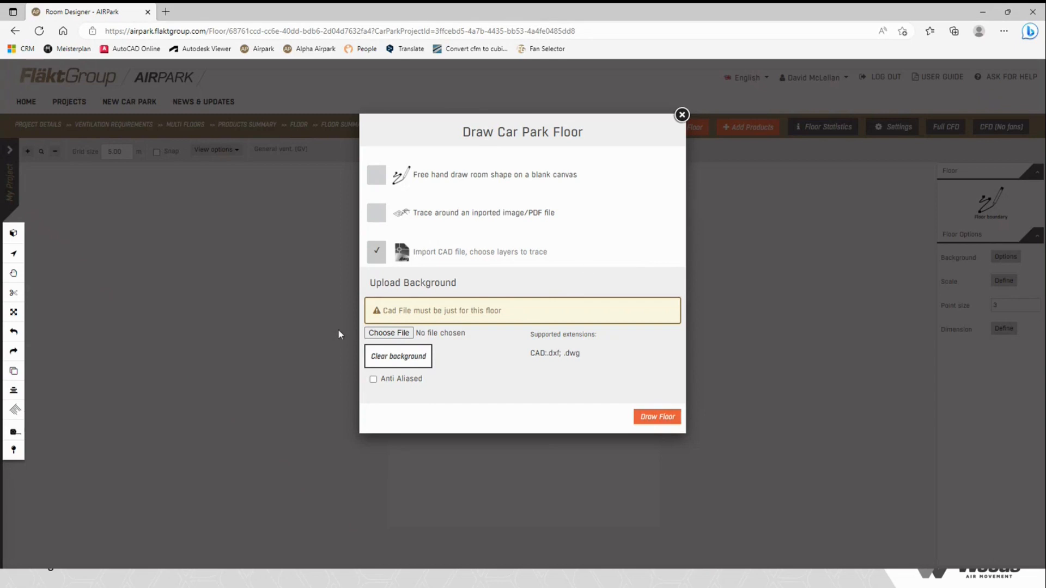
click(390, 333)
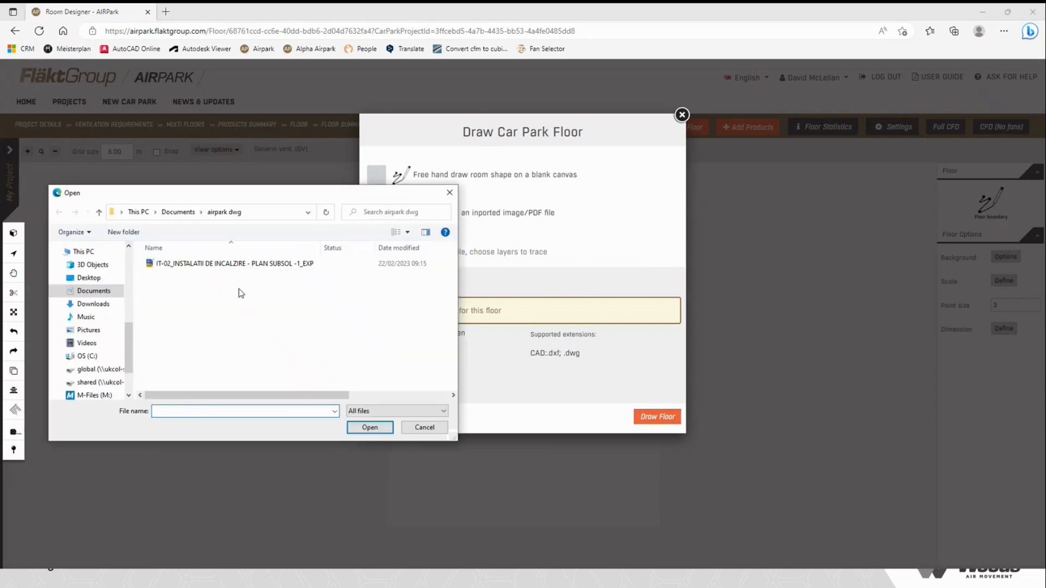
click(231, 264)
click(362, 428)
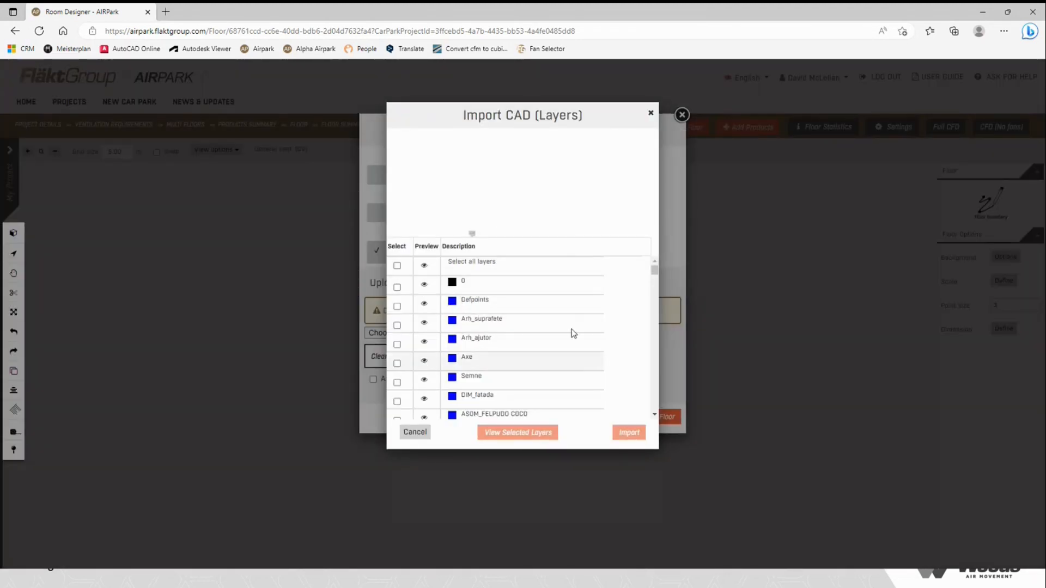
- Import all layers of the CAD file and start drawing the floor with it as the background
scroll(572, 332, down, 2)
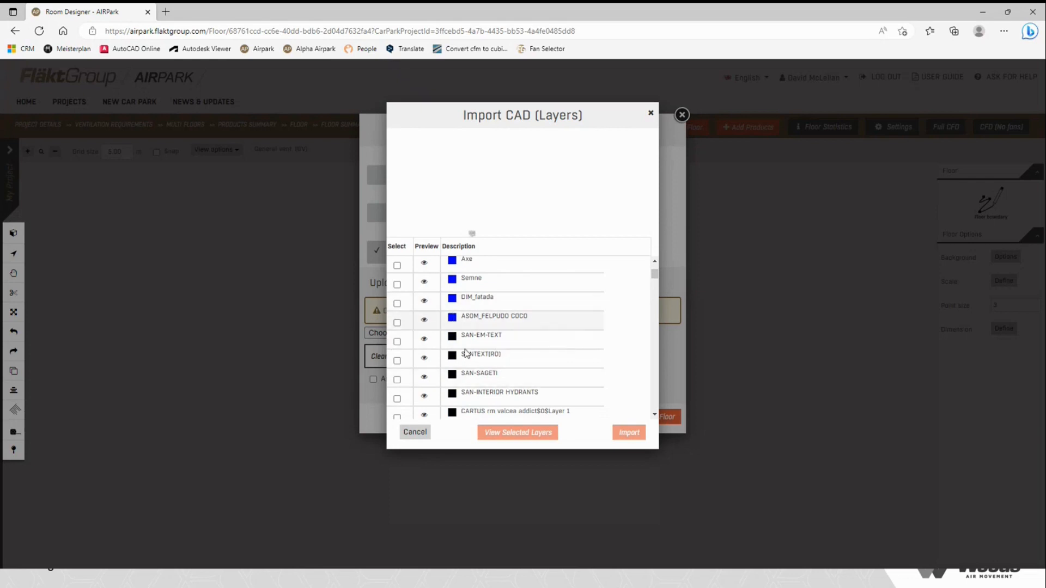
scroll(472, 357, up, 2)
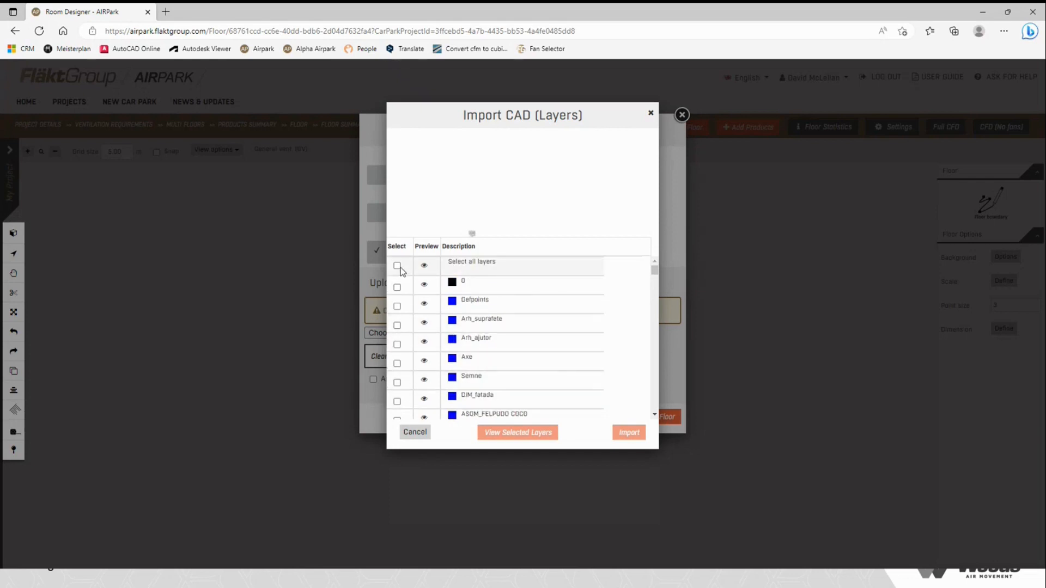
click(397, 265)
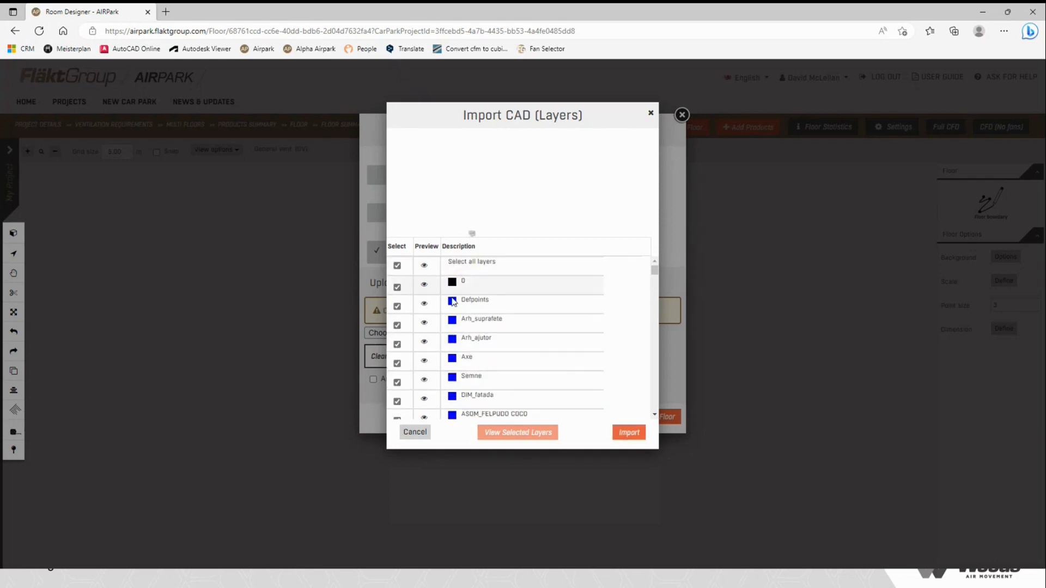
click(629, 434)
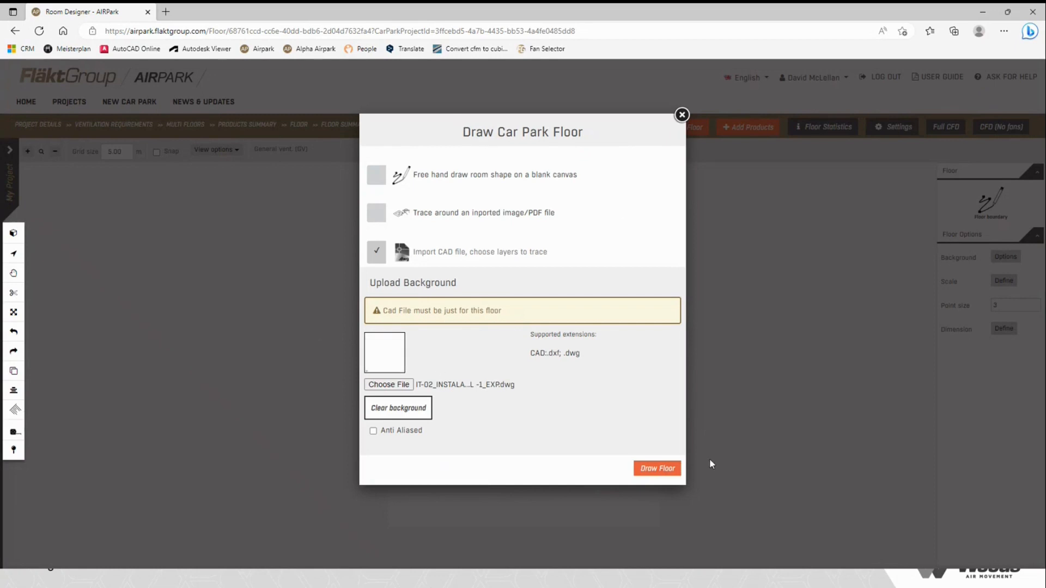
click(665, 472)
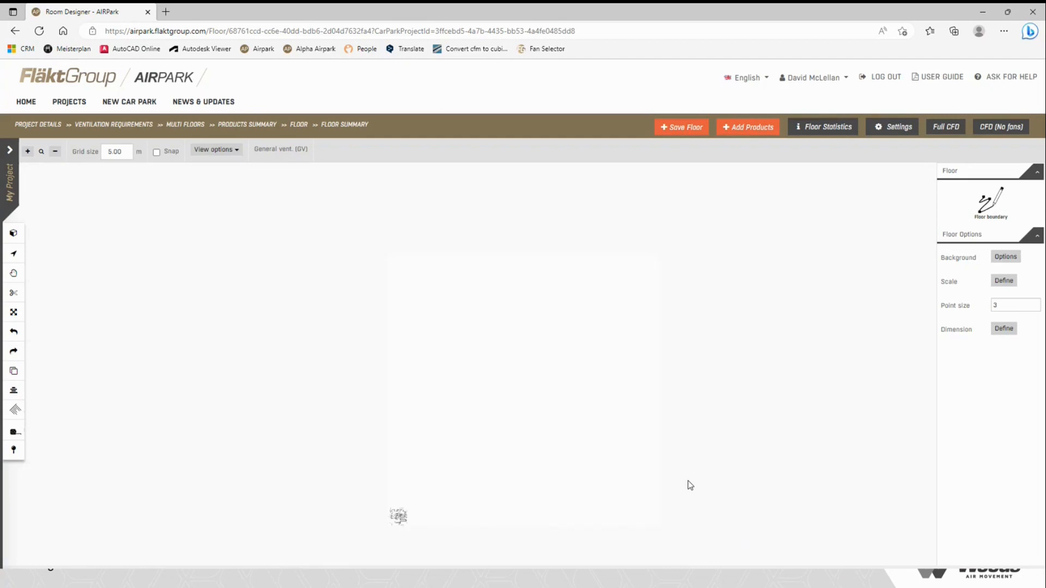
- Examine the imported SUBSOL -1 plan, checking its outer walls, parking bays and stair cores up close and as a whole
scroll(395, 512, up, 2)
middle_drag(380, 530, 448, 356)
scroll(402, 376, up, 4)
middle_drag(268, 371, 517, 375)
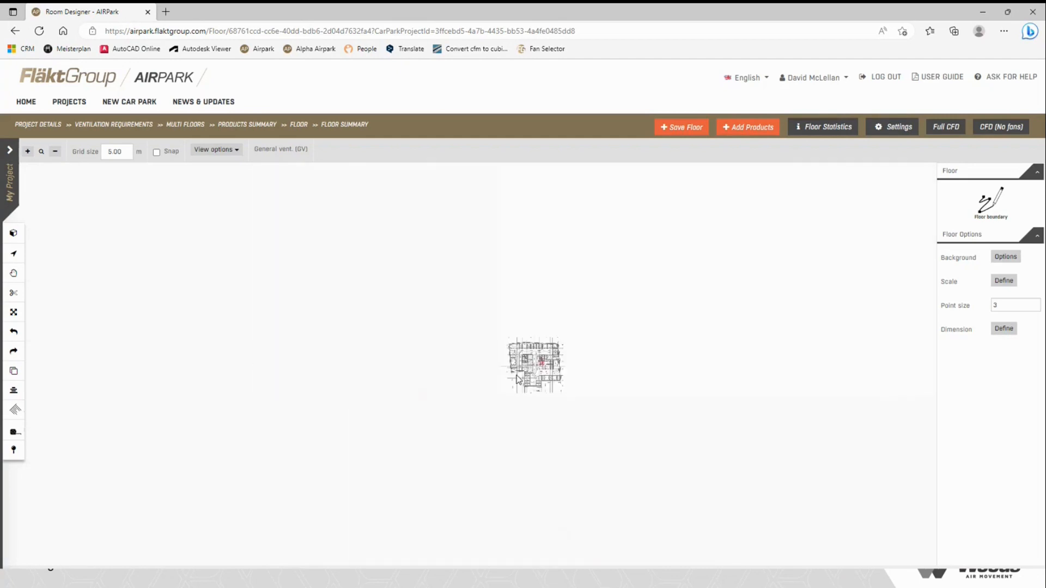
scroll(582, 356, up, 8)
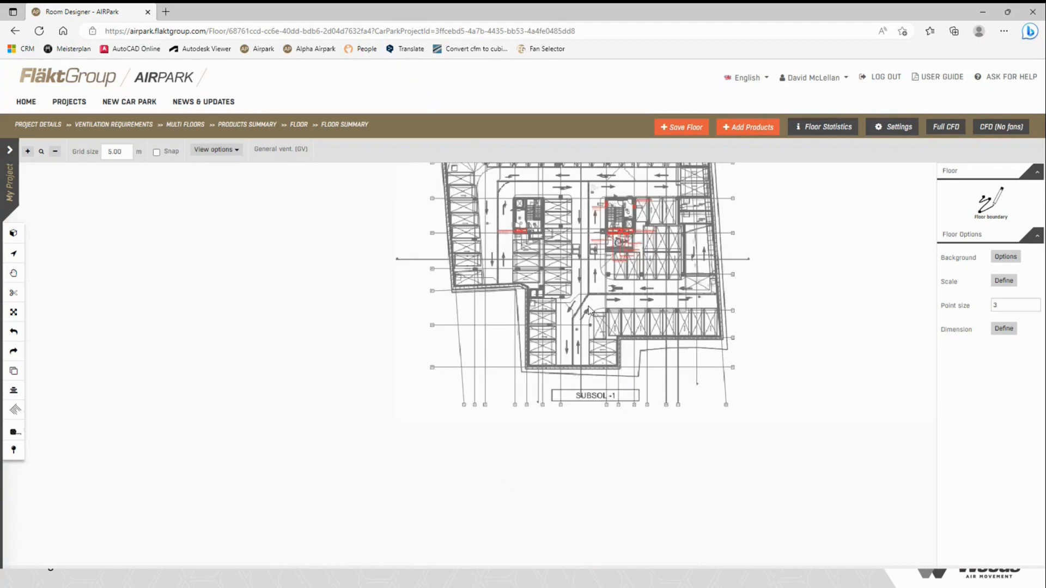
middle_drag(588, 311, 555, 455)
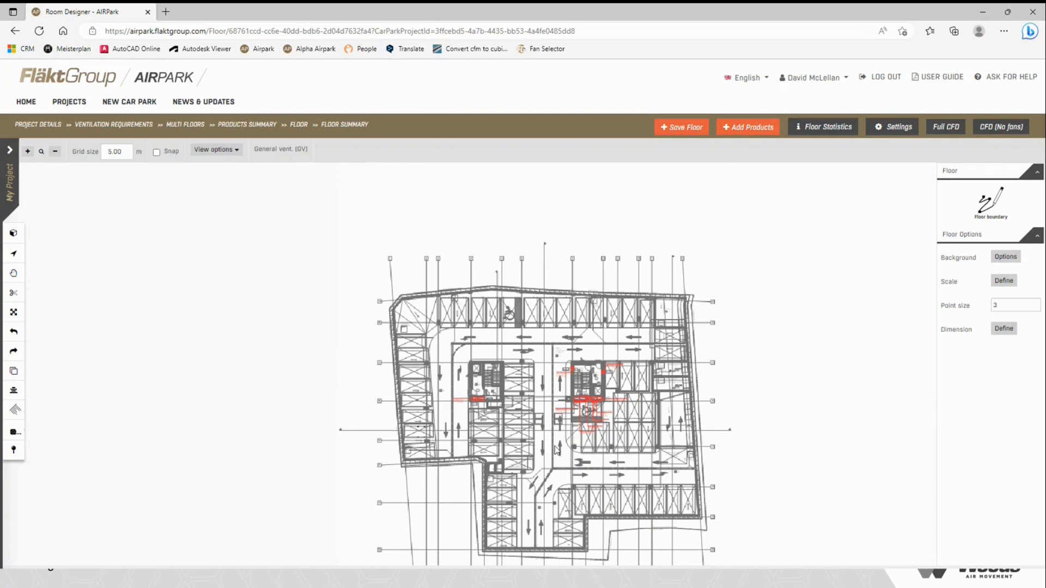
drag(557, 450, 507, 346)
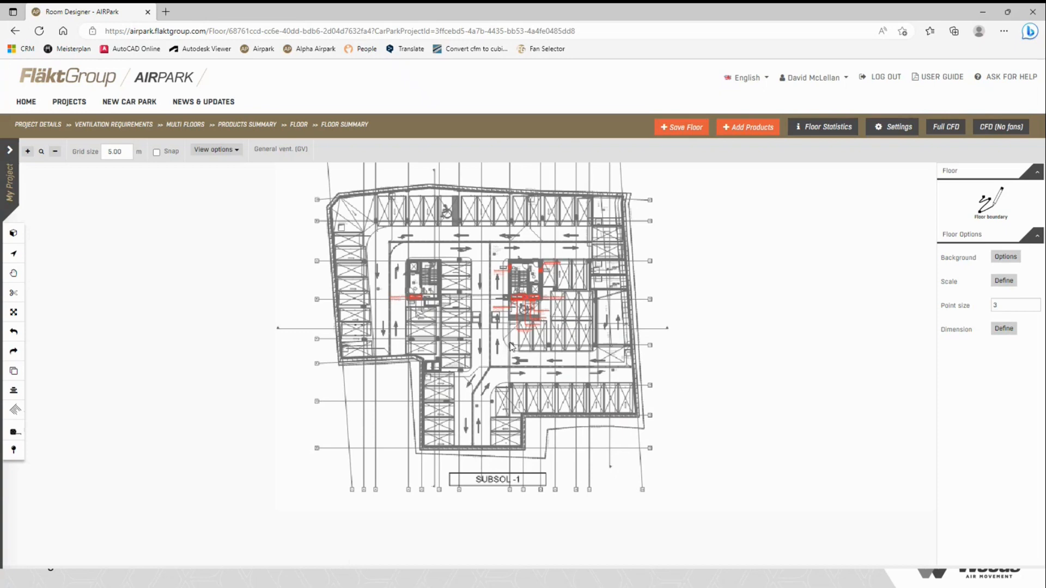
drag(522, 329, 453, 351)
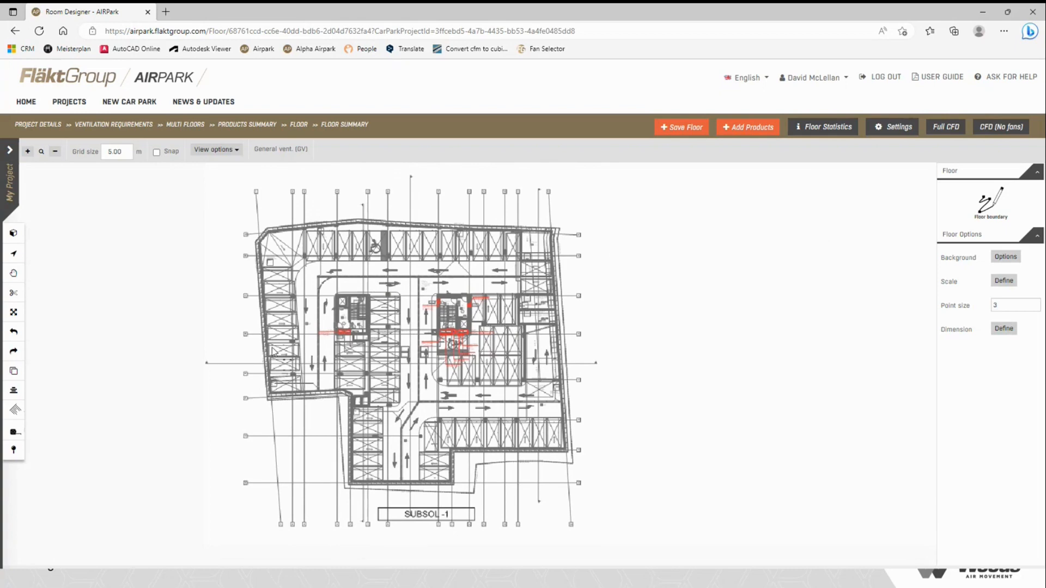
scroll(439, 374, down, 1)
drag(437, 371, 499, 415)
scroll(500, 414, up, 2)
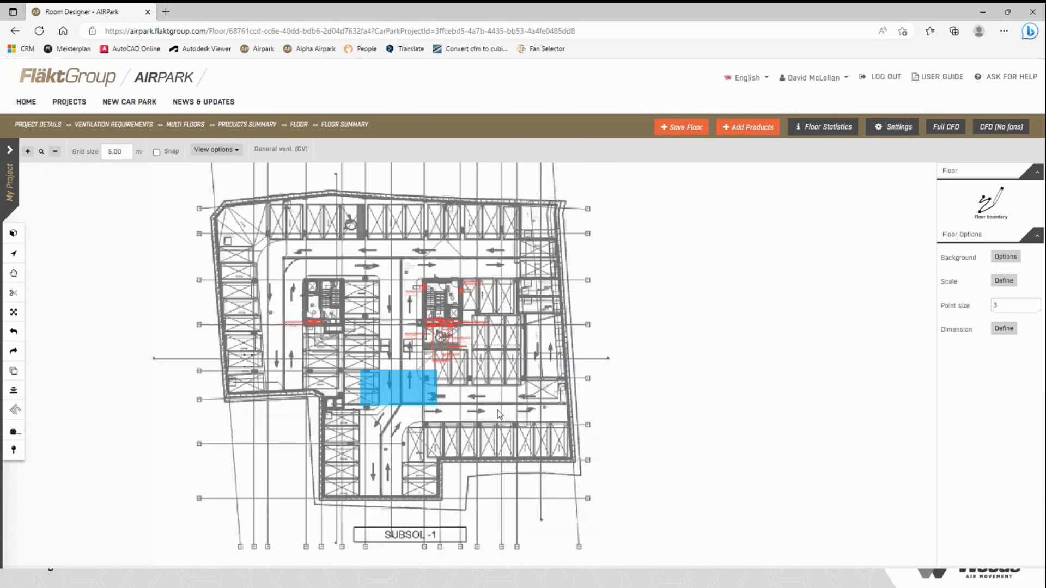
scroll(500, 415, up, 3)
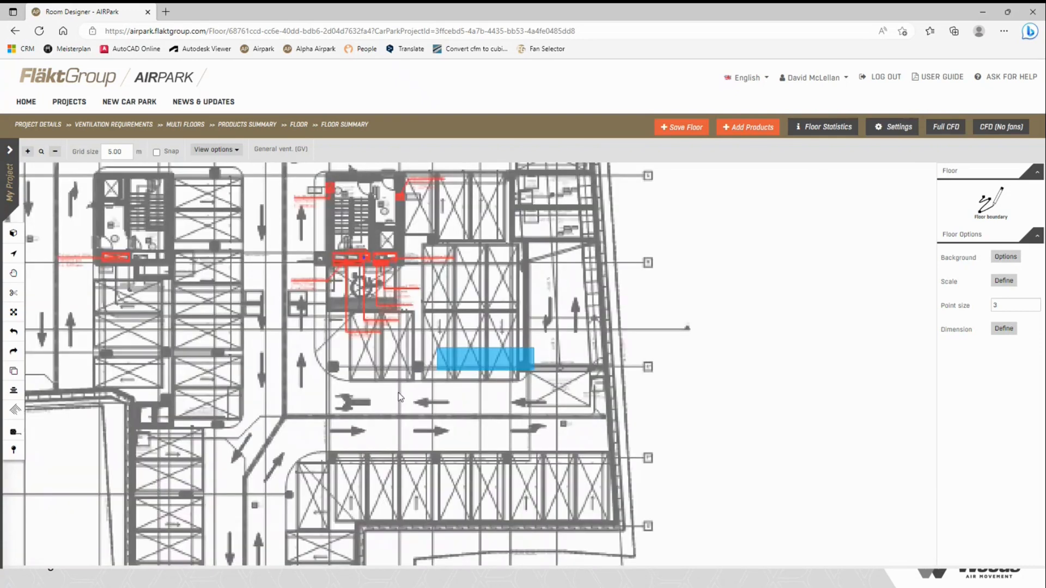
scroll(401, 396, down, 2)
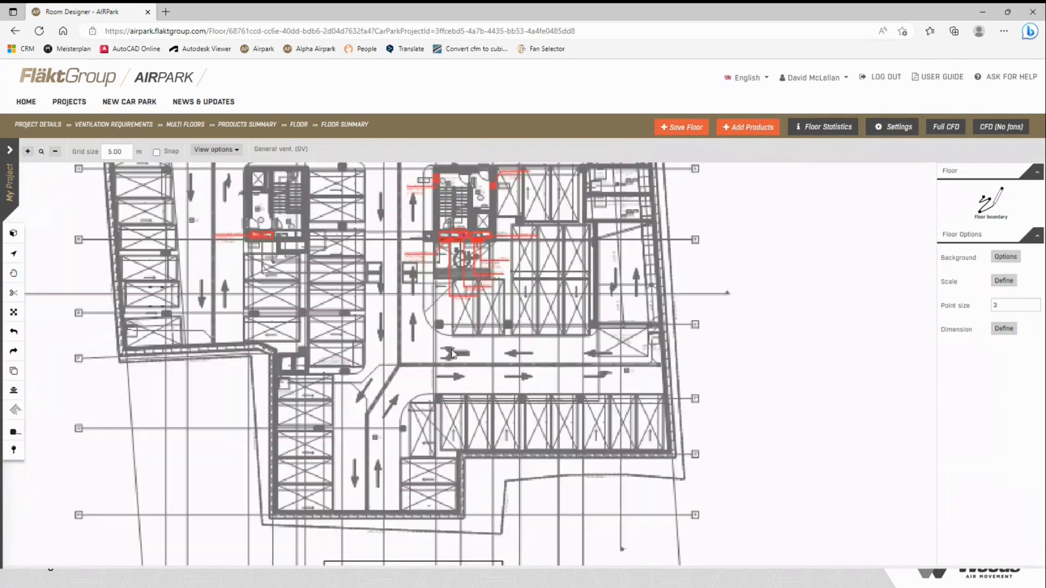
scroll(453, 354, down, 2)
scroll(507, 315, down, 1)
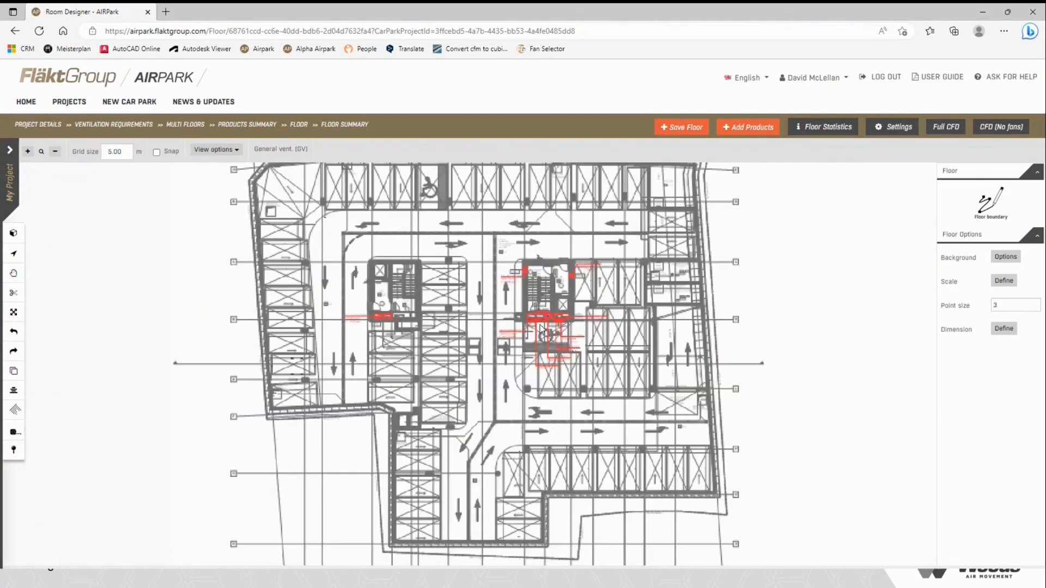
scroll(465, 345, down, 1)
middle_drag(616, 346, 340, 351)
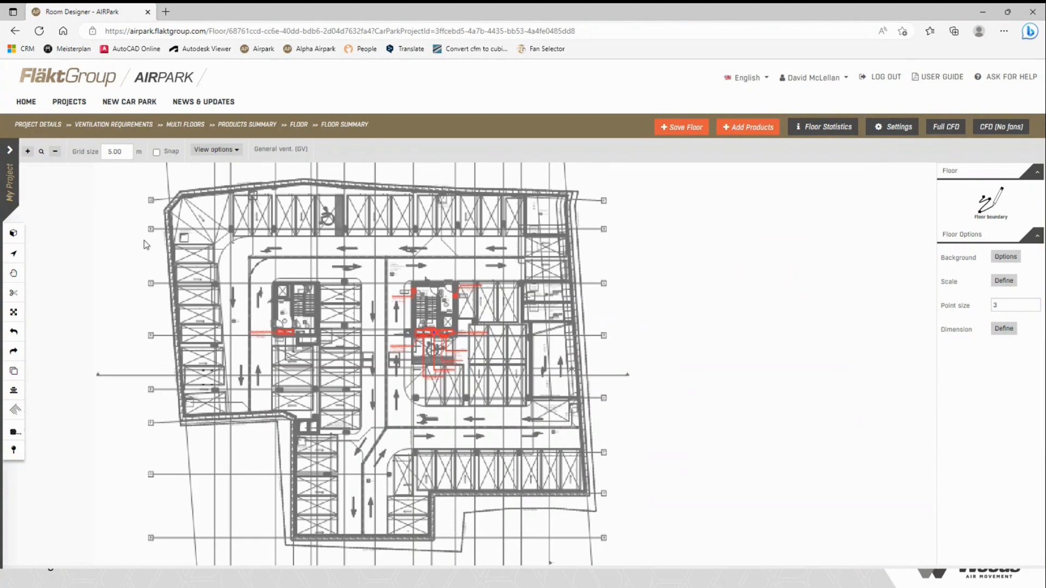
scroll(429, 314, up, 2)
scroll(491, 364, down, 5)
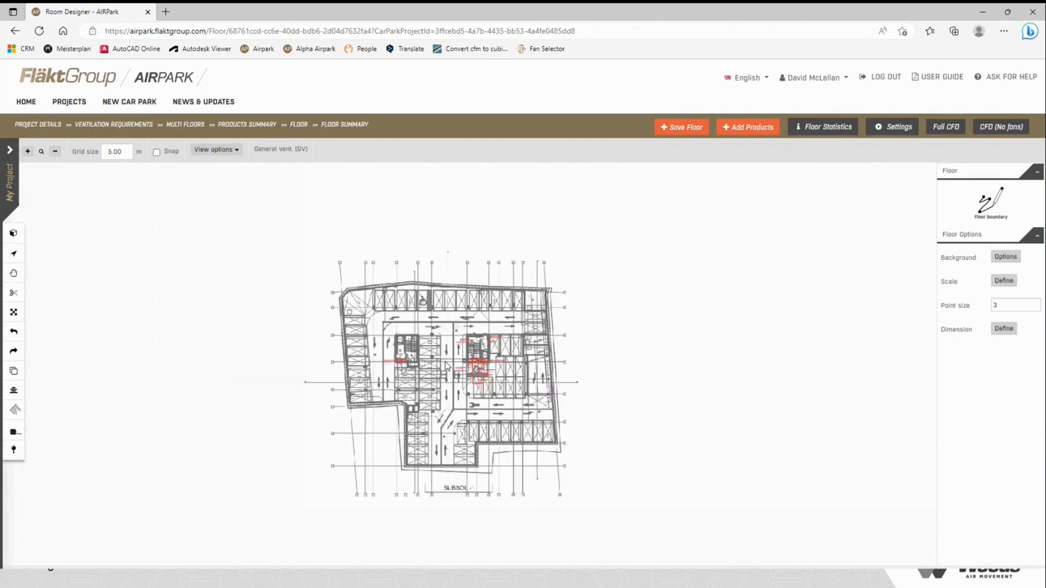
scroll(492, 365, up, 5)
scroll(492, 365, down, 4)
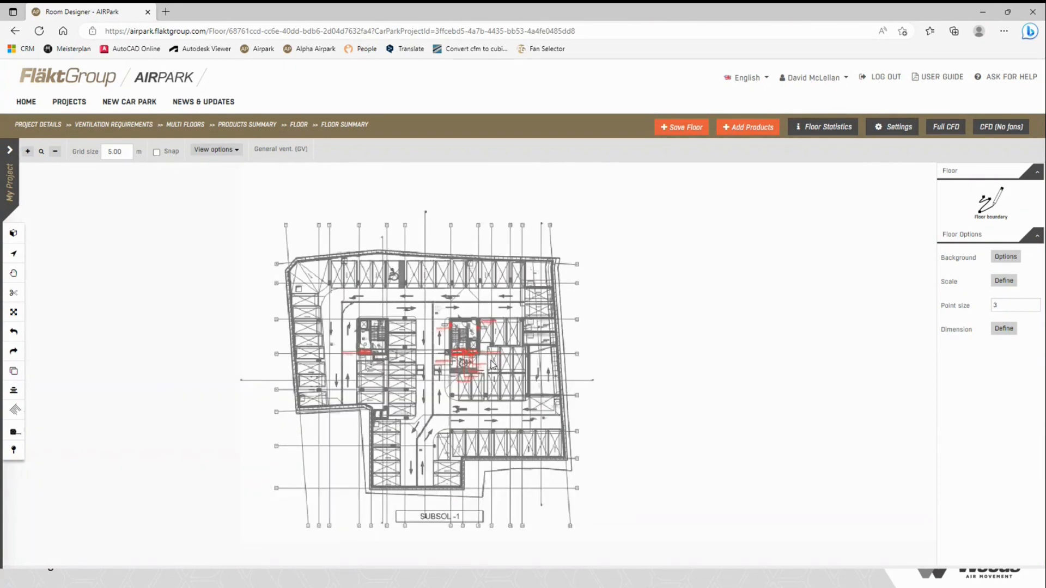
scroll(492, 365, up, 3)
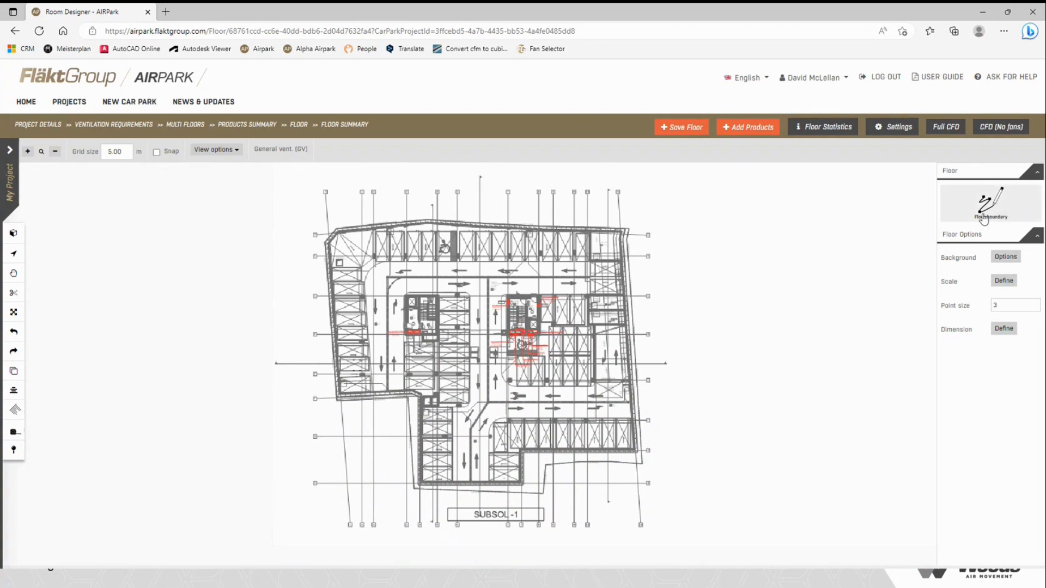
- Start the floor boundary at the plan's lower-right inner corner and trace the inner walls to the lower-left corner of the bottom wing
scroll(681, 431, up, 2)
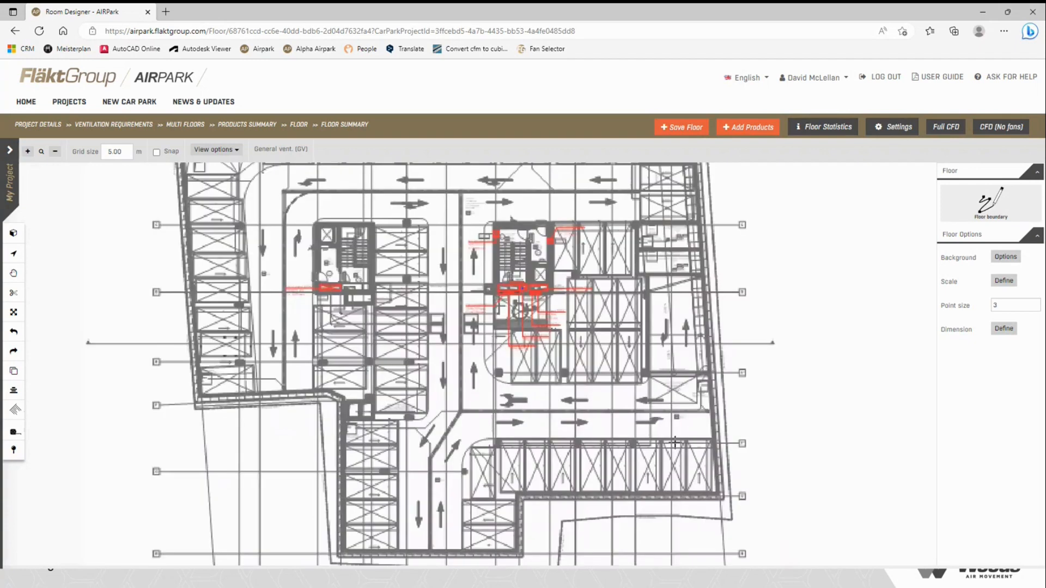
middle_drag(675, 442, 533, 356)
scroll(552, 371, up, 3)
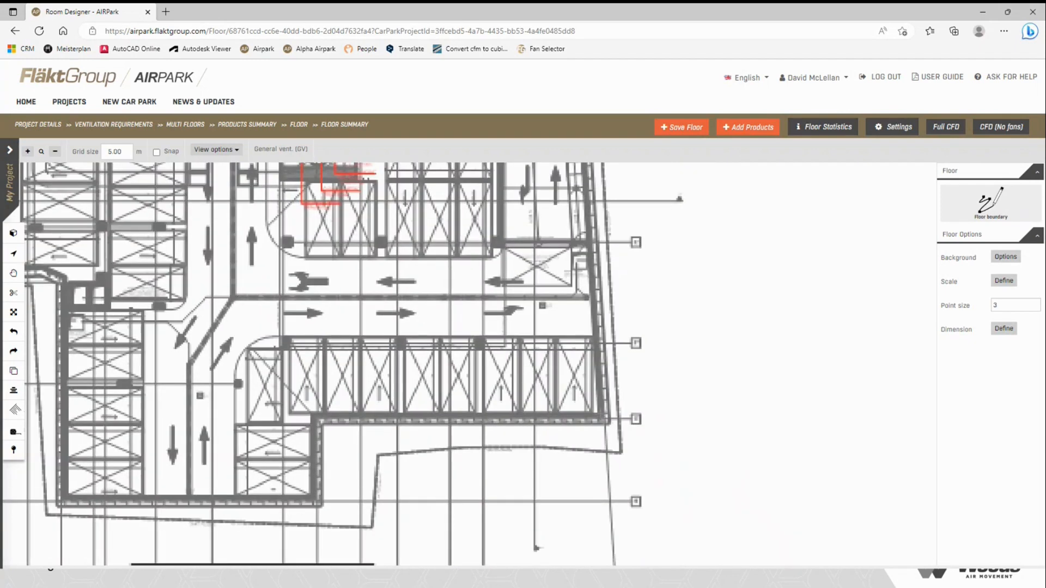
click(600, 414)
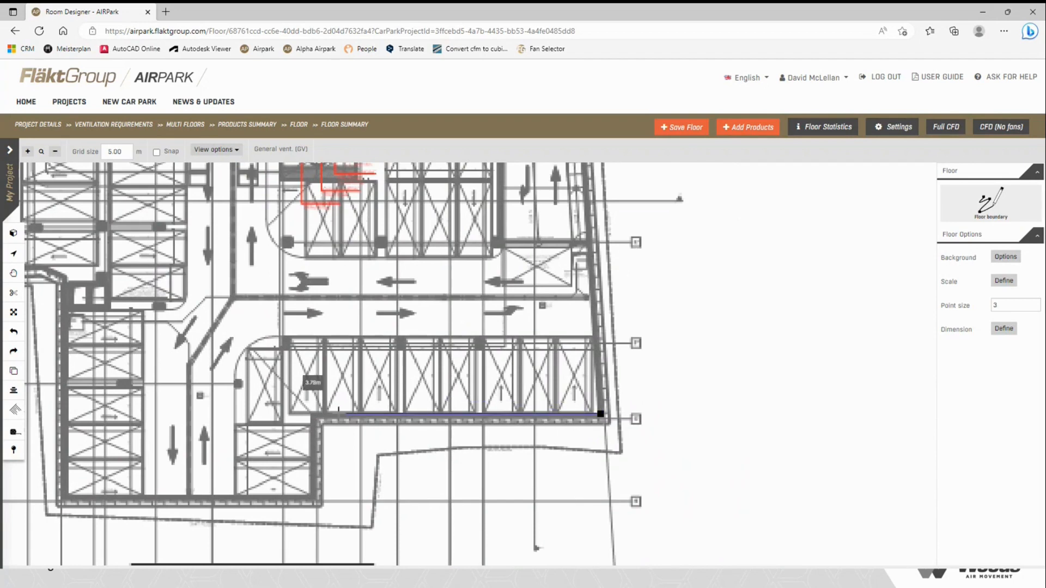
click(314, 414)
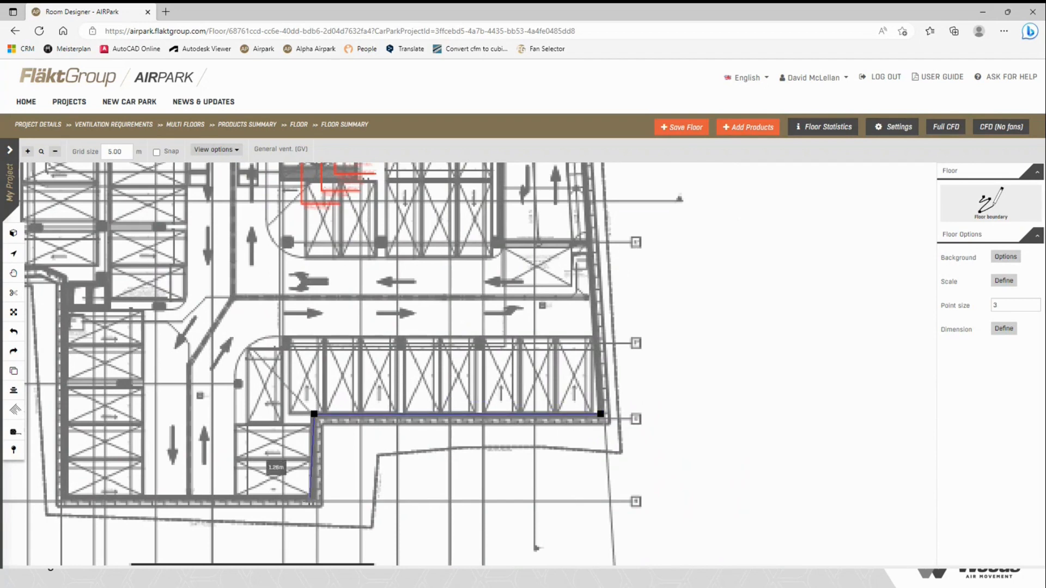
click(312, 497)
middle_drag(167, 491, 314, 492)
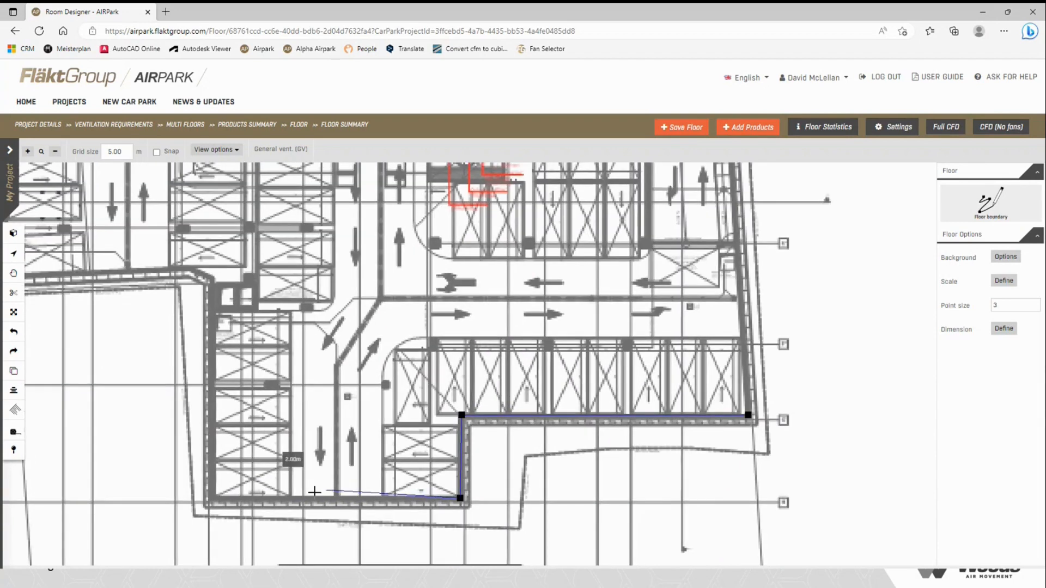
click(220, 497)
- Continue the floor boundary up the bottom wing's left wall and around the small shaft to the bend in the adjoining wall
middle_drag(223, 371, 238, 515)
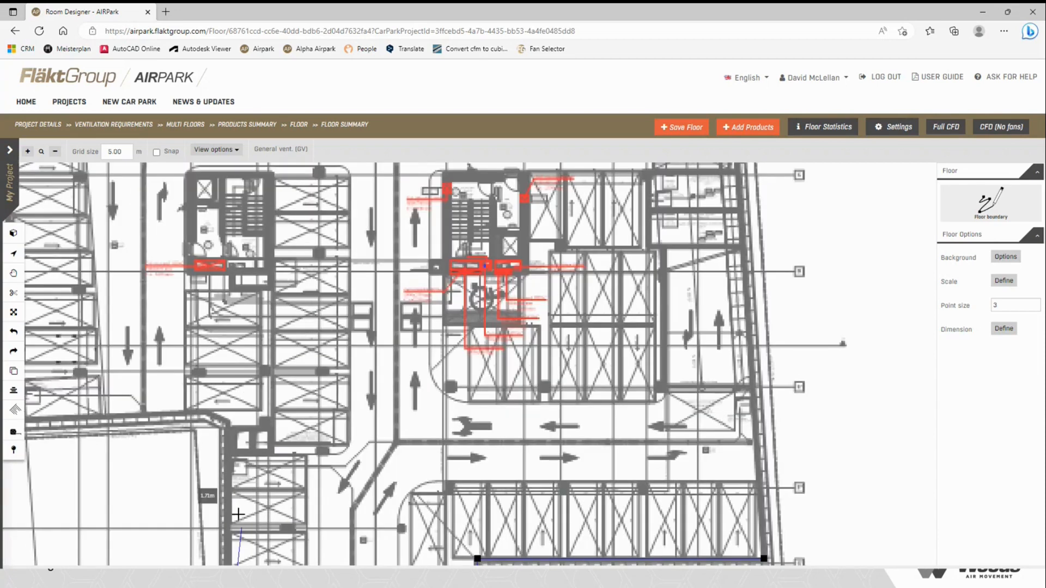
click(227, 455)
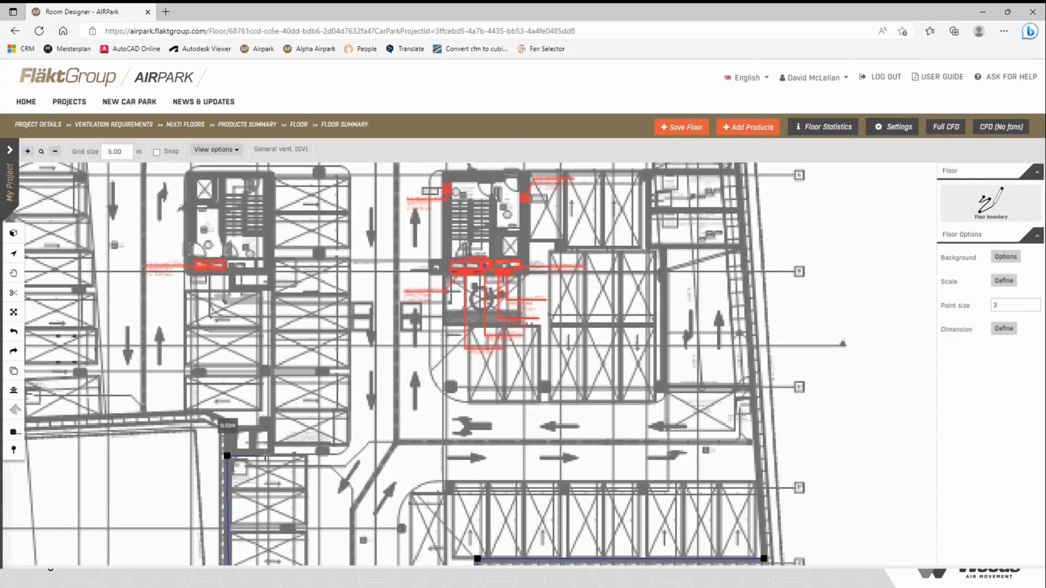
click(272, 454)
click(274, 428)
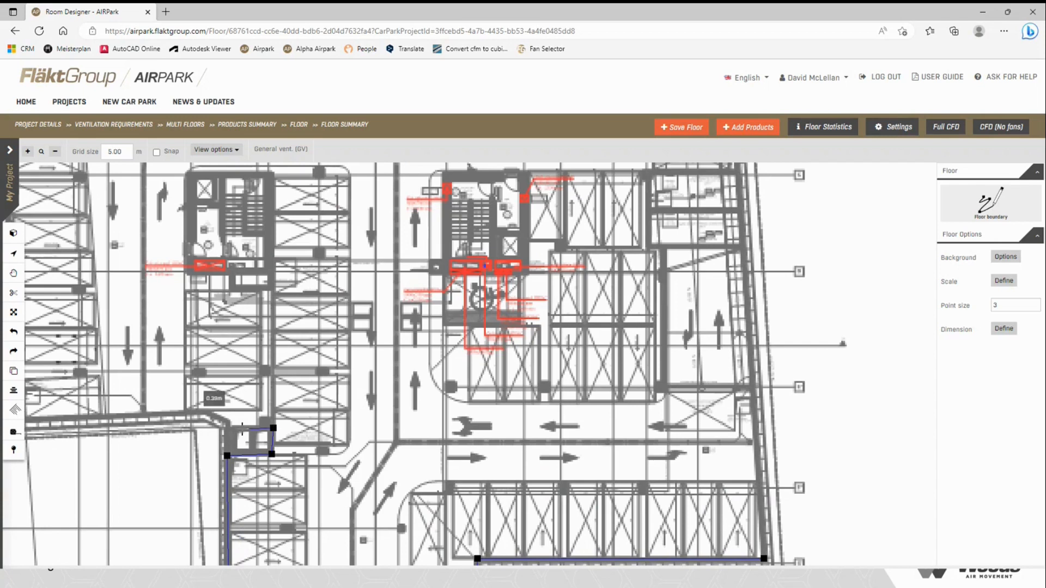
click(228, 425)
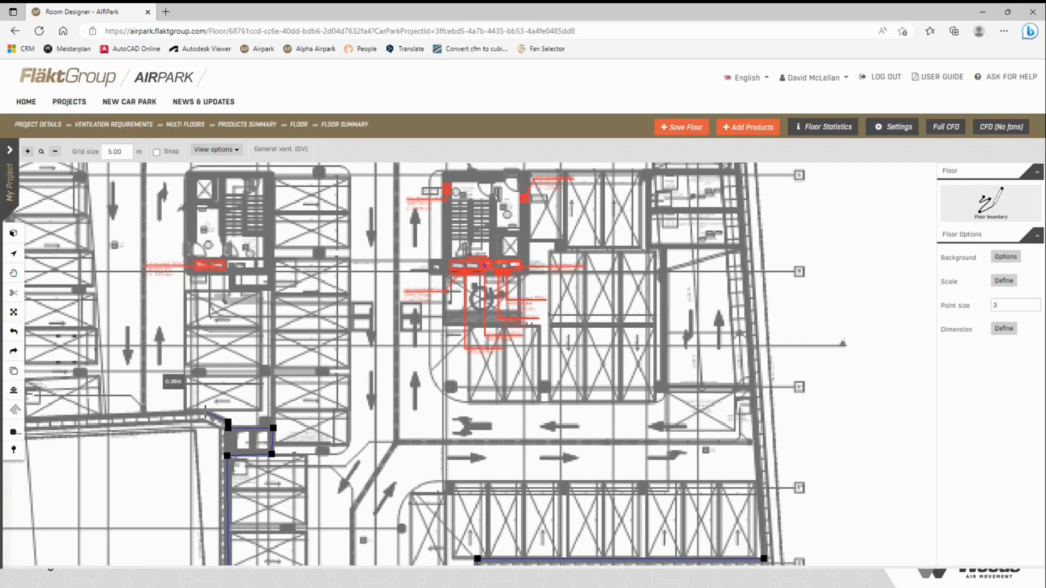
click(206, 413)
- Continue the floor boundary along the left wing's lower wall and up the left outer wall to the chamfered upper-left corner
middle_drag(205, 413, 496, 419)
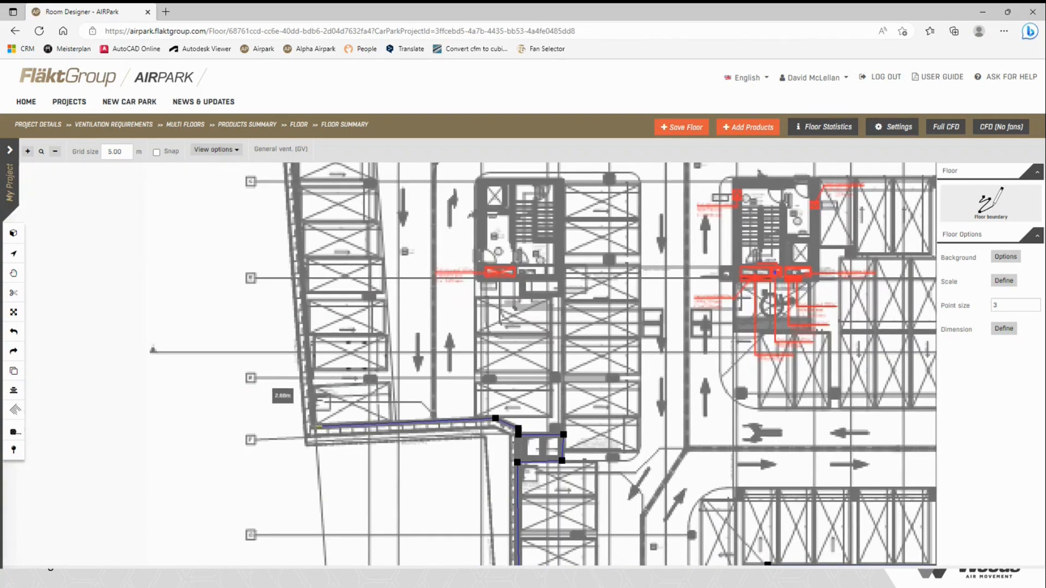
click(314, 424)
middle_drag(293, 174, 312, 309)
middle_drag(334, 254, 321, 384)
click(292, 326)
click(311, 298)
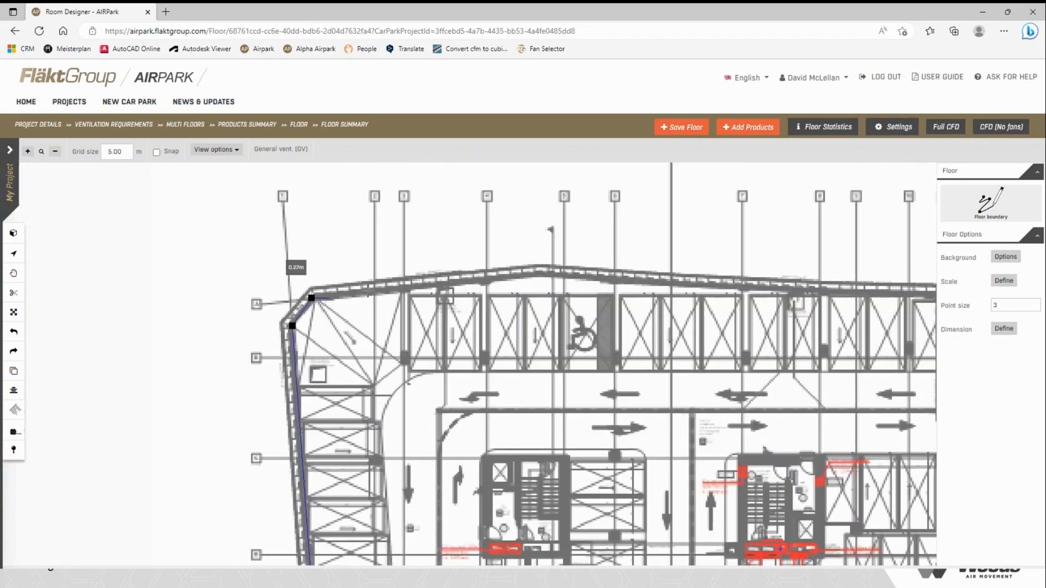
- Trace the floor boundary along the upper outer wall, over its peak, to the corner of the upper-right room
click(539, 274)
middle_drag(540, 274, 365, 314)
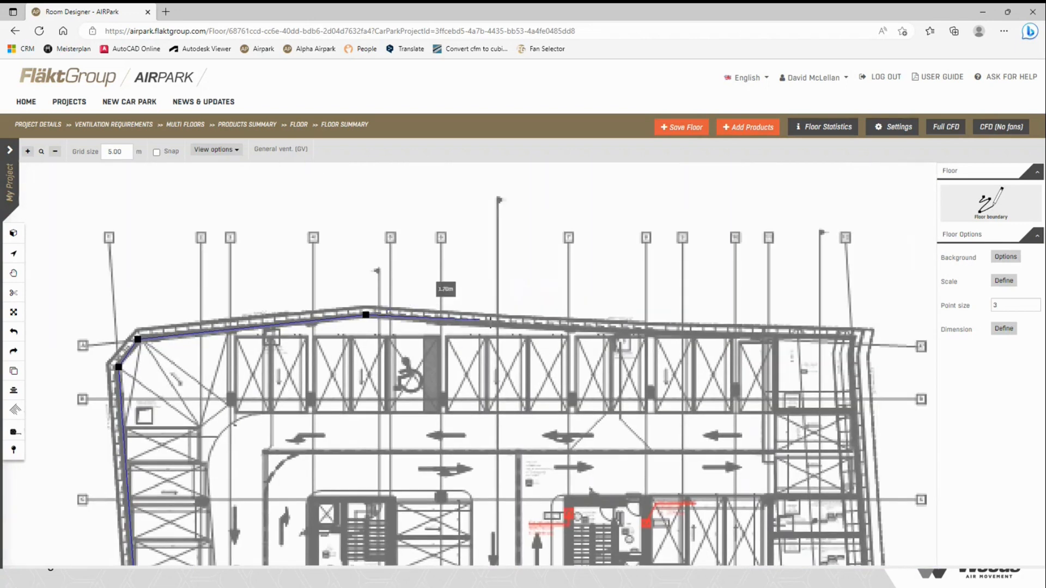
click(497, 325)
click(646, 330)
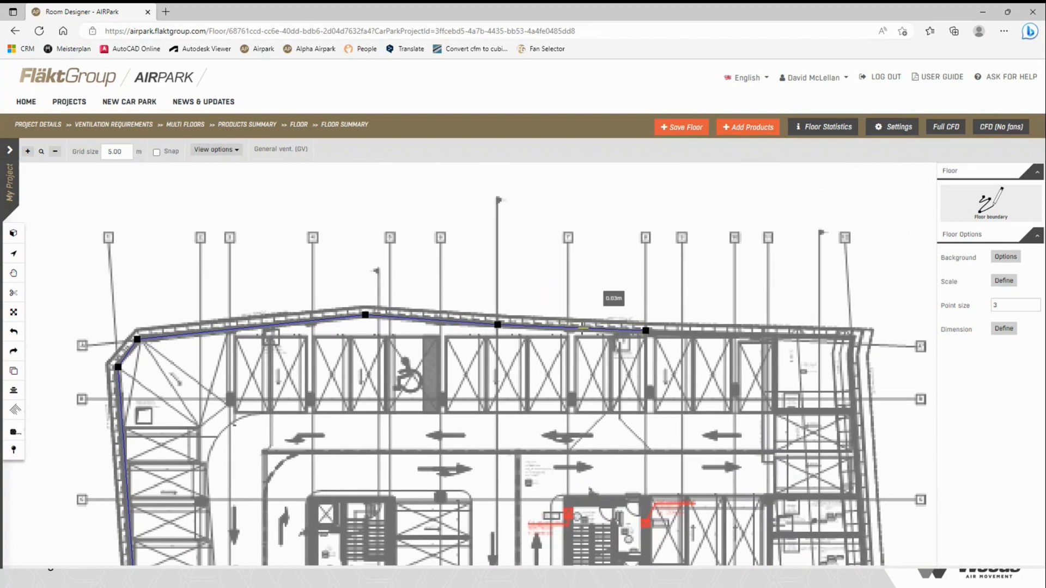
middle_drag(646, 330, 458, 324)
click(582, 331)
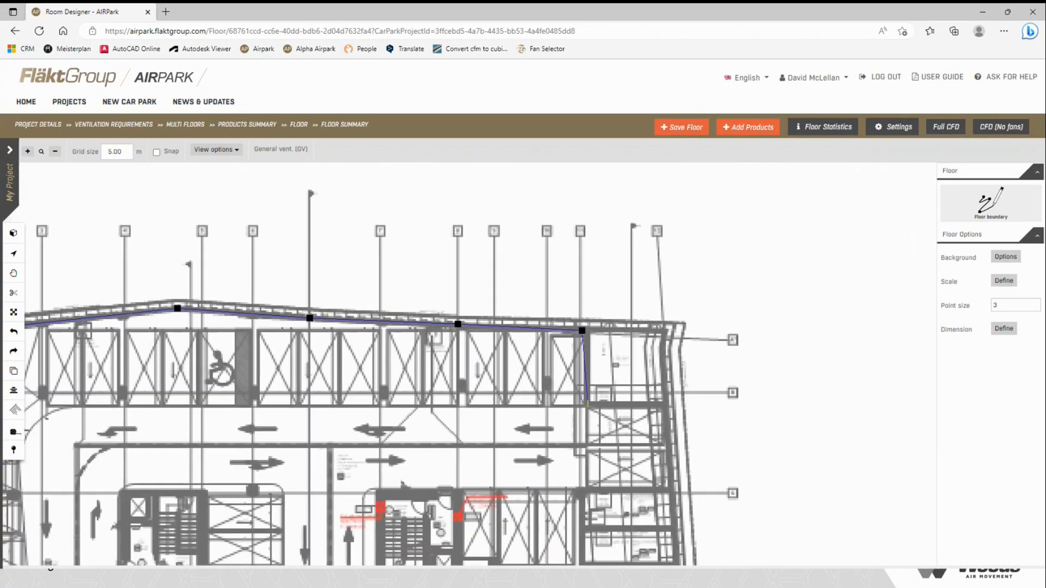
- Route the floor boundary around the upper-right room, down beside the two parking bays and back along the wall below them
click(588, 407)
middle_drag(588, 406, 443, 360)
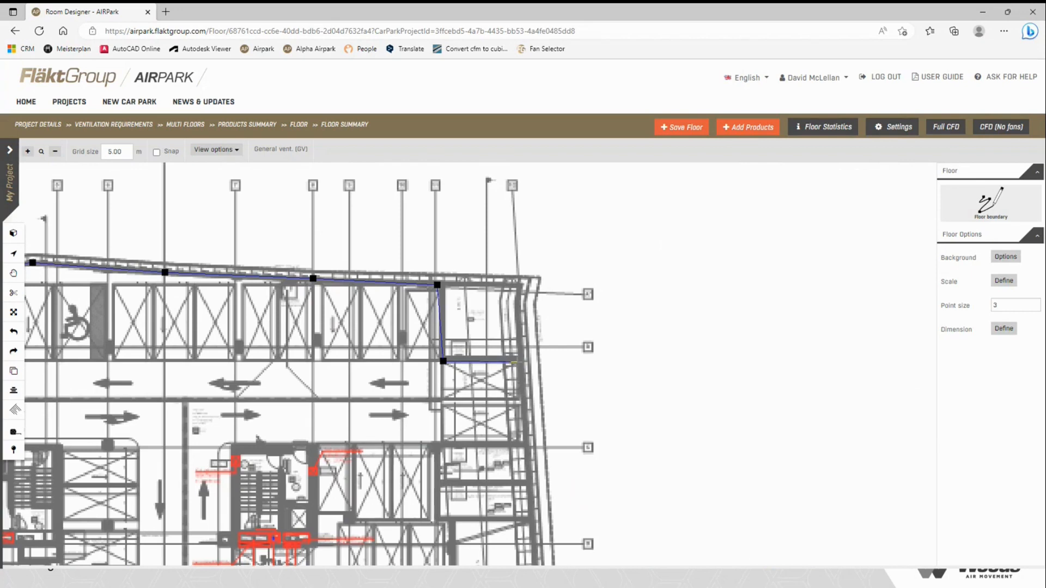
click(517, 361)
scroll(521, 382, up, 3)
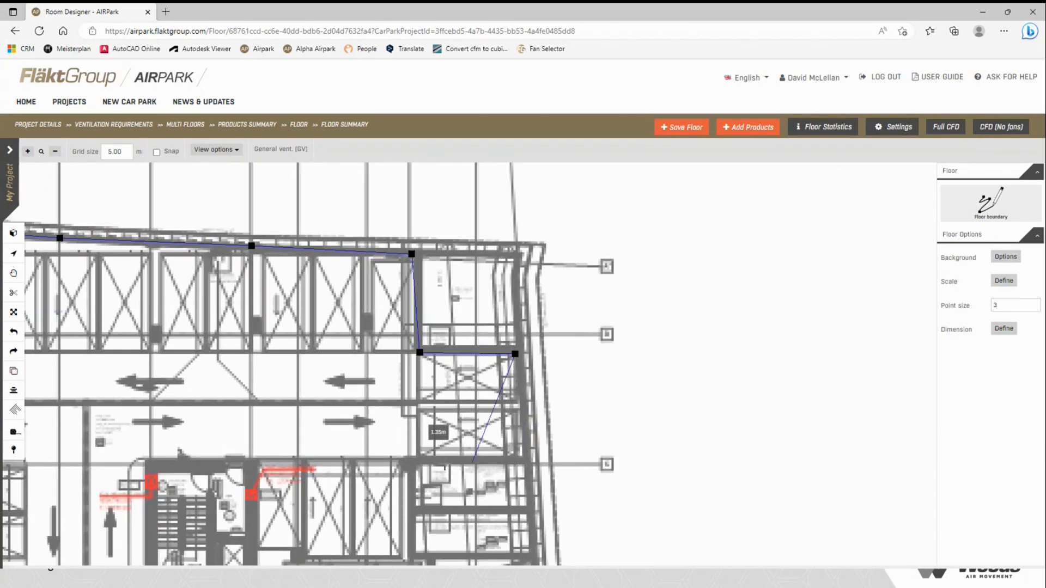
click(525, 458)
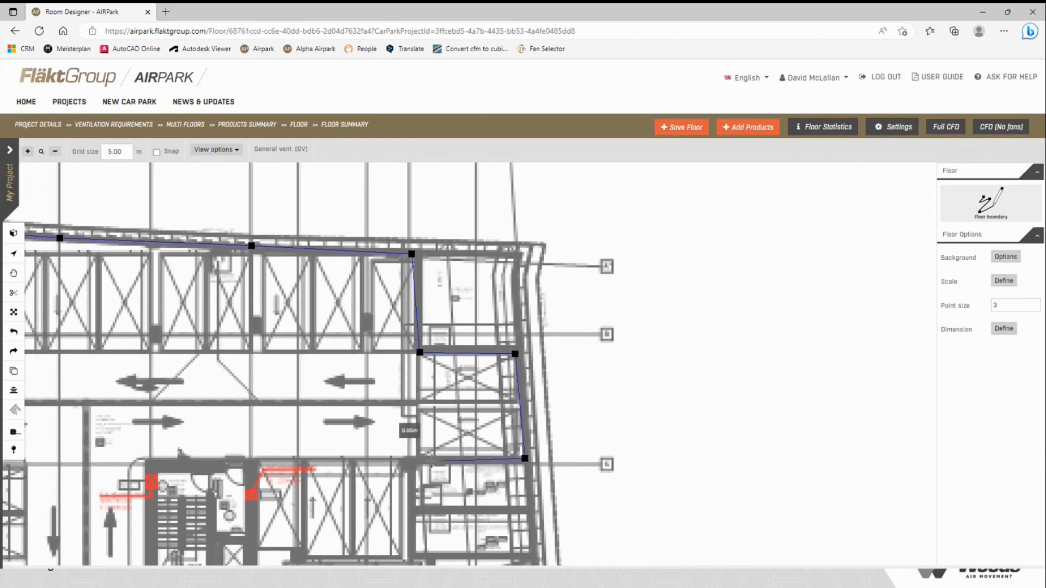
click(410, 458)
- Continue the floor boundary down past the service rooms and along the ramp's inner and lower walls to the right outer wall
middle_drag(424, 549, 439, 359)
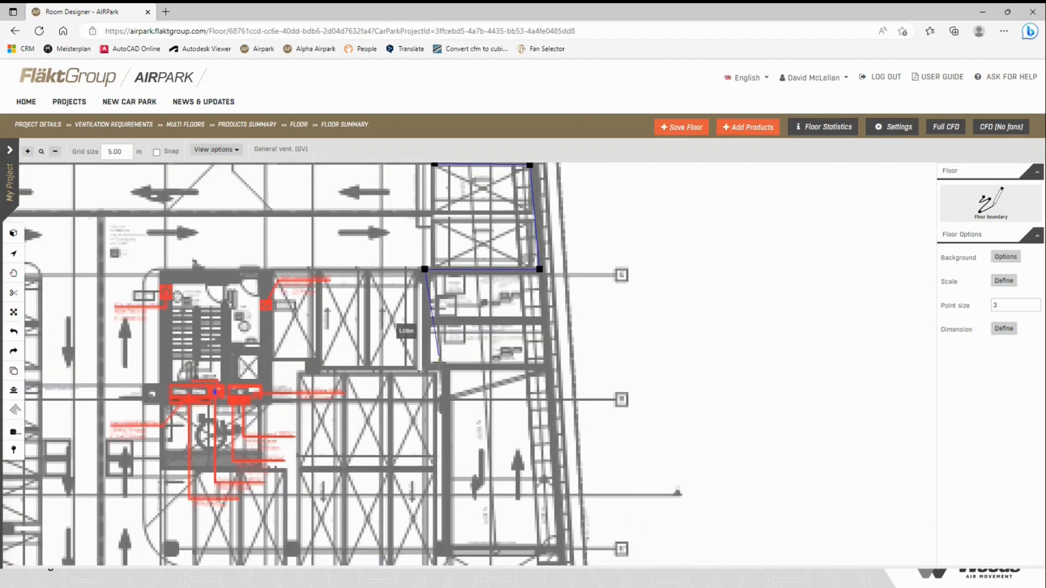
scroll(441, 362, up, 2)
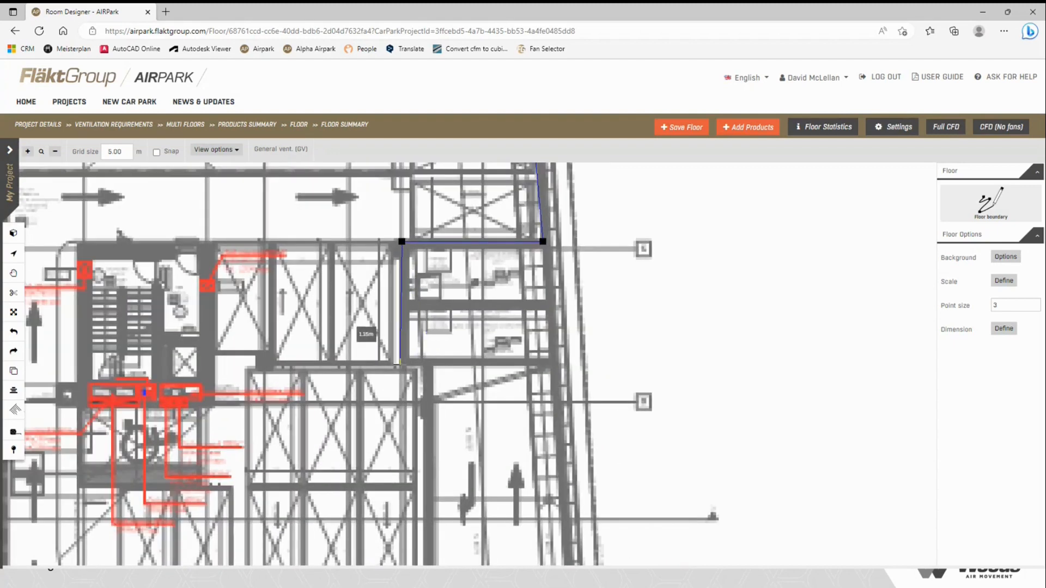
click(401, 365)
click(423, 367)
middle_drag(449, 374, 436, 268)
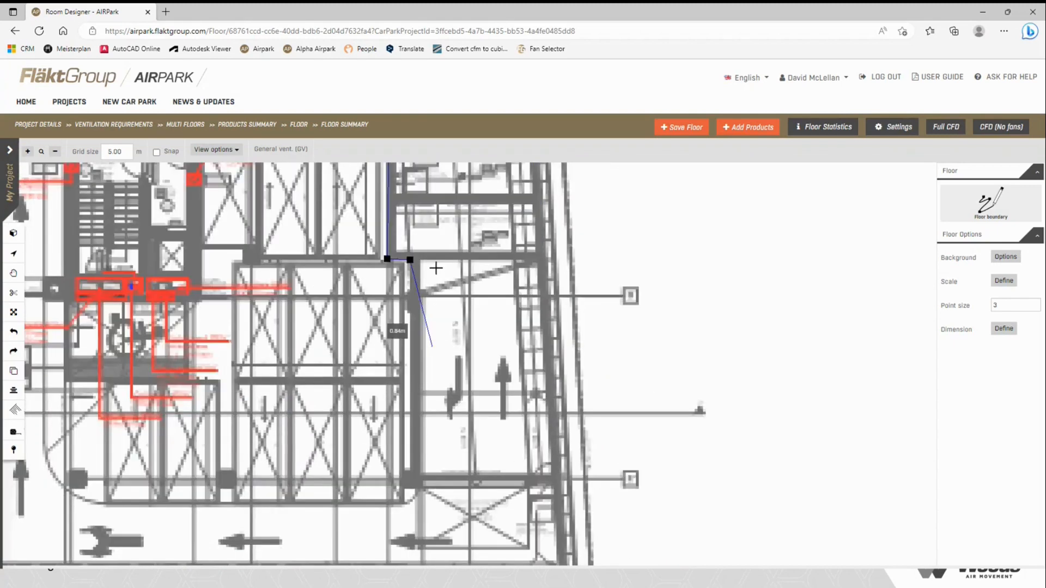
middle_drag(442, 463, 436, 314)
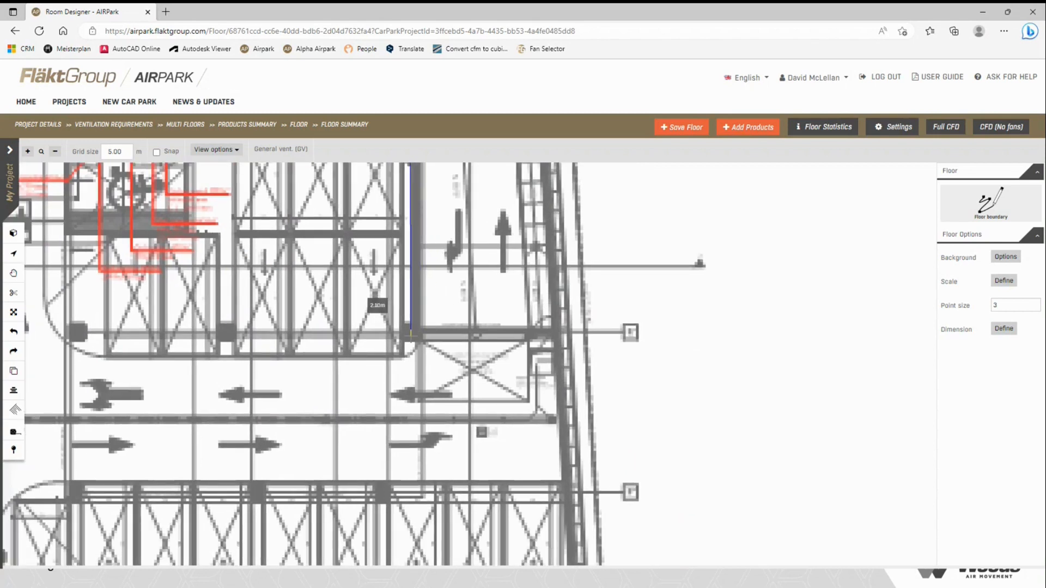
click(411, 336)
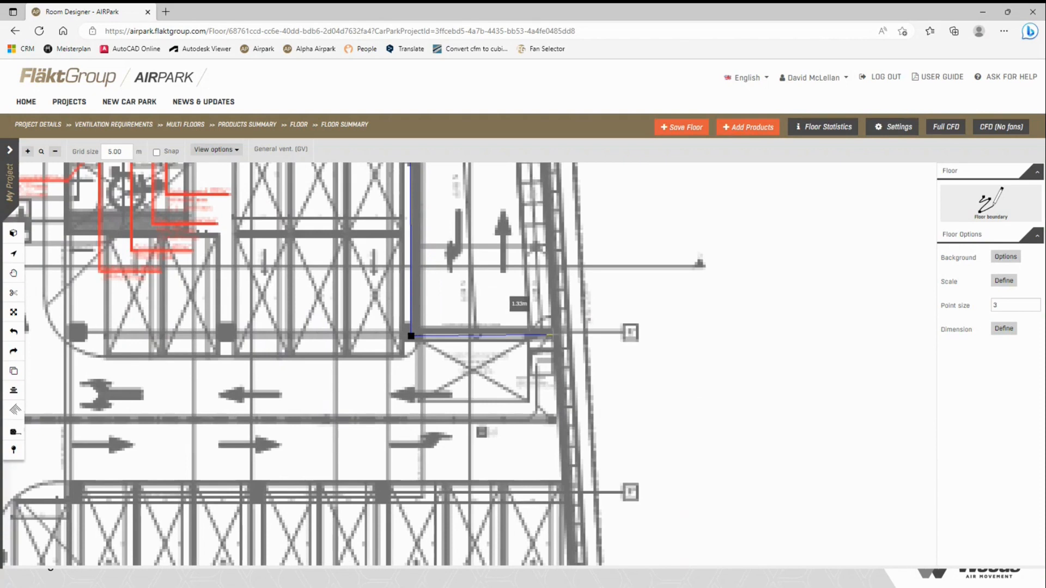
click(553, 334)
- Close the floor boundary by tracing down the right outer wall to the starting point at the plan's lower-right inner corner
middle_drag(553, 334, 528, 167)
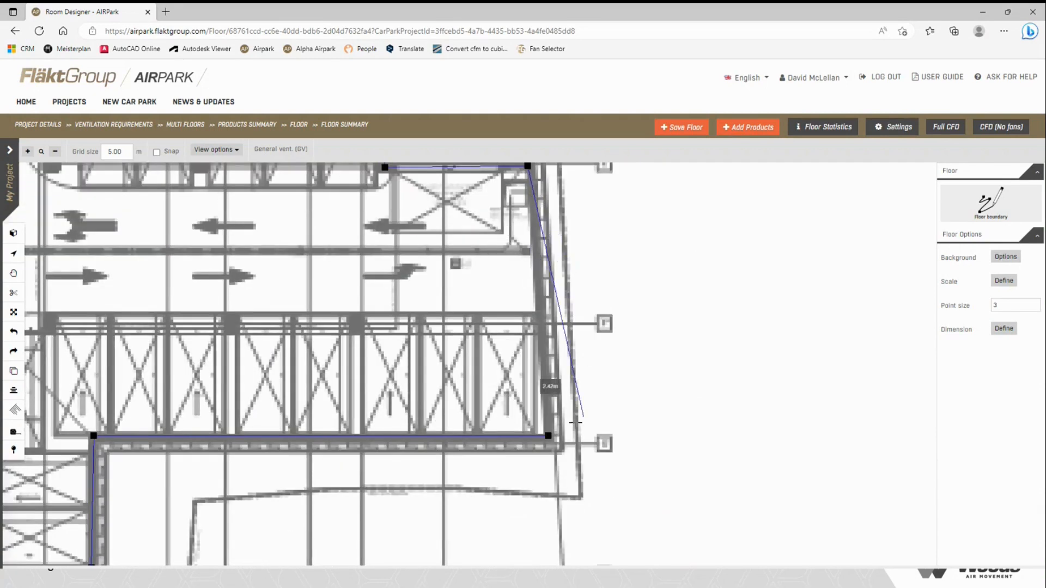
click(548, 435)
scroll(542, 436, down, 2)
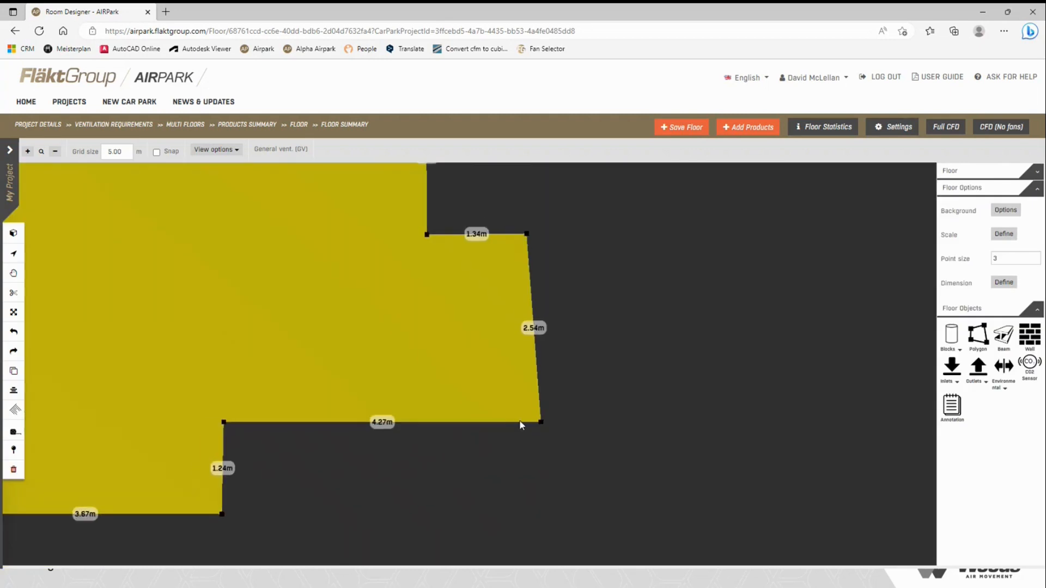
scroll(522, 419, down, 2)
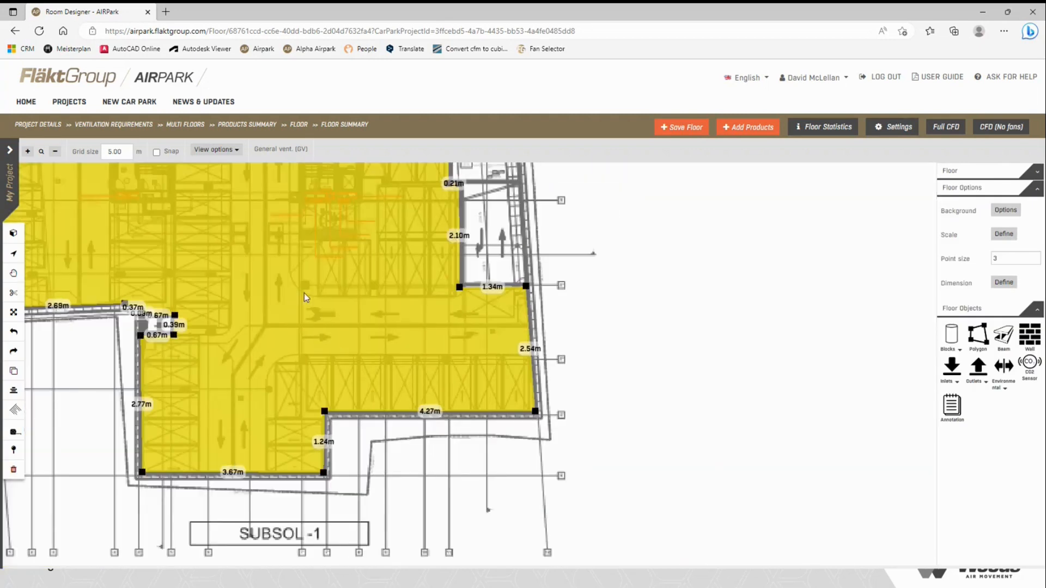
- Lock the finished floor boundary
drag(323, 283, 443, 387)
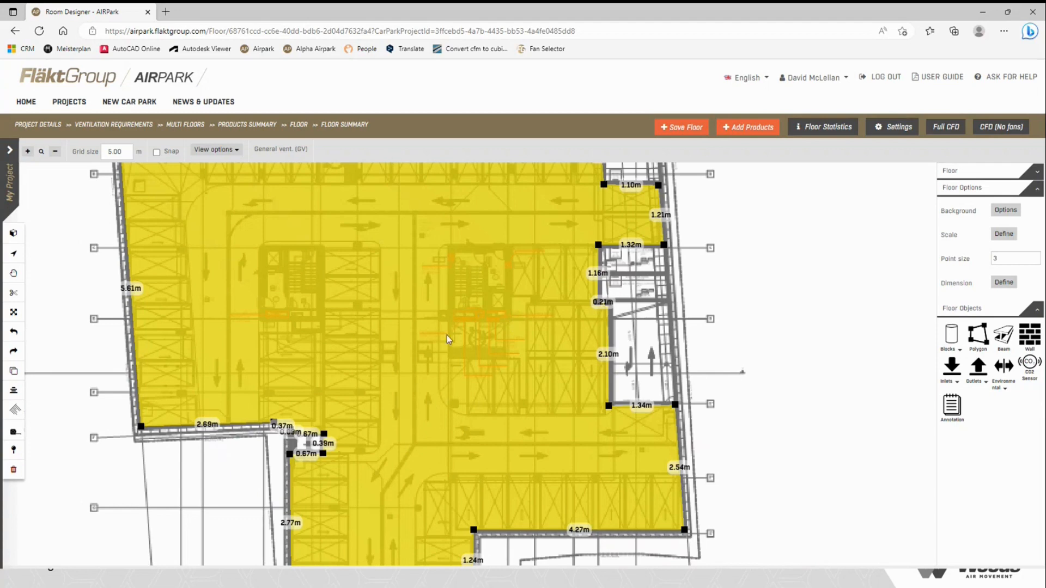
right_click(479, 368)
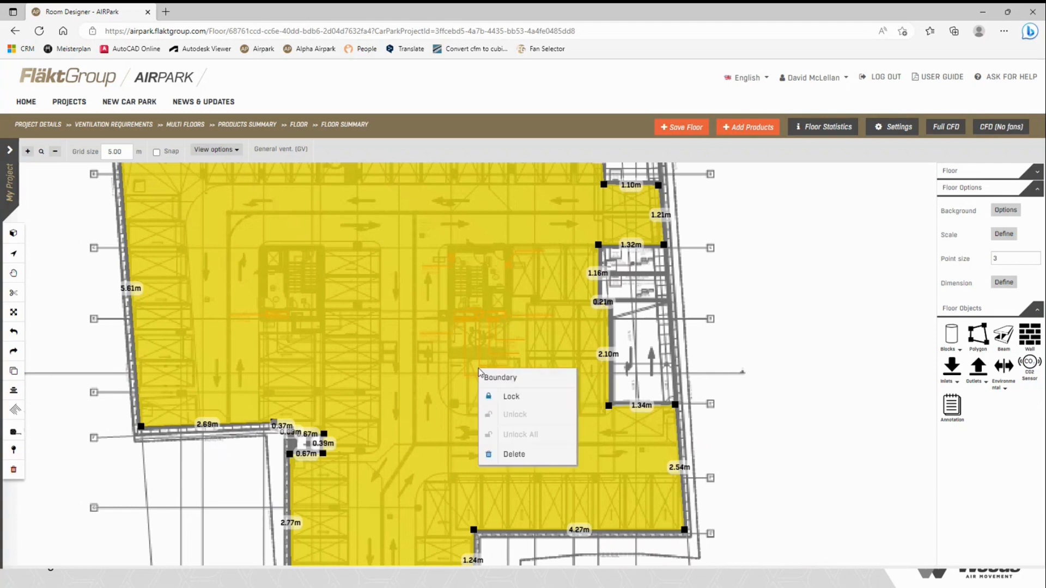
click(521, 401)
- Unlock the floor boundary
scroll(502, 387, down, 3)
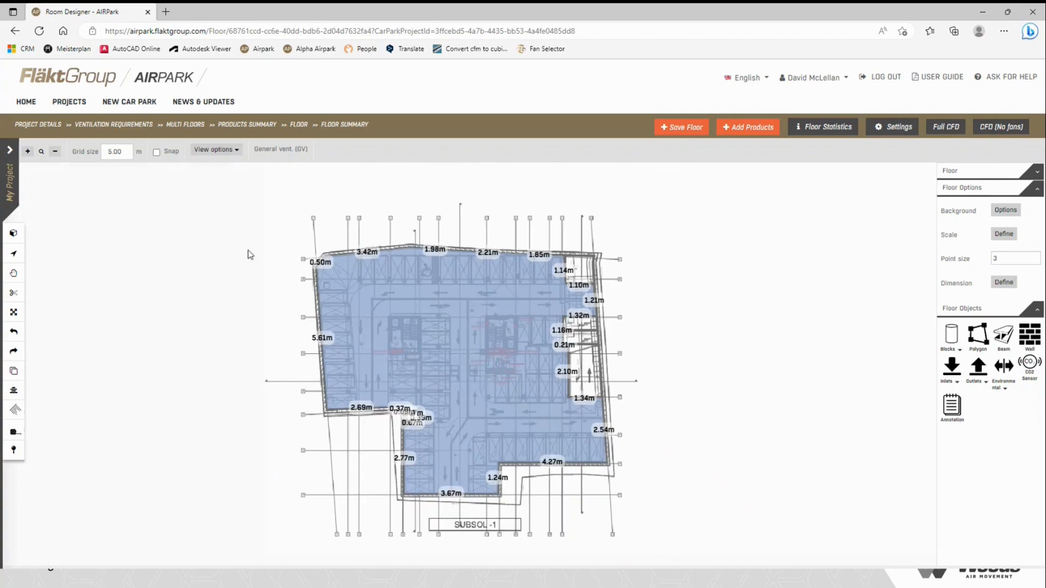
scroll(563, 285, up, 3)
drag(444, 373, 436, 397)
scroll(642, 381, down, 3)
scroll(447, 480, up, 1)
scroll(436, 397, down, 1)
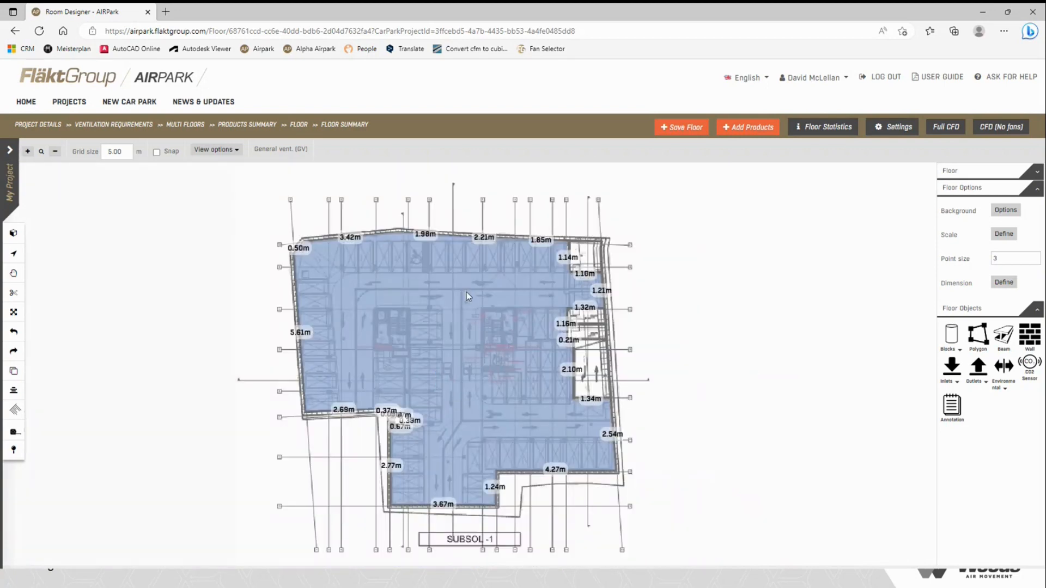
right_click(466, 375)
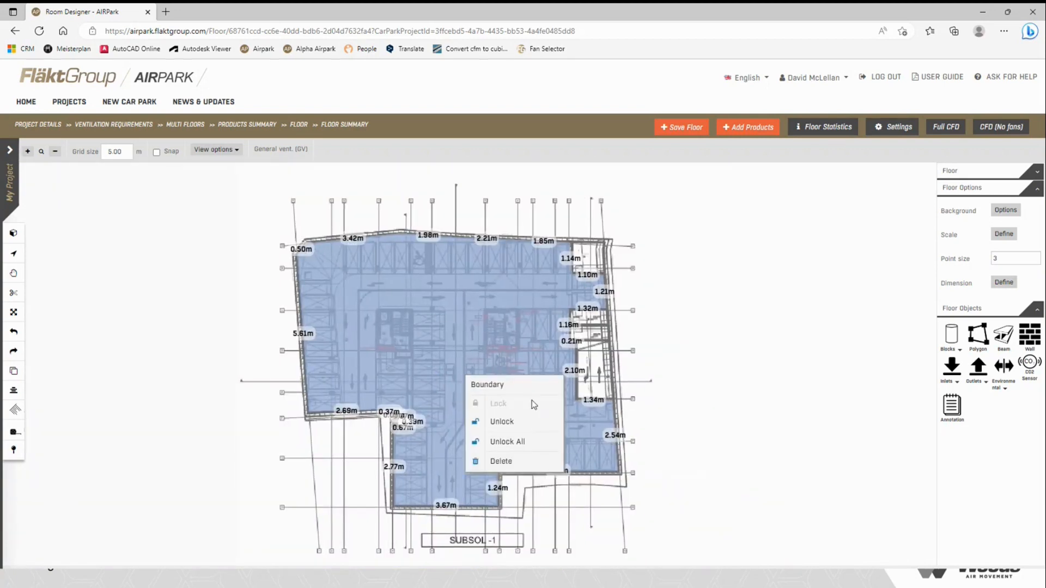
click(519, 421)
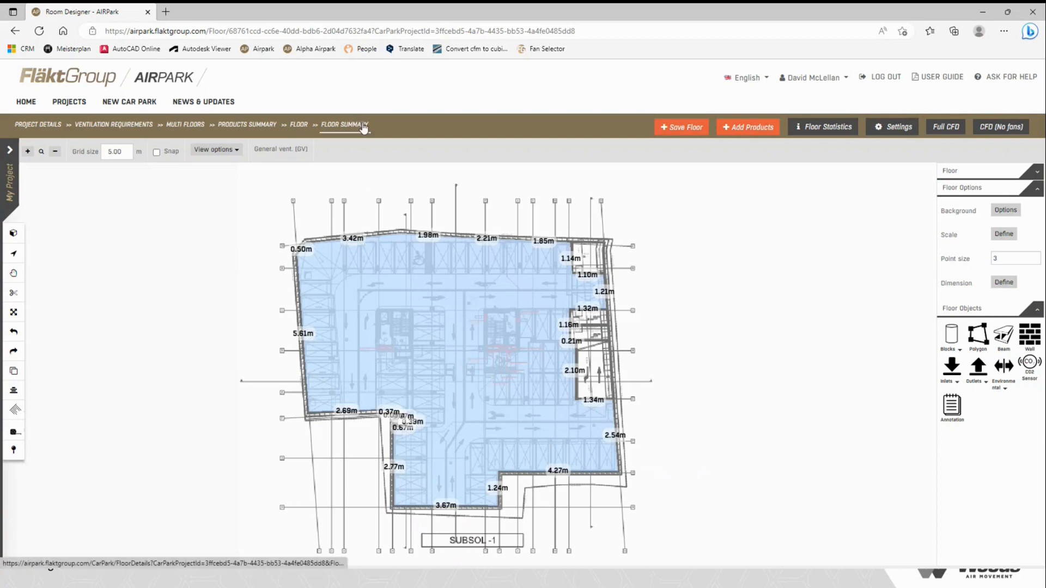
- Select the floor boundary and examine its outline against the plan, both close up and as a whole
click(477, 321)
scroll(478, 321, up, 5)
drag(469, 319, 420, 349)
scroll(589, 420, down, 4)
scroll(754, 271, up, 10)
scroll(434, 303, down, 6)
scroll(490, 376, up, 7)
scroll(514, 297, down, 7)
scroll(503, 366, down, 2)
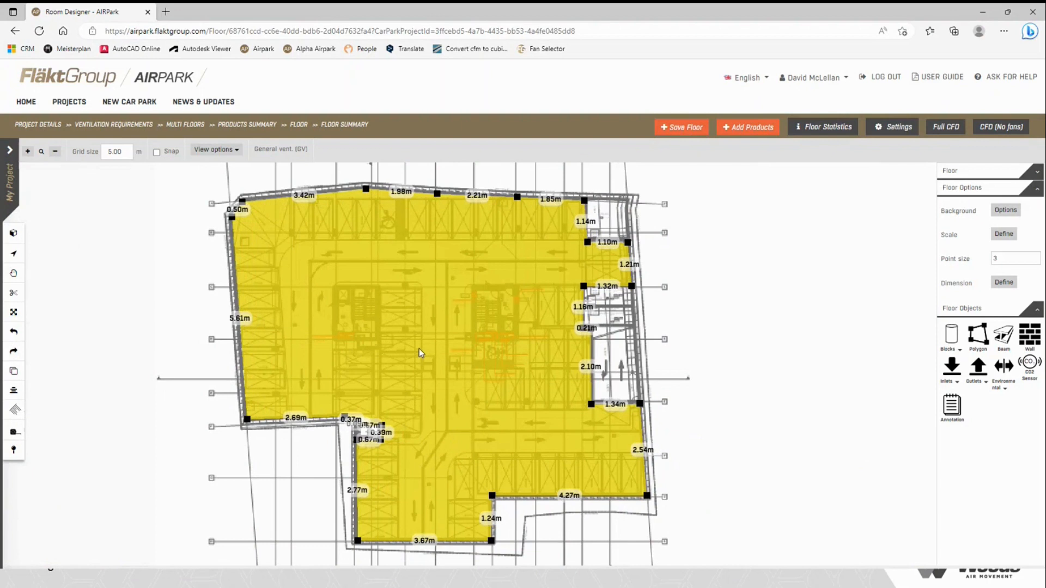
- Lock the floor boundary again so it stays fixed over the plan
right_click(420, 351)
click(468, 376)
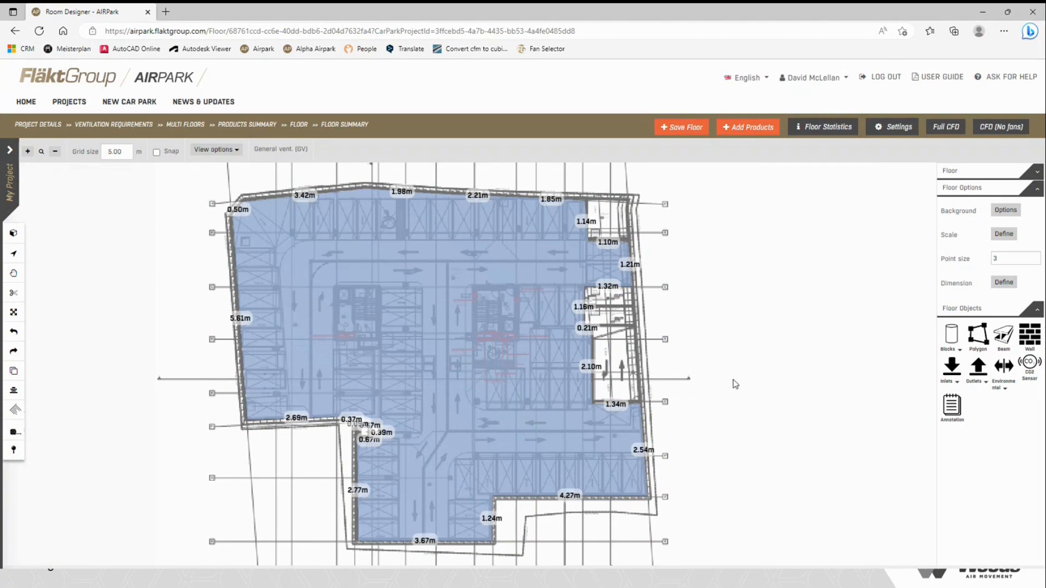
scroll(747, 287, up, 2)
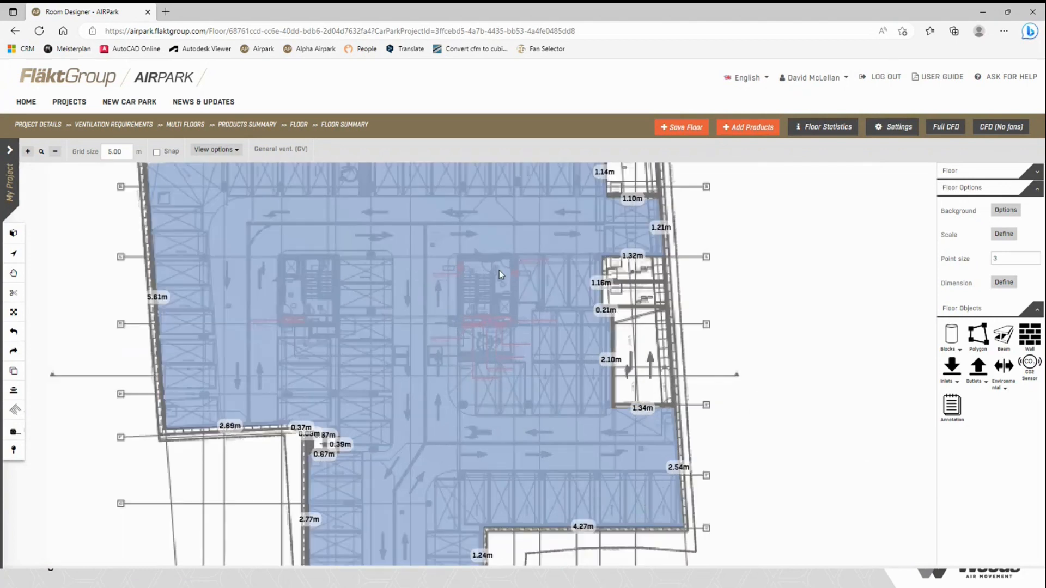
scroll(518, 287, down, 1)
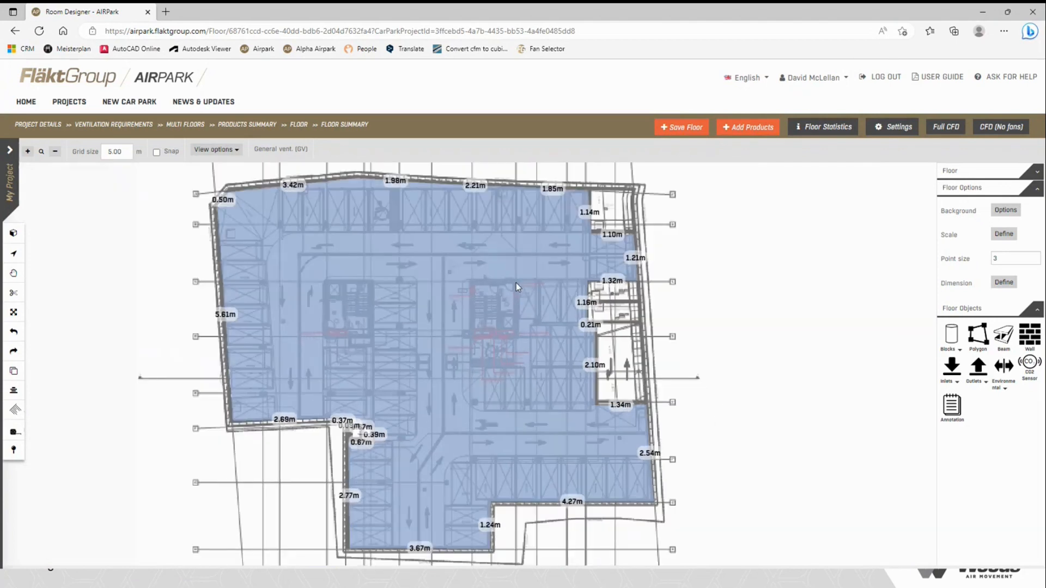
- Define the drawing scale from the two ends of a parking bay near the ramp, with a drawing length of 5 m
click(1004, 283)
click(1004, 234)
scroll(637, 348, up, 5)
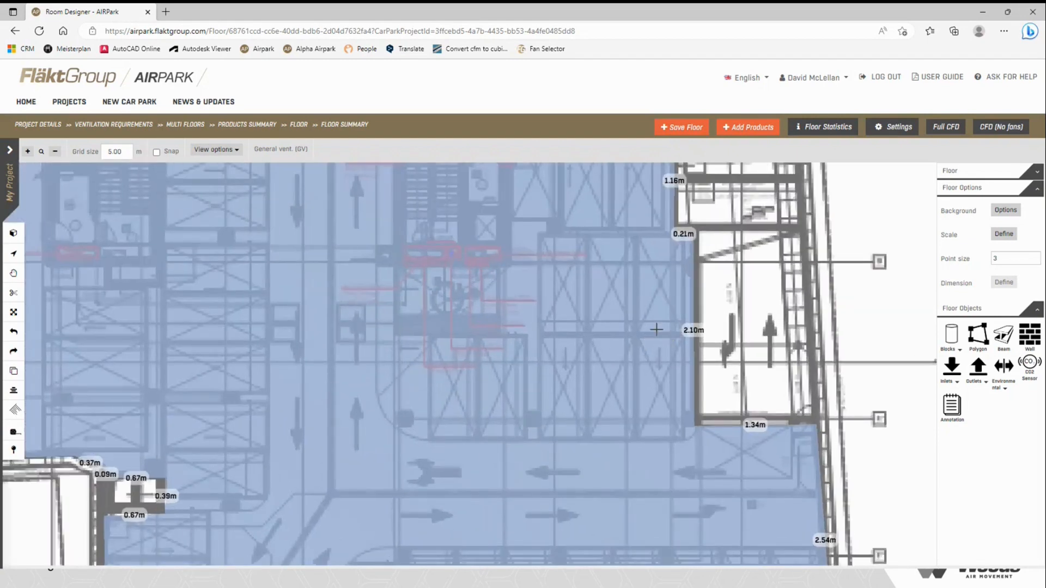
click(588, 336)
click(588, 440)
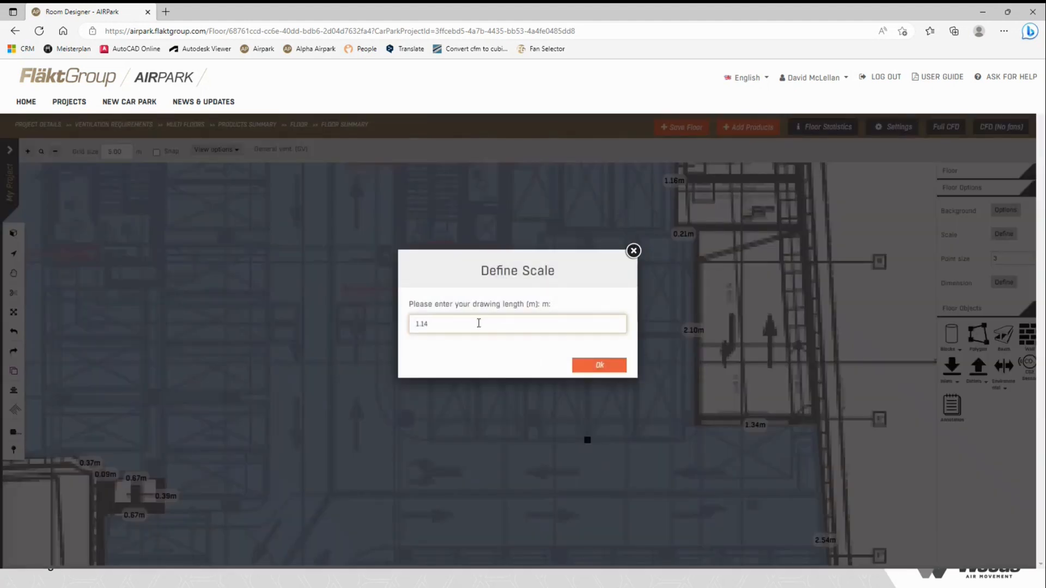
key(BackSpace)
key(BackSpace)
key(BackSpace)
text(5)
click(599, 366)
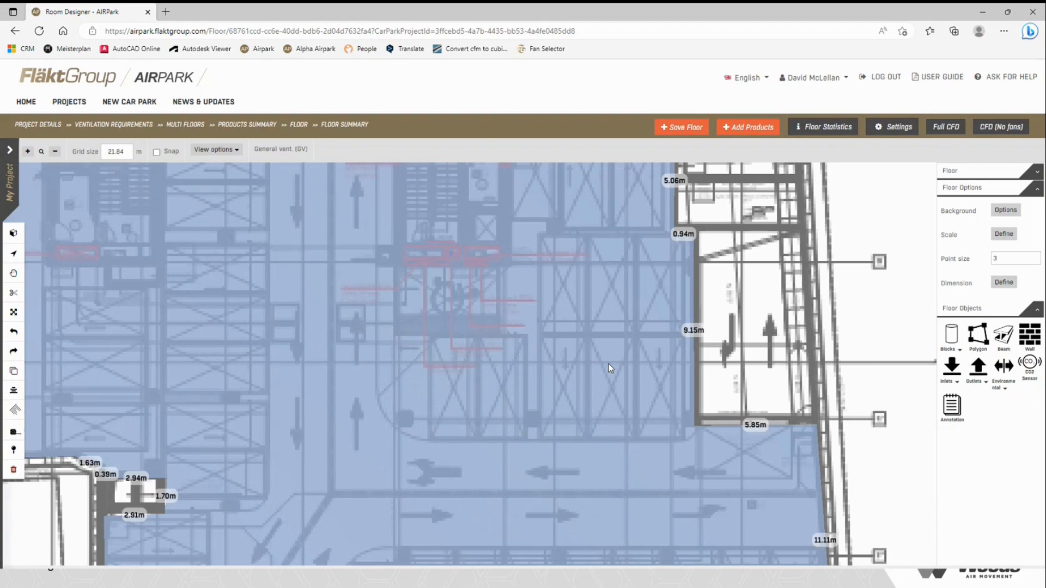
- Place a column block with a 0.600 m diameter among the parking bays below the right stair core
scroll(613, 349, down, 5)
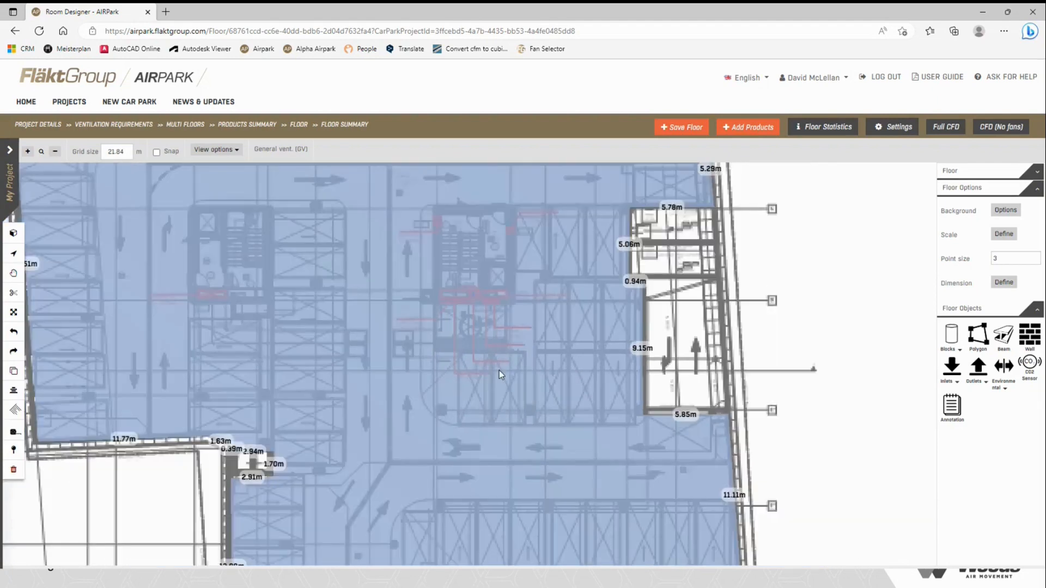
scroll(470, 312, down, 1)
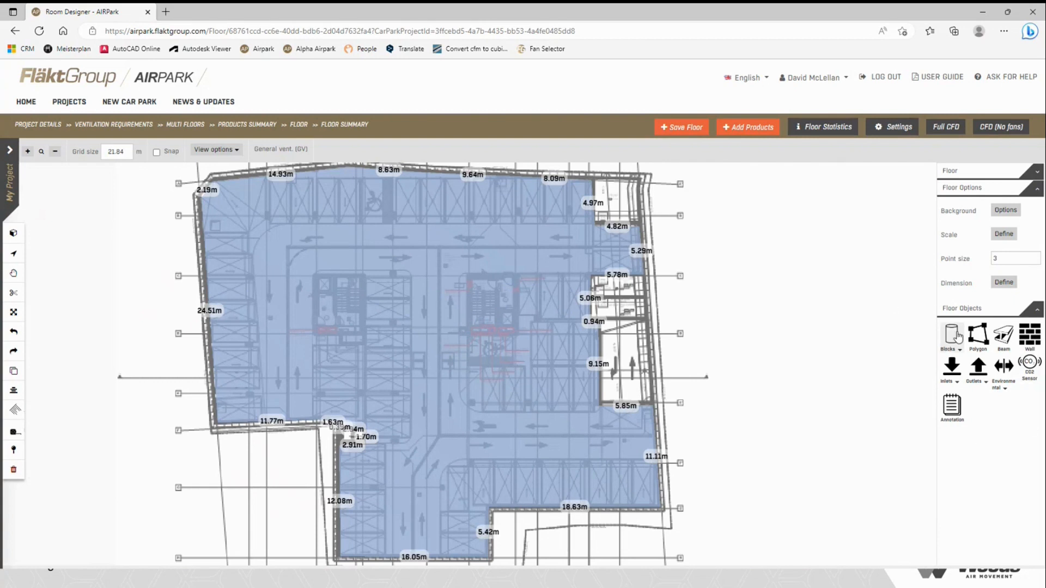
click(959, 349)
click(961, 364)
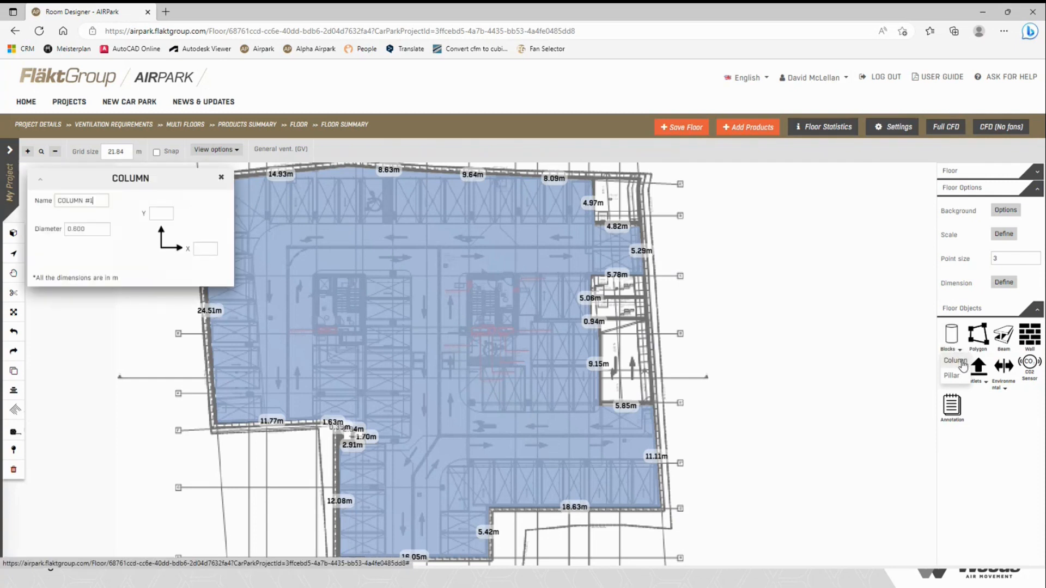
click(522, 393)
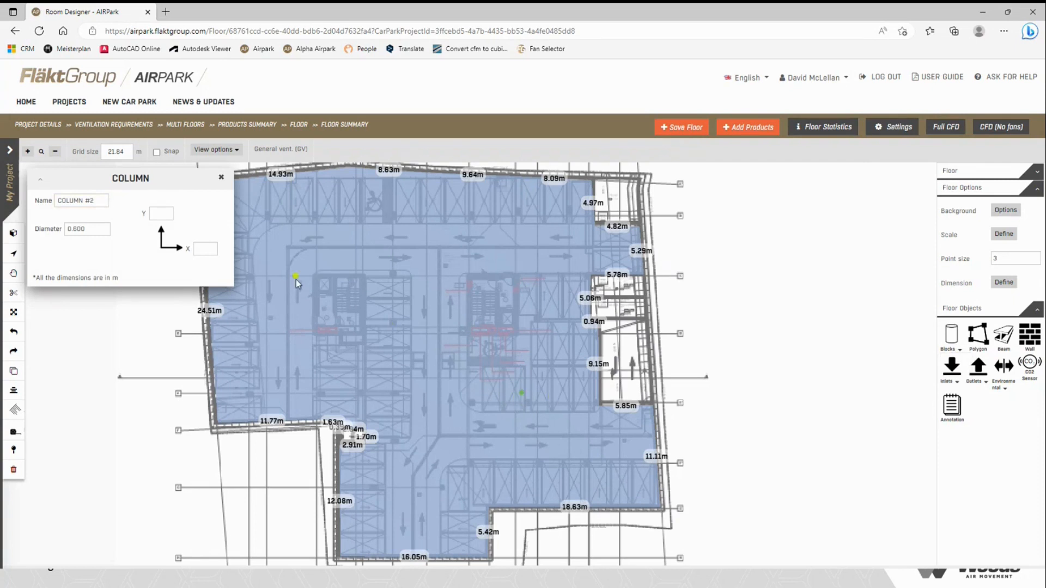
- Enlarge the column diameter and place three columns: beside the right stair core, in the bottom wing and in the lower-right driving lane
double_click(79, 229)
text(1)
key(Return)
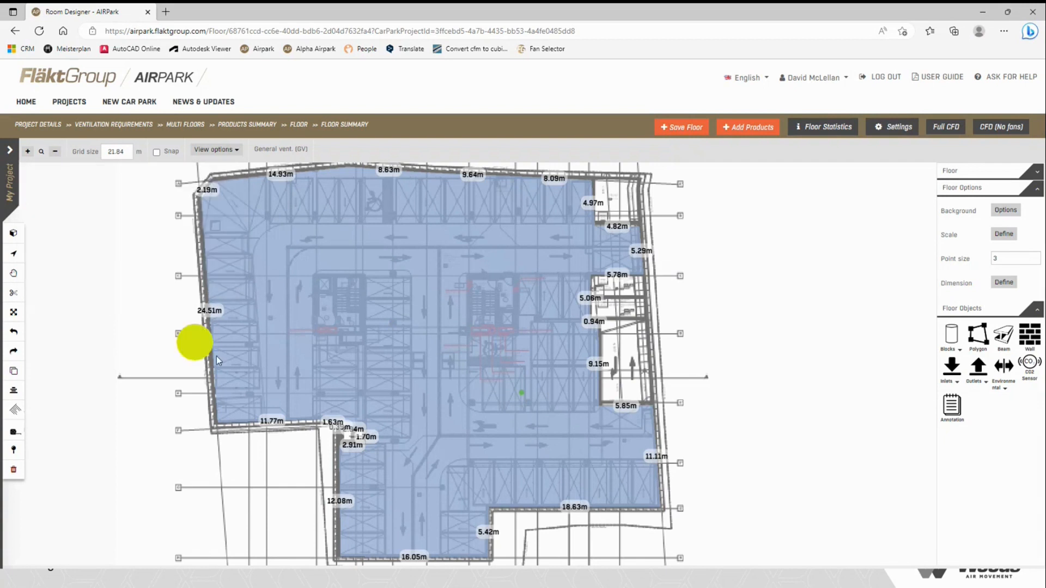
click(463, 332)
click(428, 475)
click(554, 446)
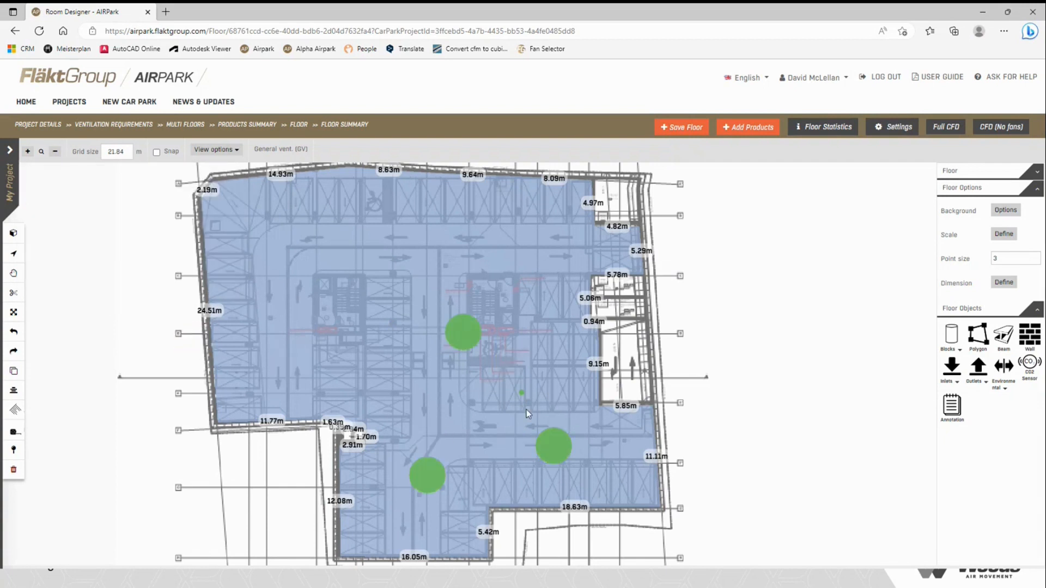
- Delete the three large columns and the small column among the parking bays from the floor
click(456, 335)
click(465, 335)
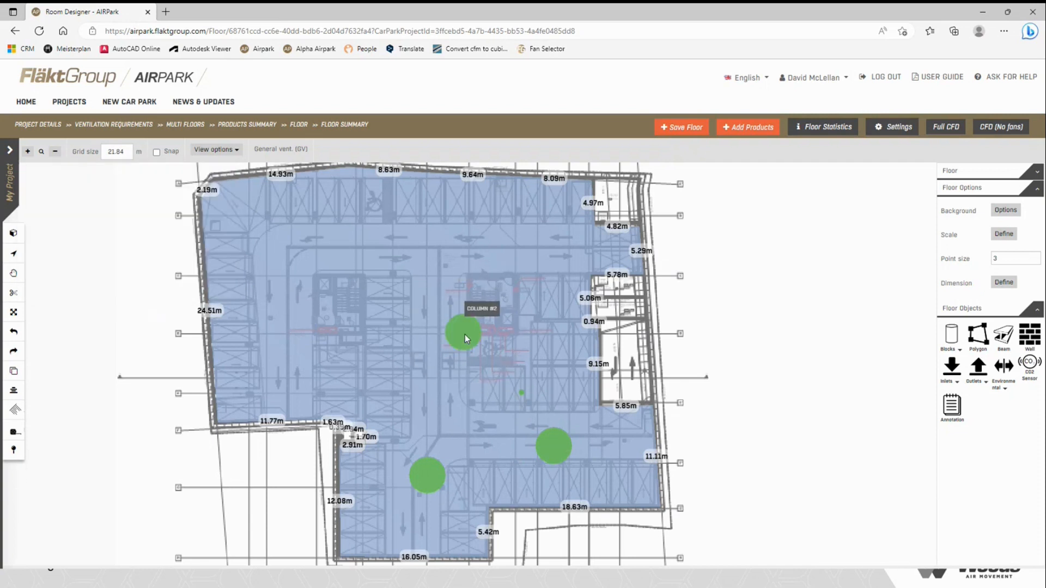
right_click(466, 334)
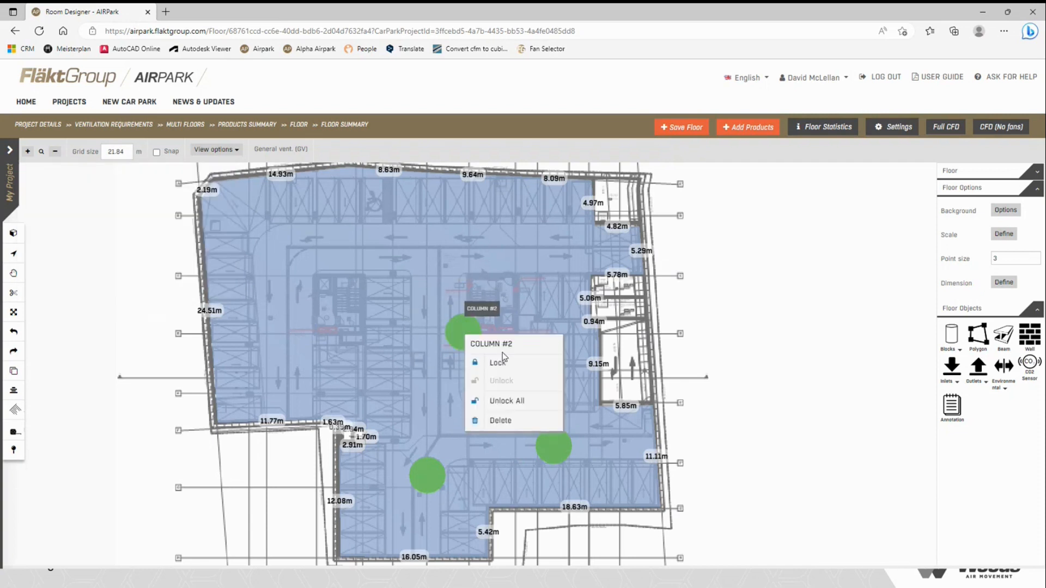
click(512, 422)
right_click(428, 473)
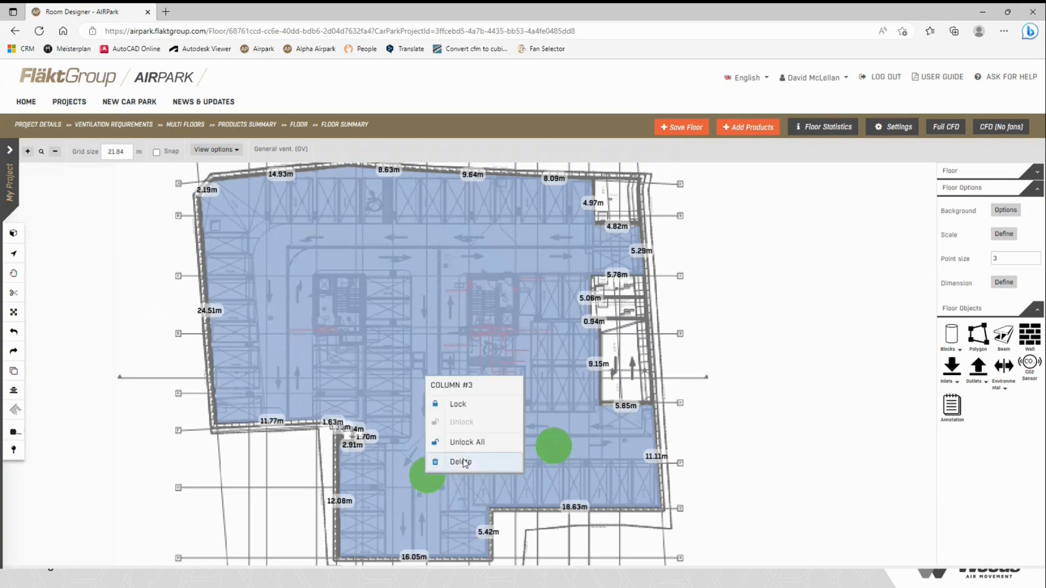
click(464, 463)
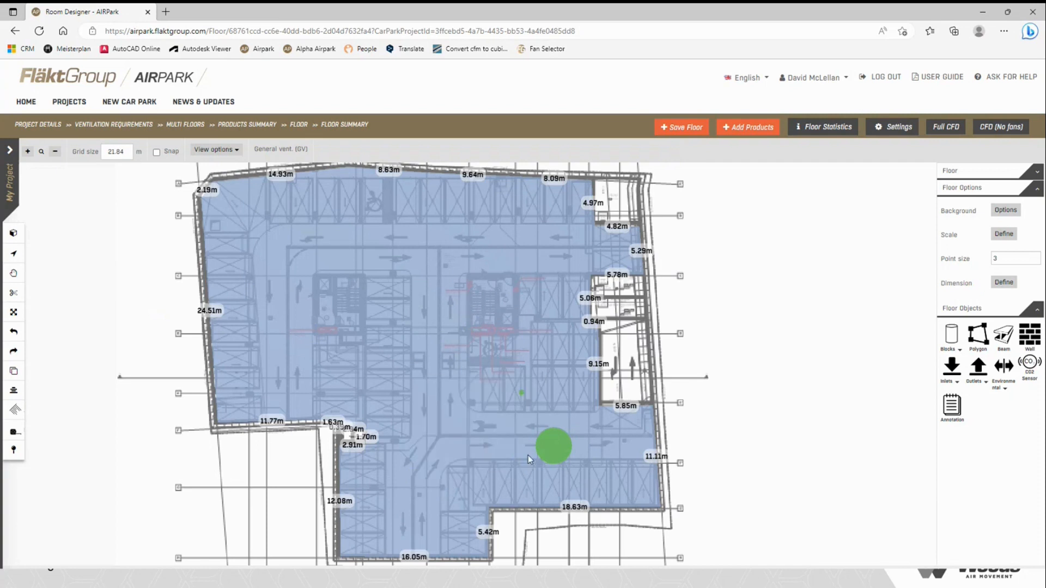
right_click(555, 449)
click(595, 534)
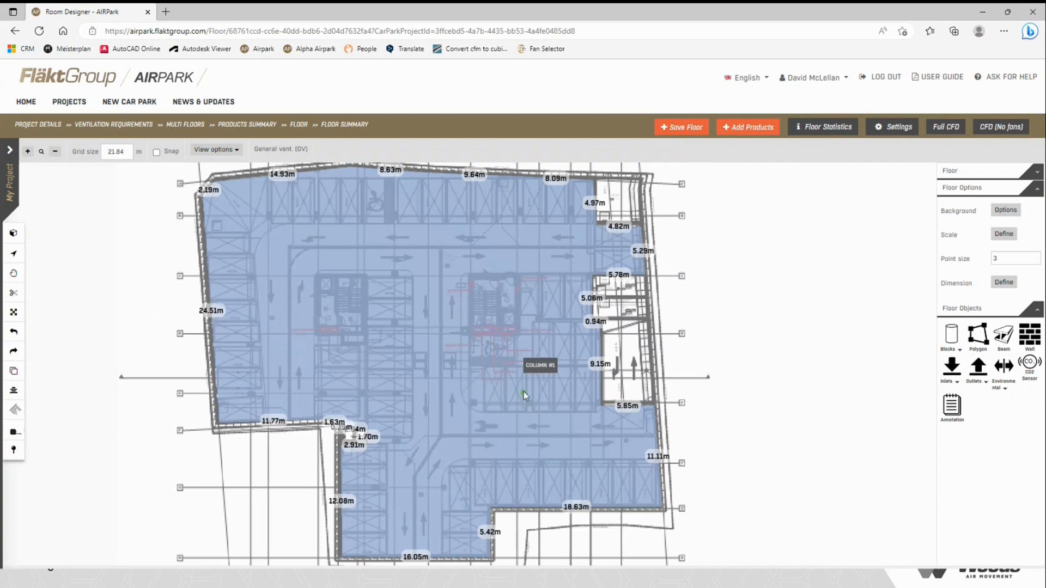
right_click(524, 391)
click(561, 478)
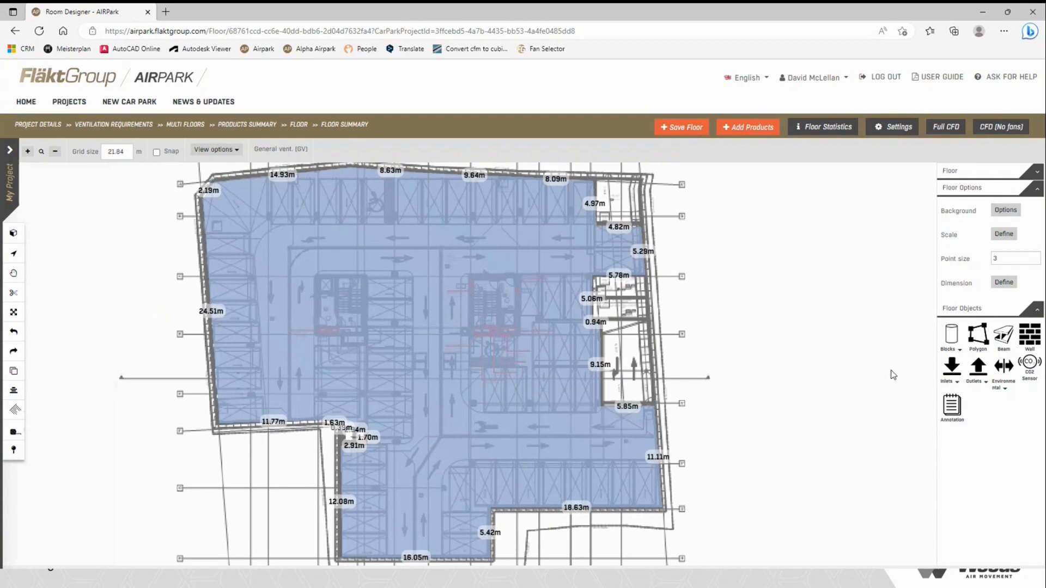
click(949, 342)
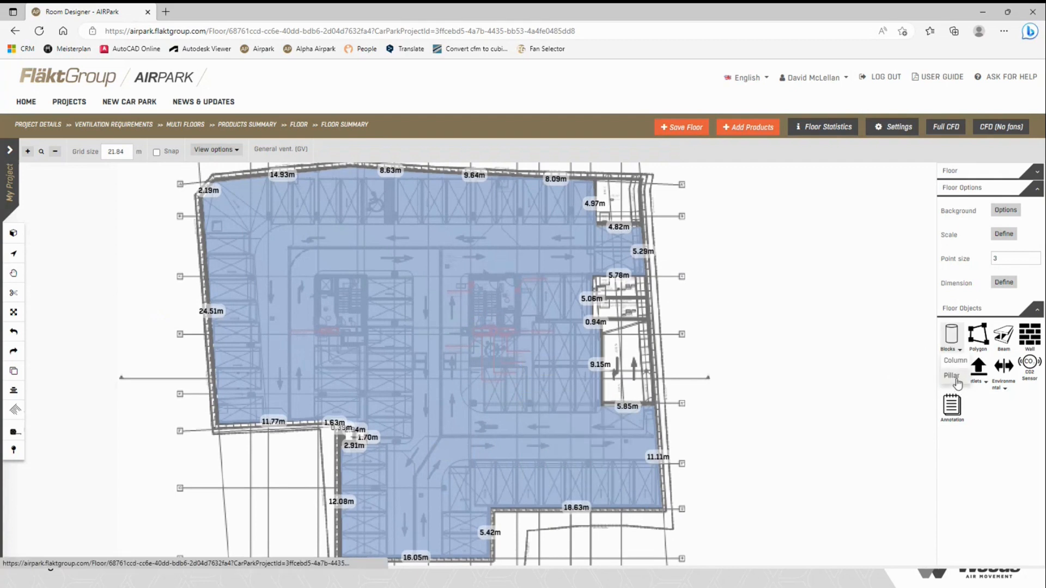
click(952, 376)
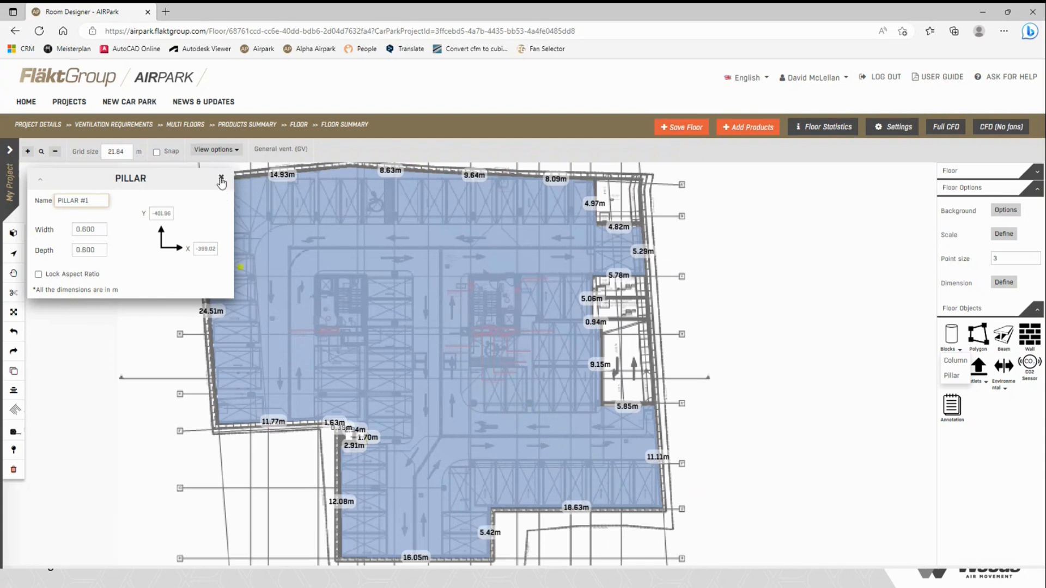
click(221, 180)
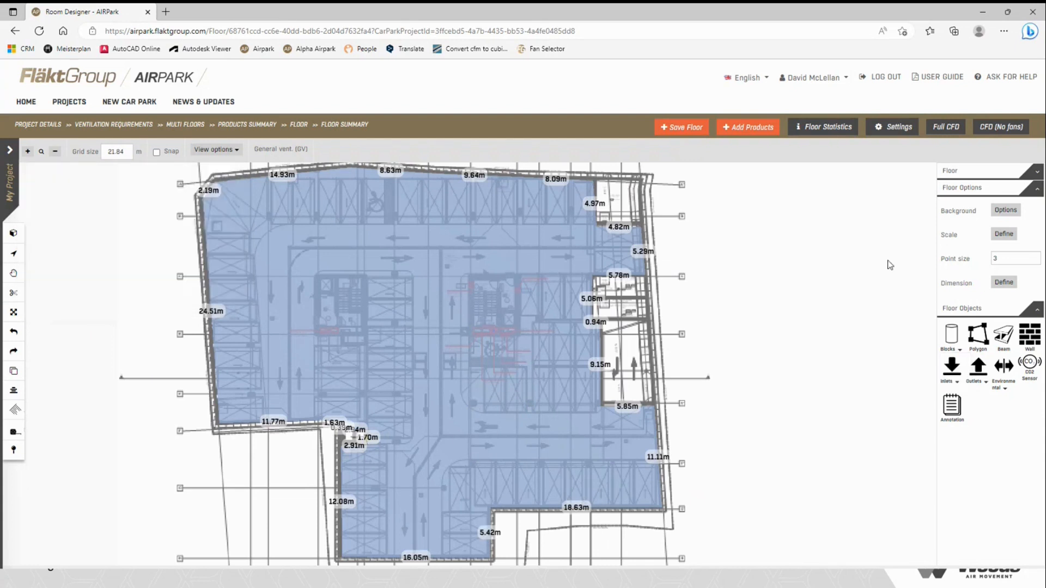
- Trace a closed six-corner polygon block around the left stair core, following its stepped lower edge
click(981, 342)
scroll(361, 287, up, 2)
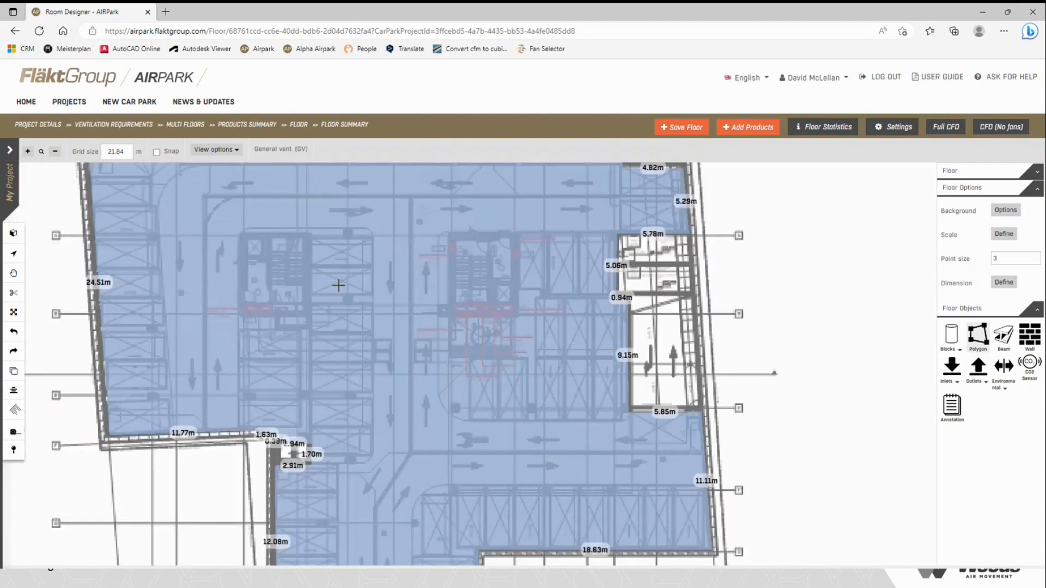
middle_drag(396, 330, 448, 404)
scroll(418, 386, up, 2)
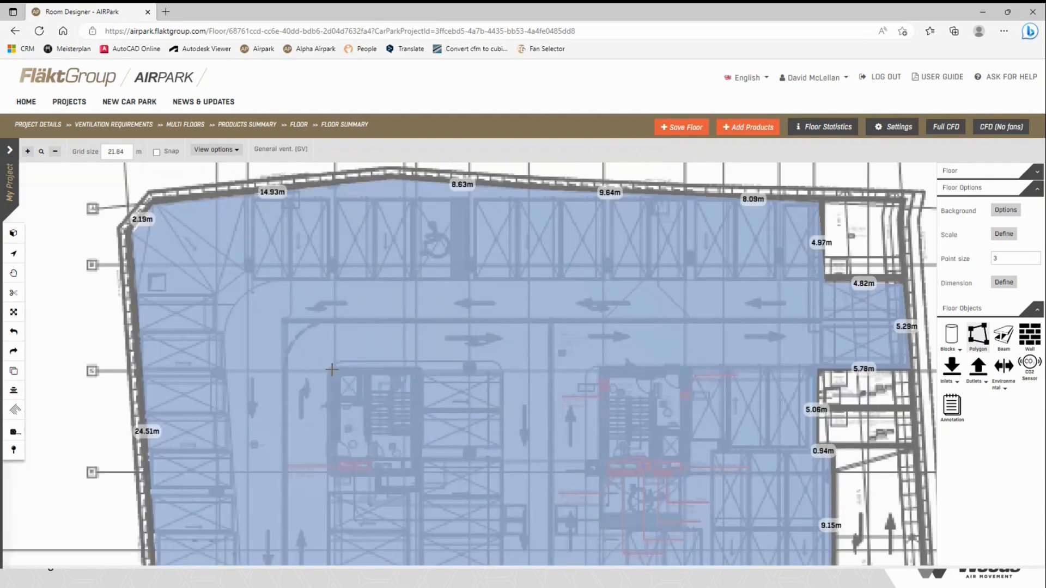
click(332, 370)
click(420, 368)
middle_drag(420, 457, 448, 359)
click(451, 392)
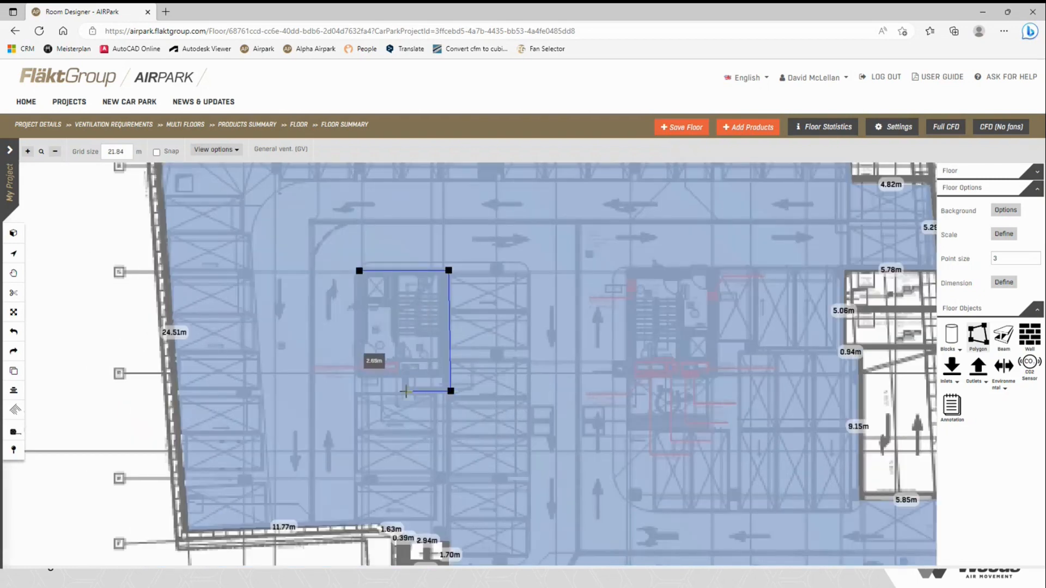
click(406, 392)
click(406, 372)
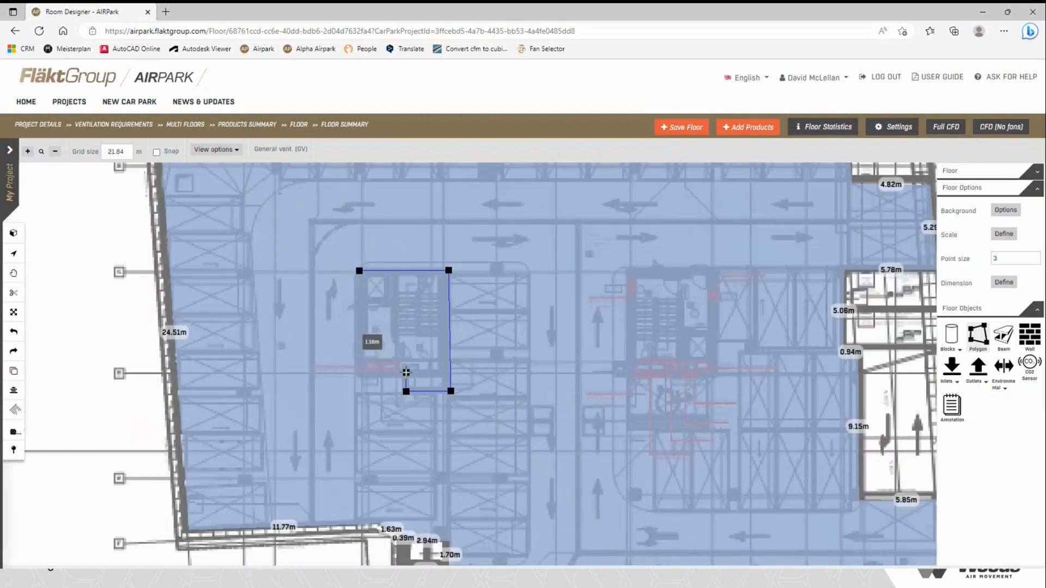
click(362, 371)
click(359, 271)
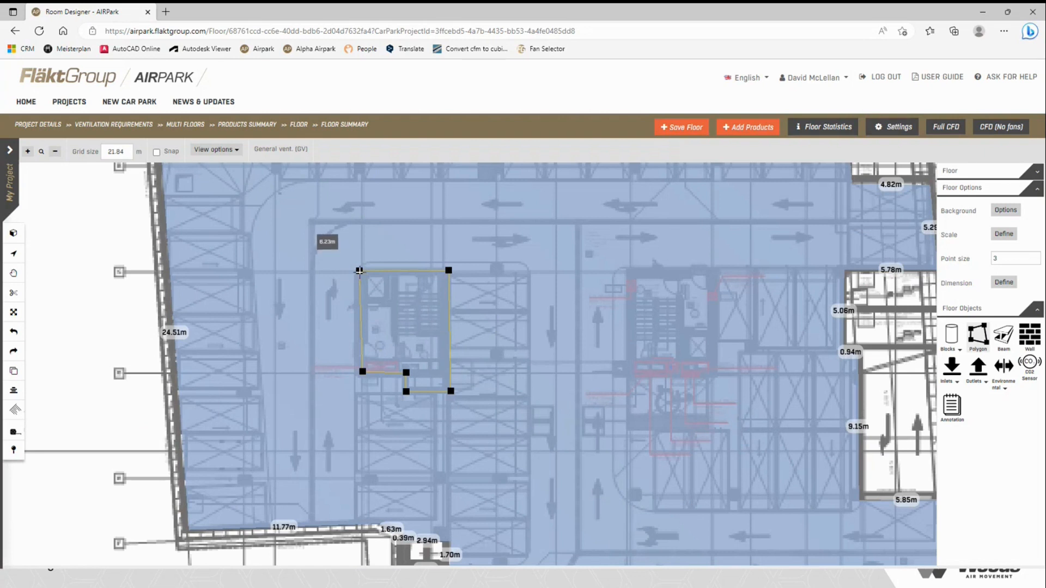
click(360, 271)
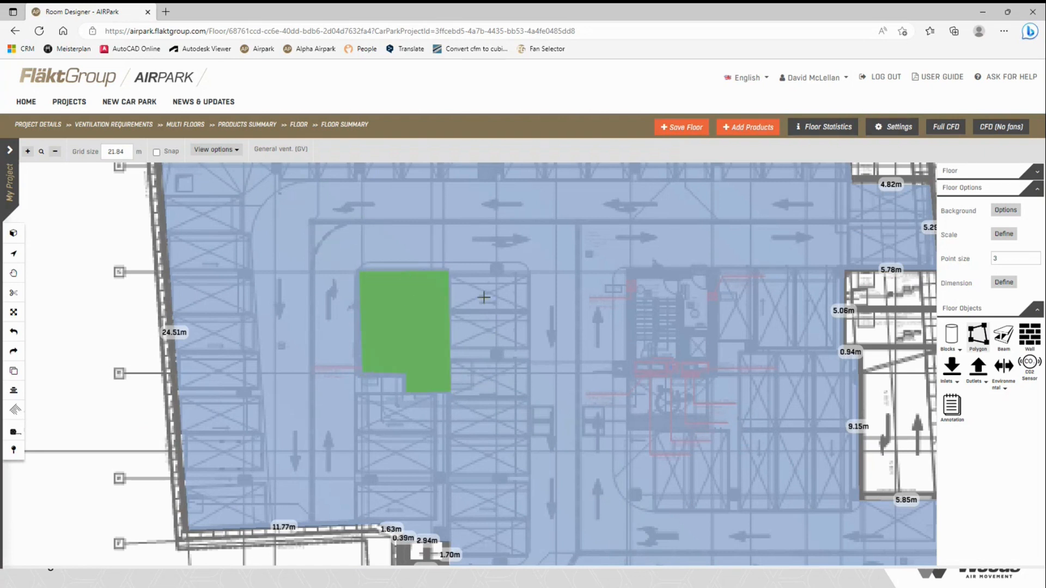
- Draw a straight horizontal wall about 9 m long across the parking bays below the polygon block
scroll(702, 393, down, 3)
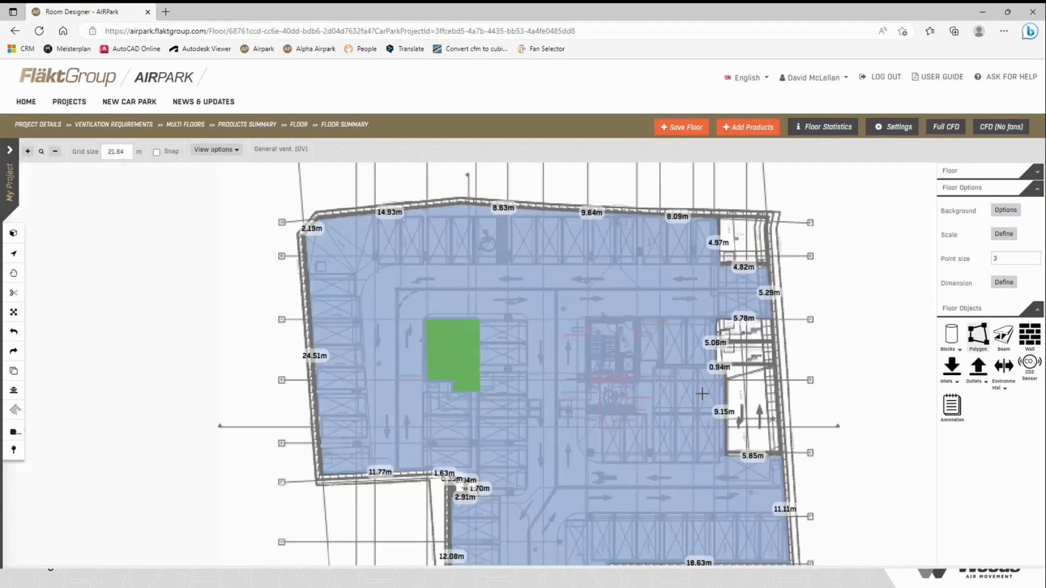
click(1034, 342)
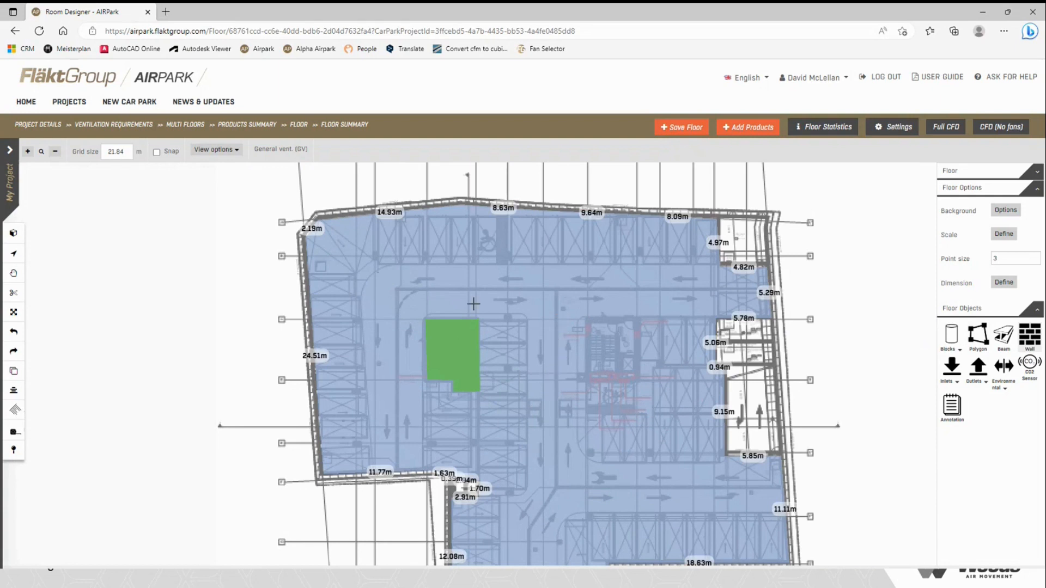
scroll(449, 441, up, 1)
click(378, 419)
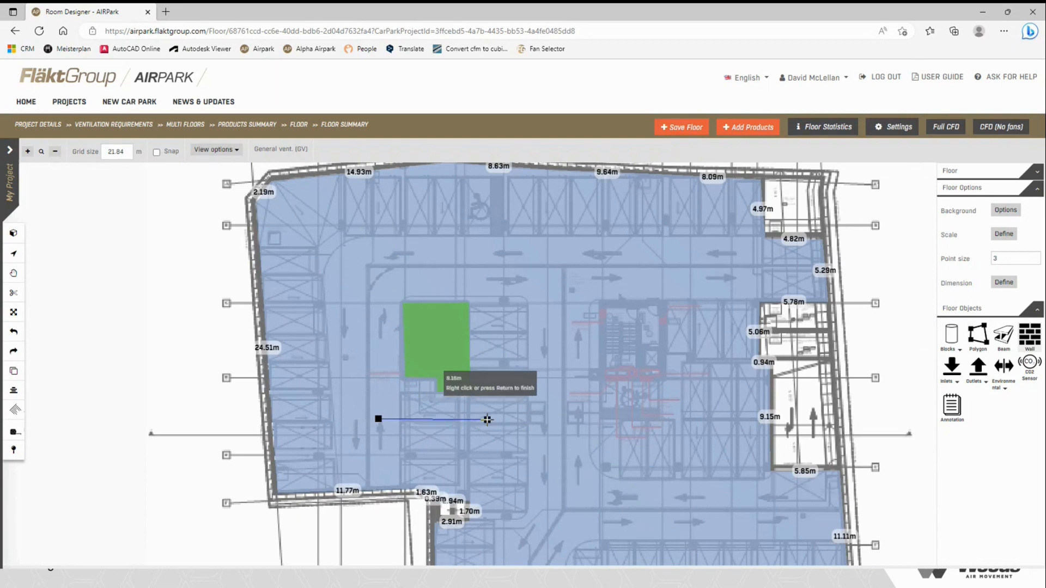
right_click(488, 420)
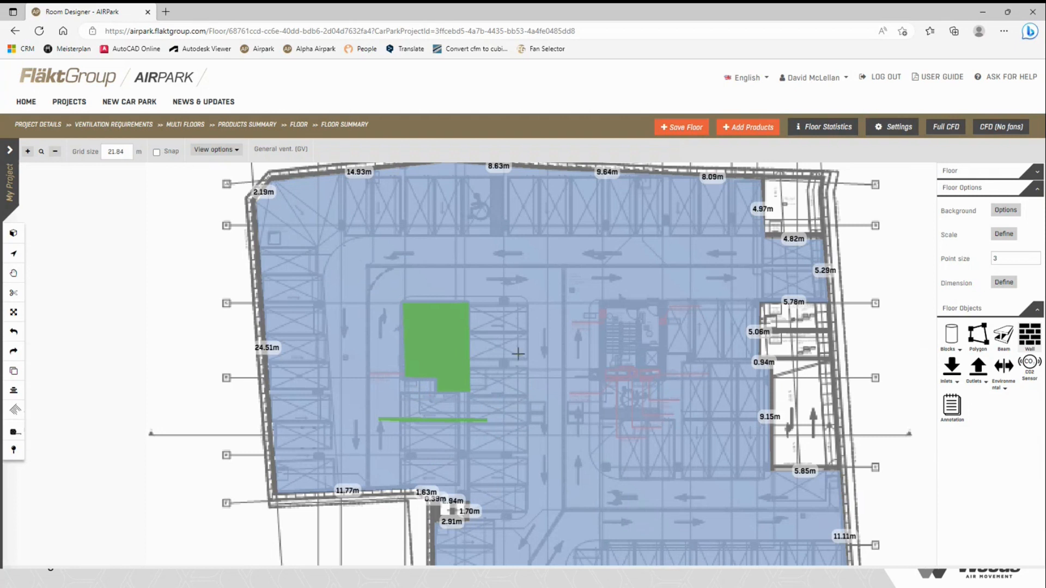
- Draw a multi-segment zigzag wall from the bays near the top boundary down to the bays beyond the right stair core
click(445, 210)
click(501, 289)
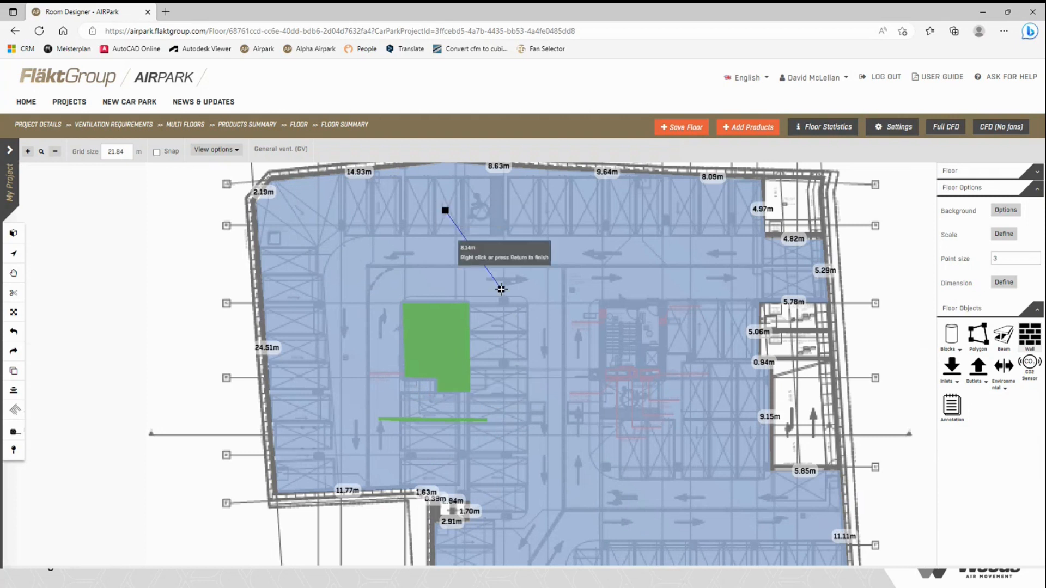
click(552, 243)
click(623, 268)
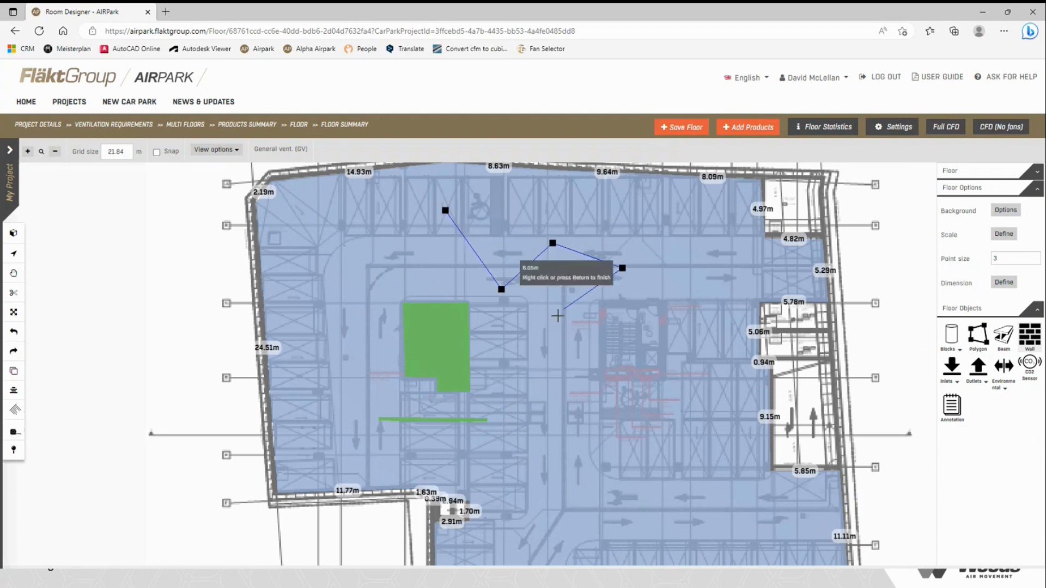
click(552, 322)
click(602, 370)
click(692, 341)
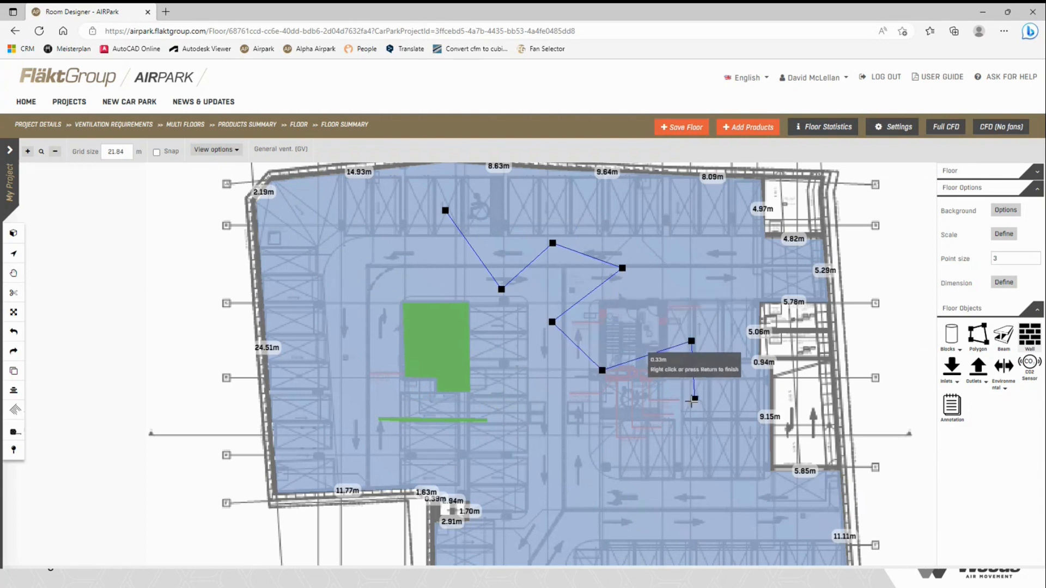
right_click(694, 399)
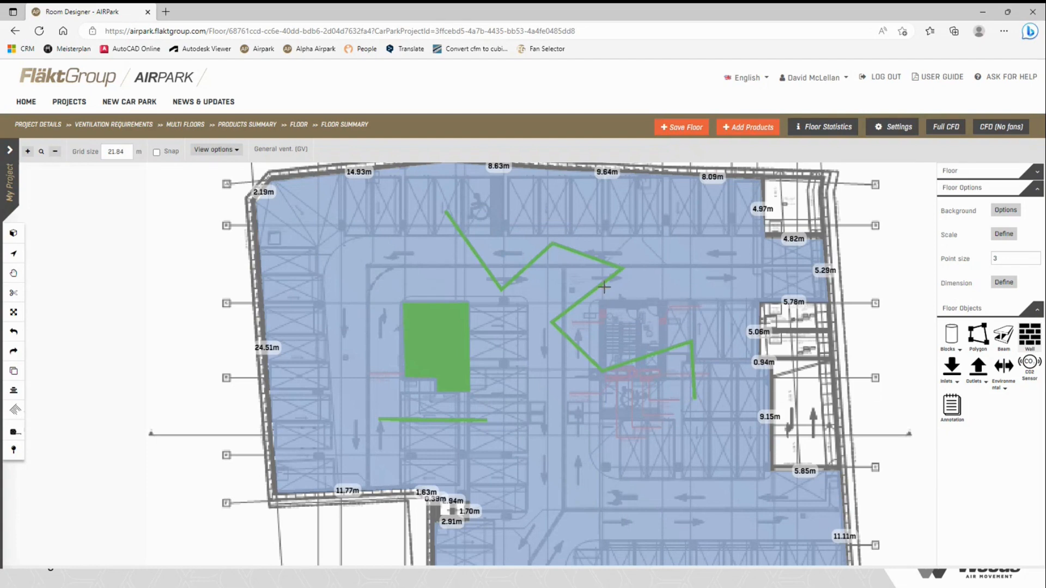
- Undo the zigzag wall and delete the straight wall below the polygon block
key(ctrl+z)
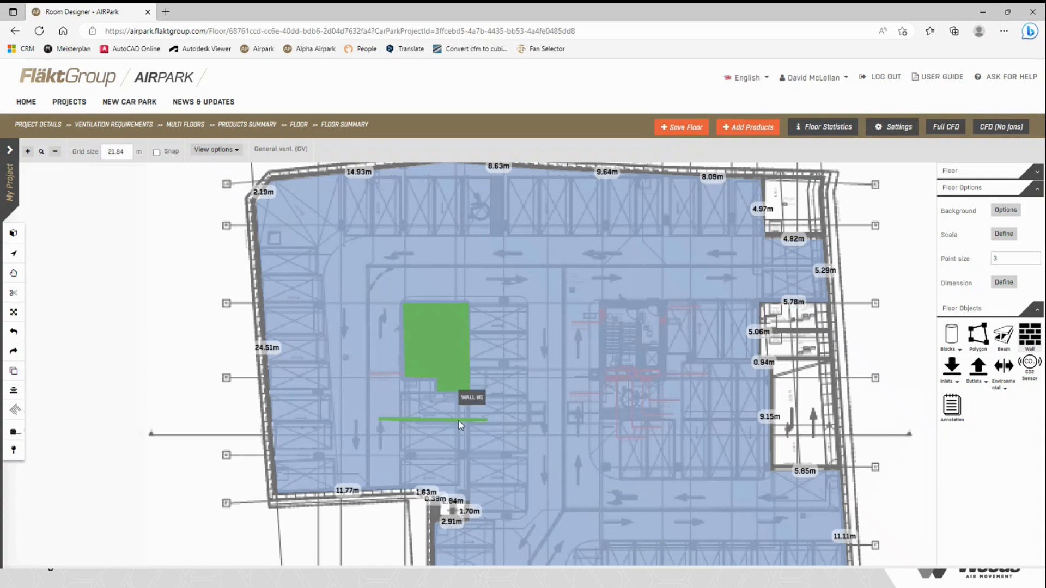
click(459, 421)
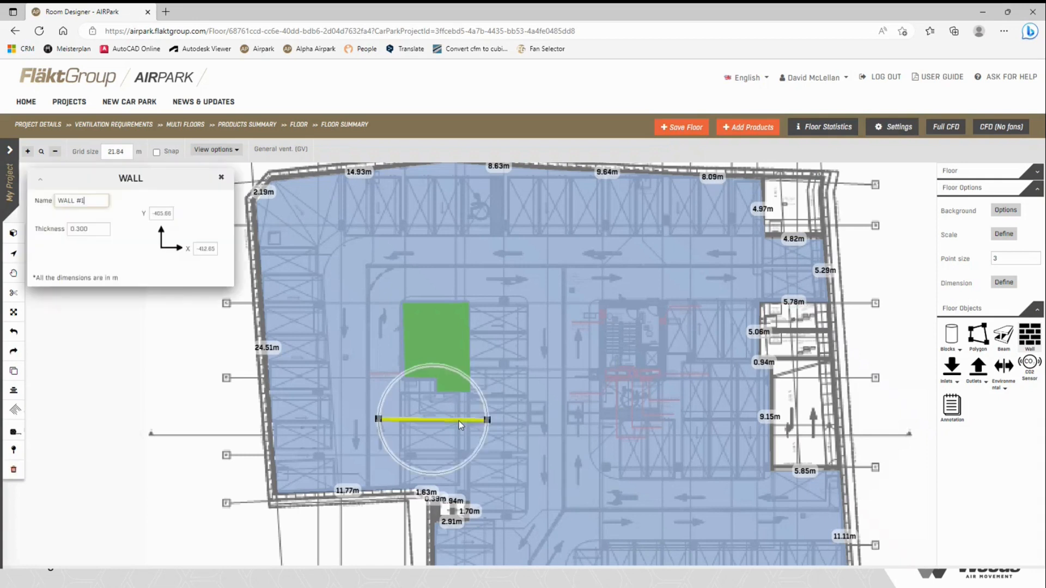
right_click(459, 421)
click(502, 509)
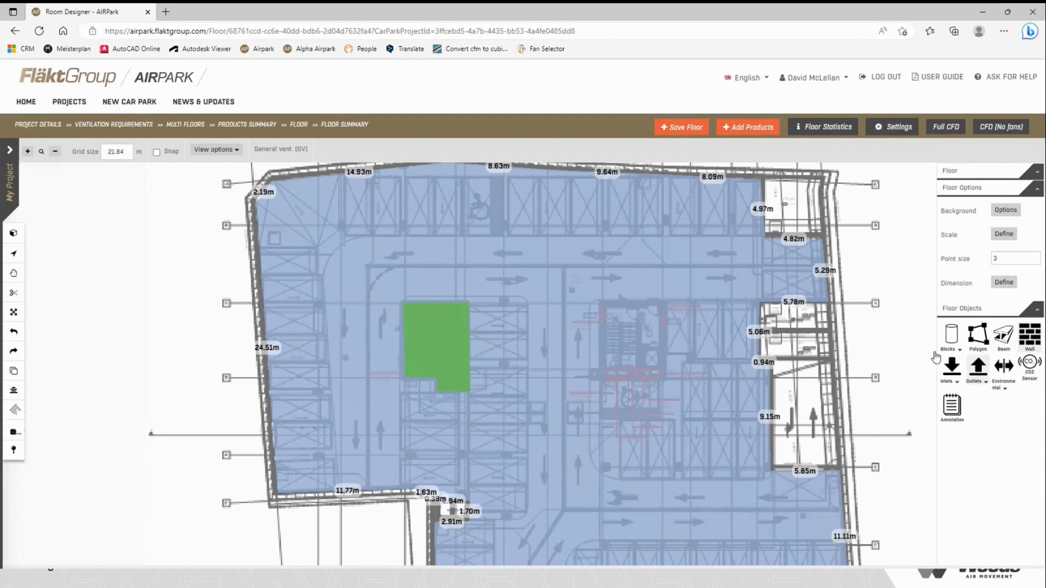
- Place a wall inlet on the 11.77 m boundary wall at the lower left of the floor
click(954, 370)
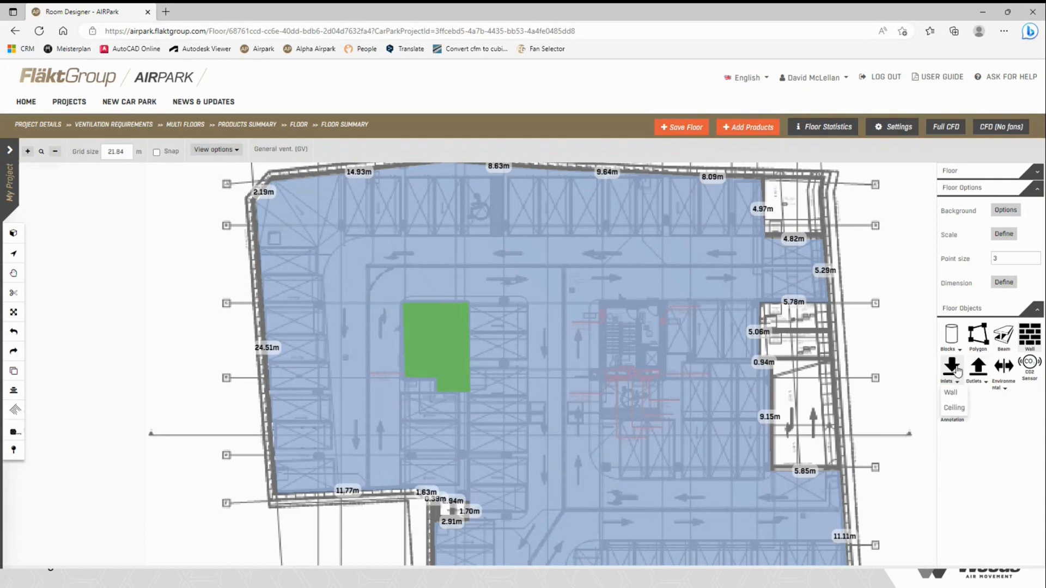
click(951, 395)
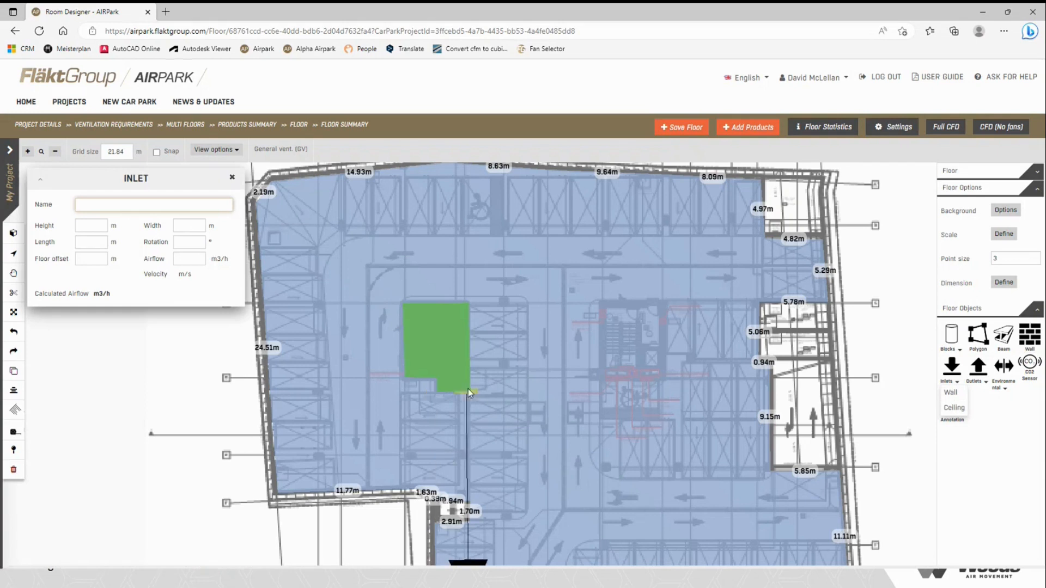
click(366, 511)
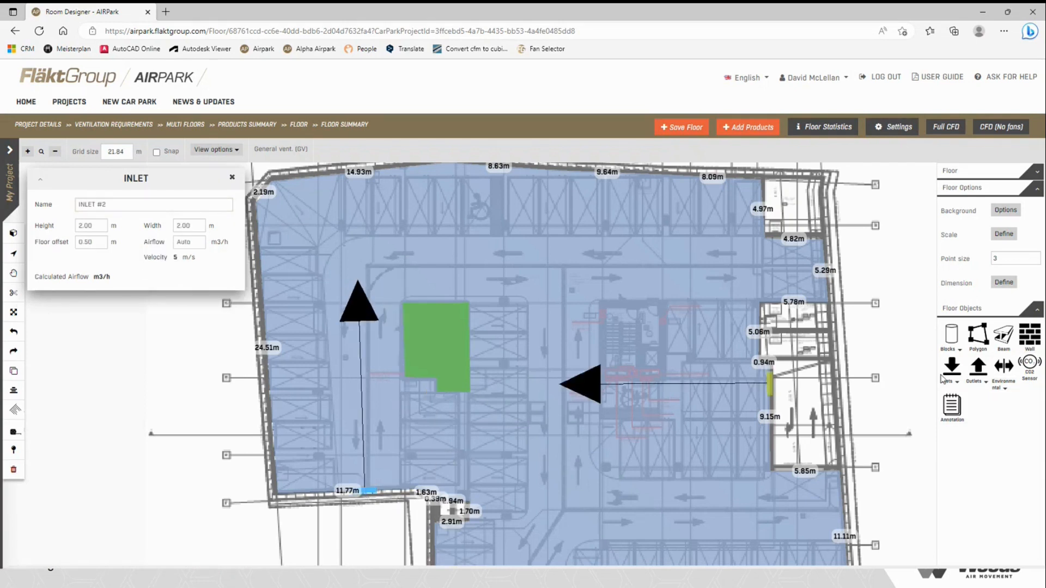
- Place a ceiling inlet in the upper driving lane between the two stair cores and rotate it at an angle to the lane
click(954, 407)
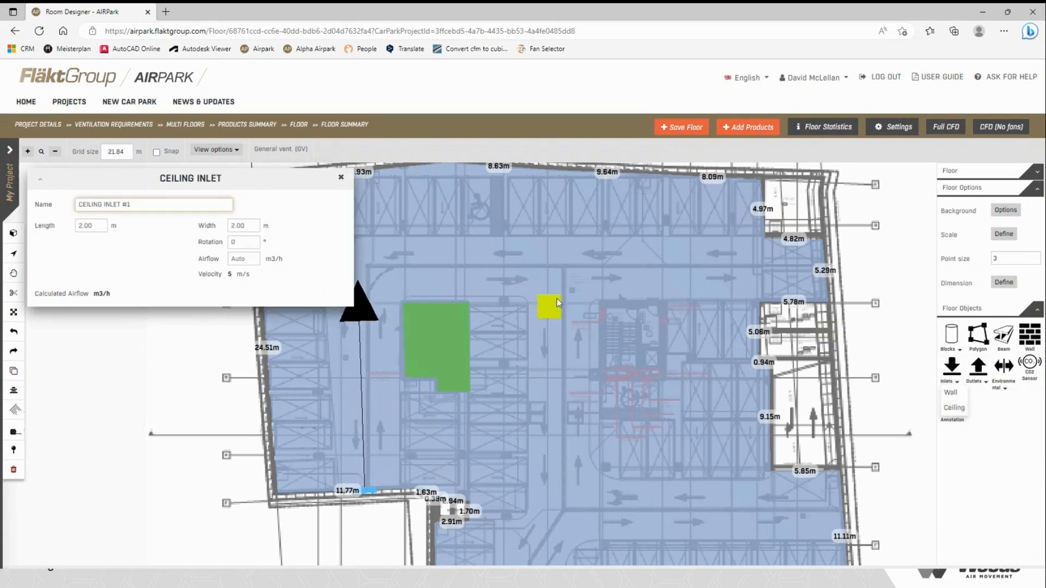
click(547, 278)
click(342, 178)
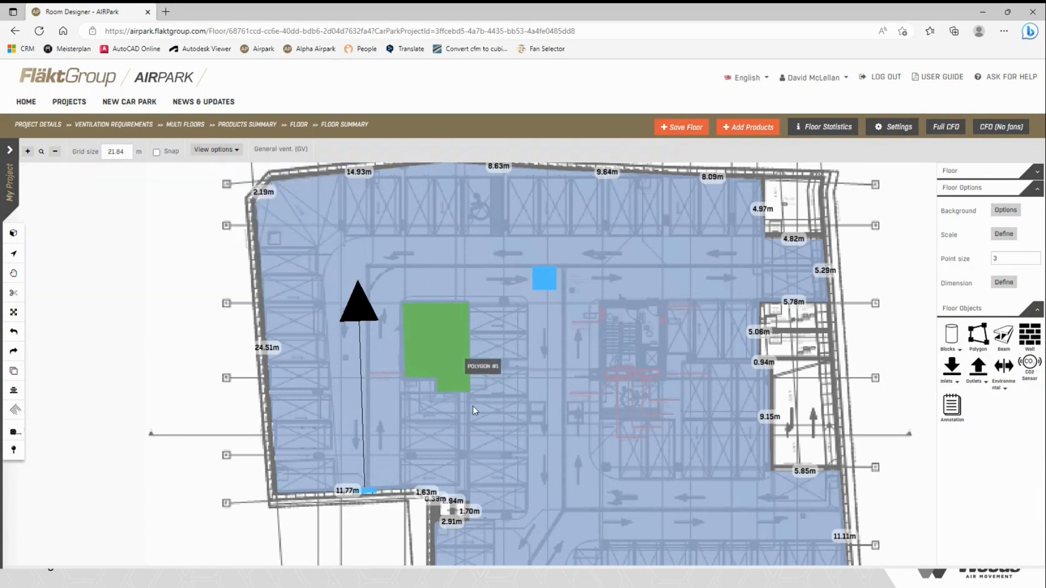
click(541, 281)
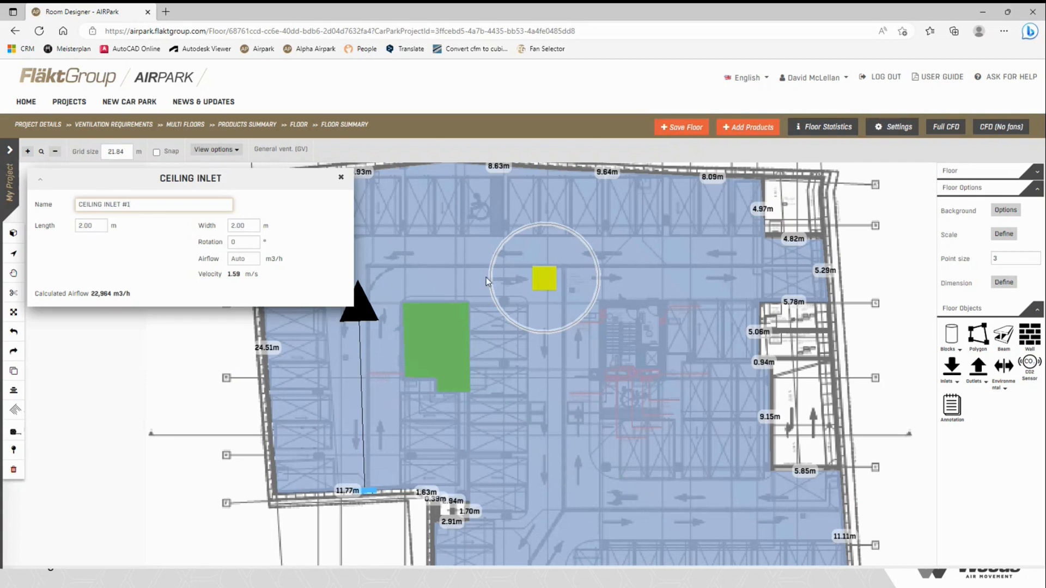
click(531, 280)
drag(491, 273, 553, 354)
- Set the airflow of the wall inlet on the 11.77 m boundary wall to 6600 m3/h
click(371, 492)
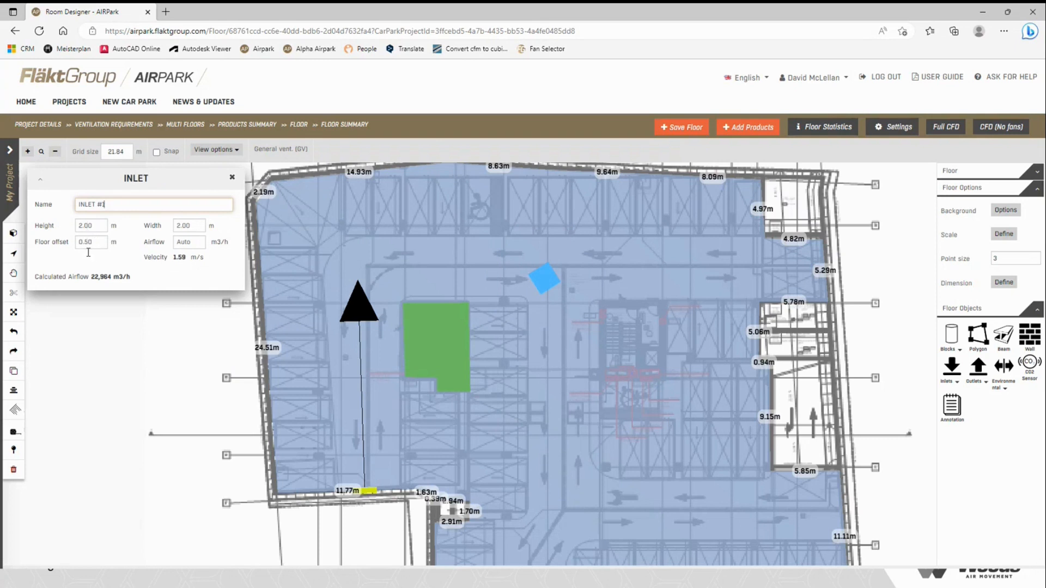
double_click(205, 242)
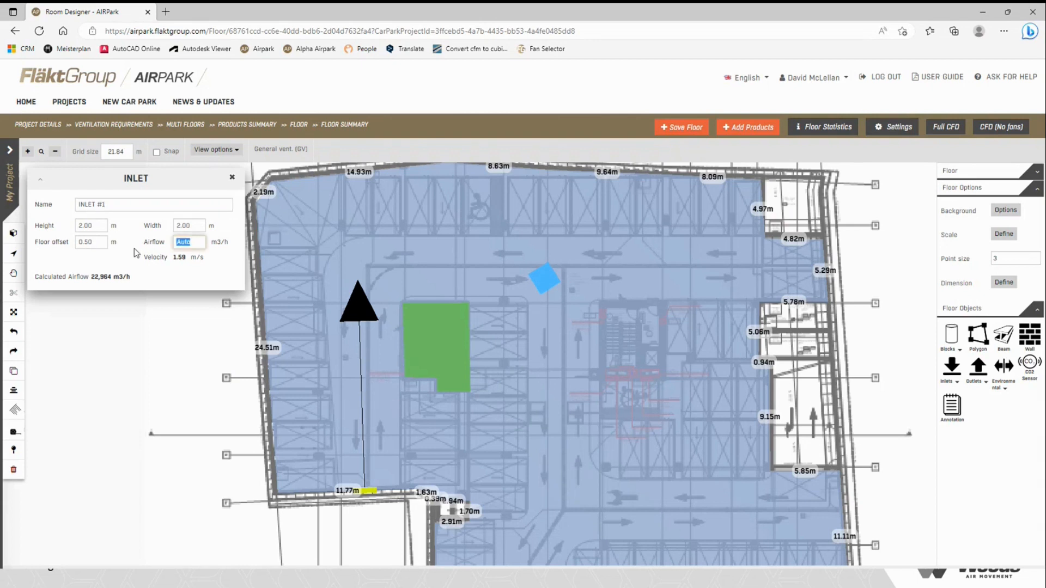
key(BackSpace)
text(6)
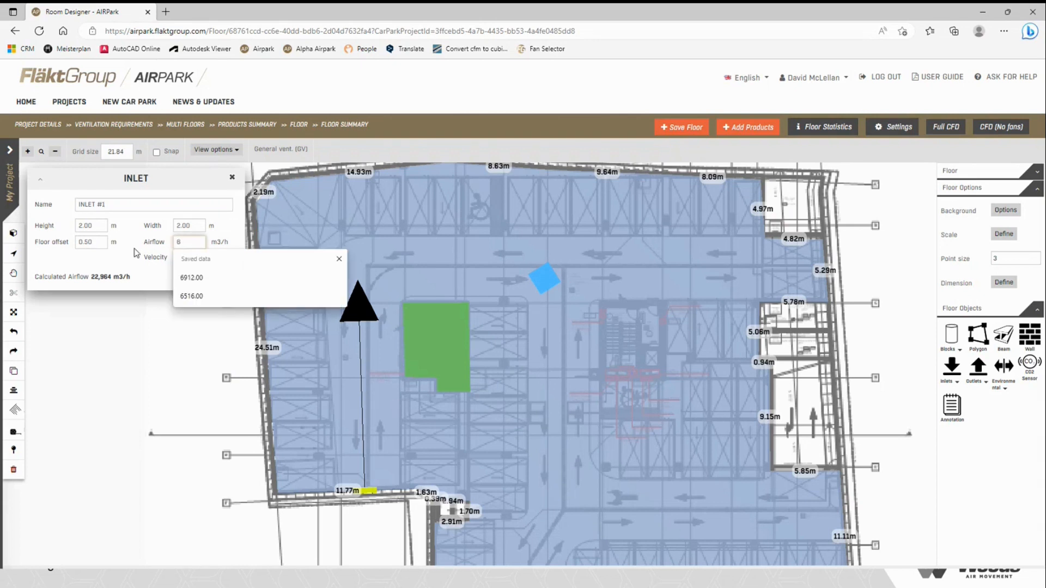
text(600)
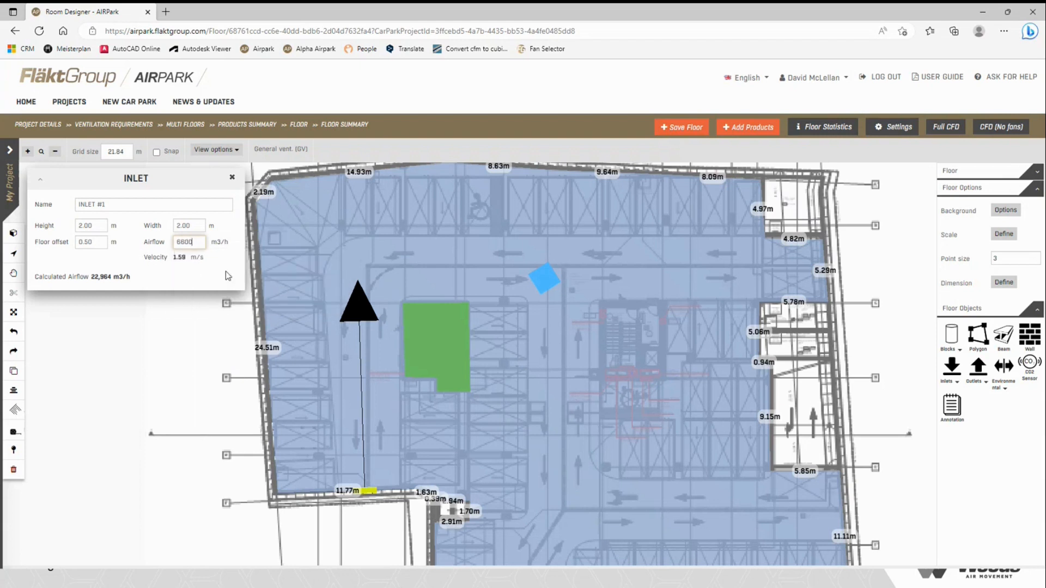
- Delete the wall inlet on the 11.77 m wall and the rotated ceiling inlet in the upper driving lane
right_click(376, 493)
click(407, 477)
click(538, 270)
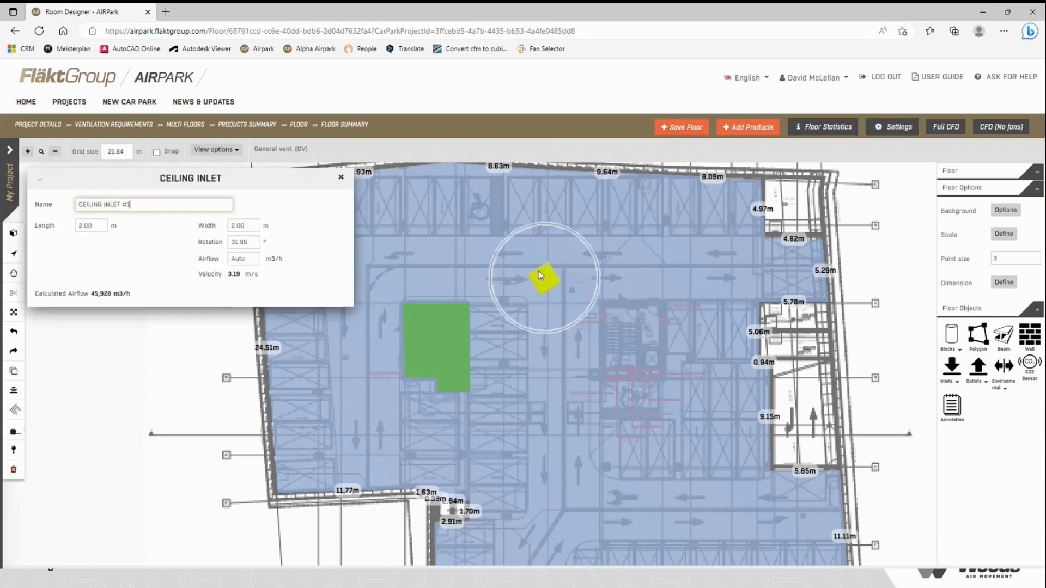
right_click(539, 271)
click(575, 357)
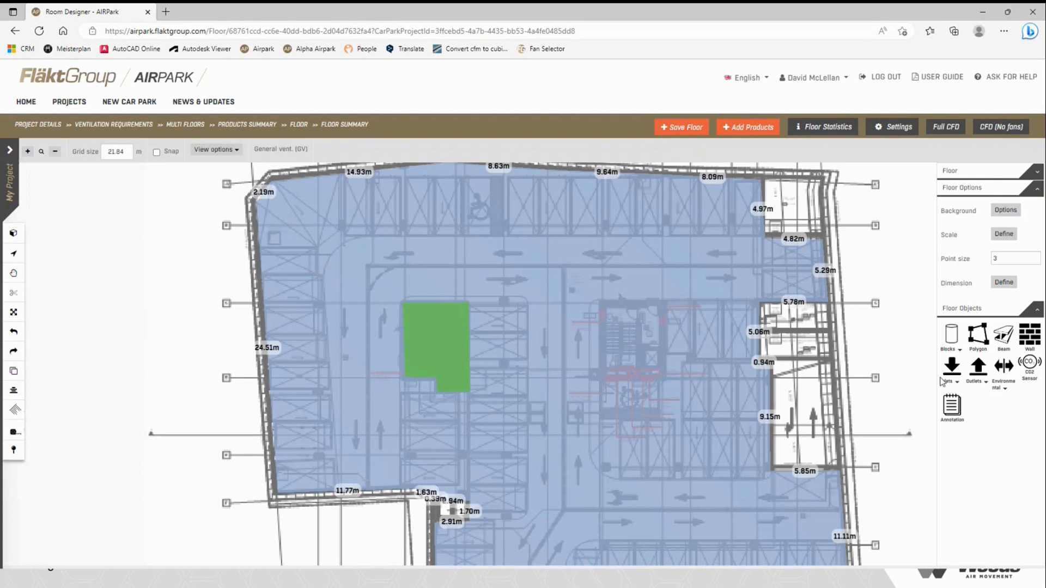
- Place two wall outlets on the polygon block, one on its right side and one on its short lower edge
click(988, 376)
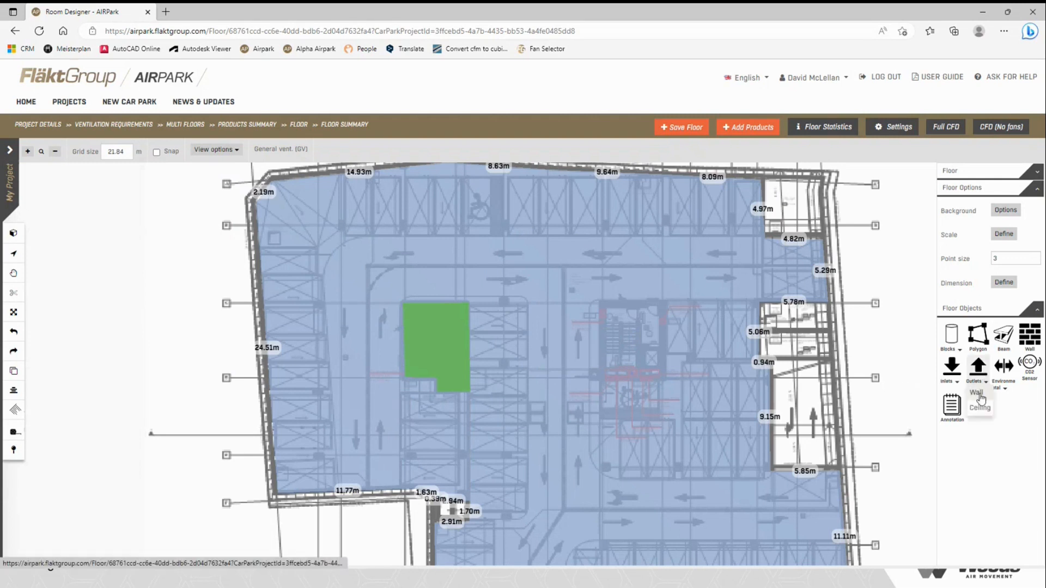
click(977, 393)
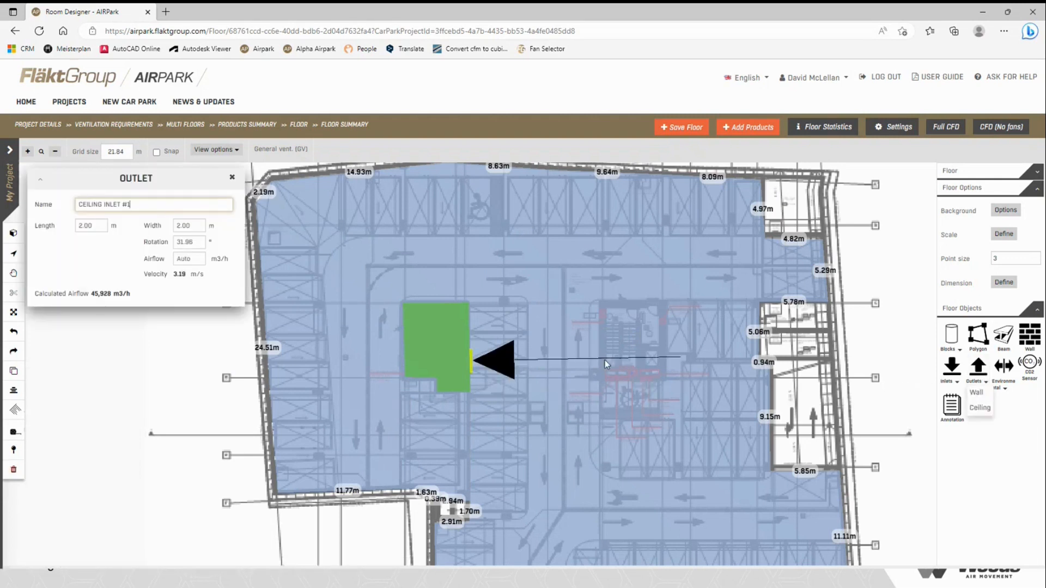
click(519, 350)
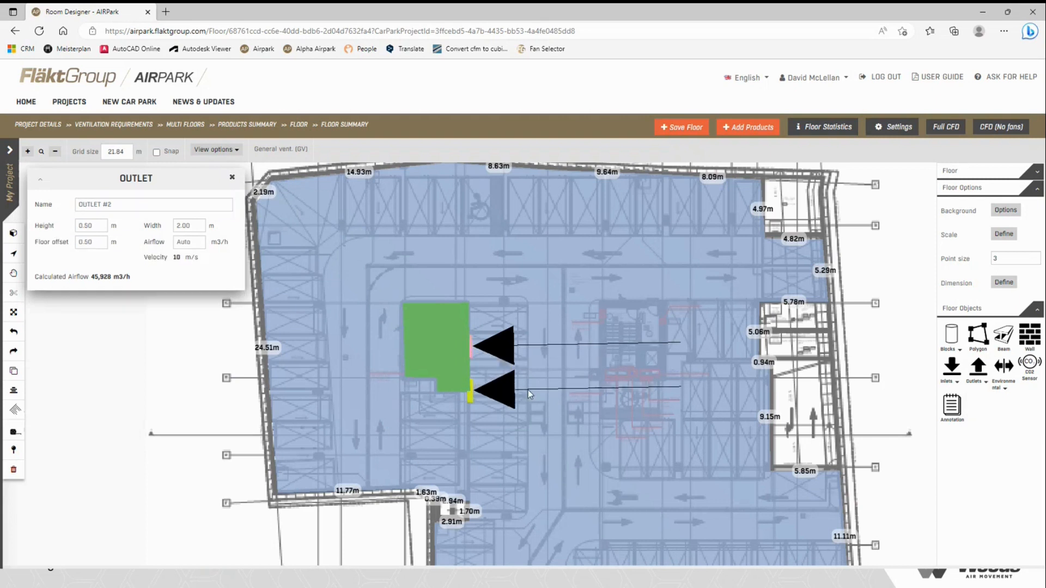
click(456, 392)
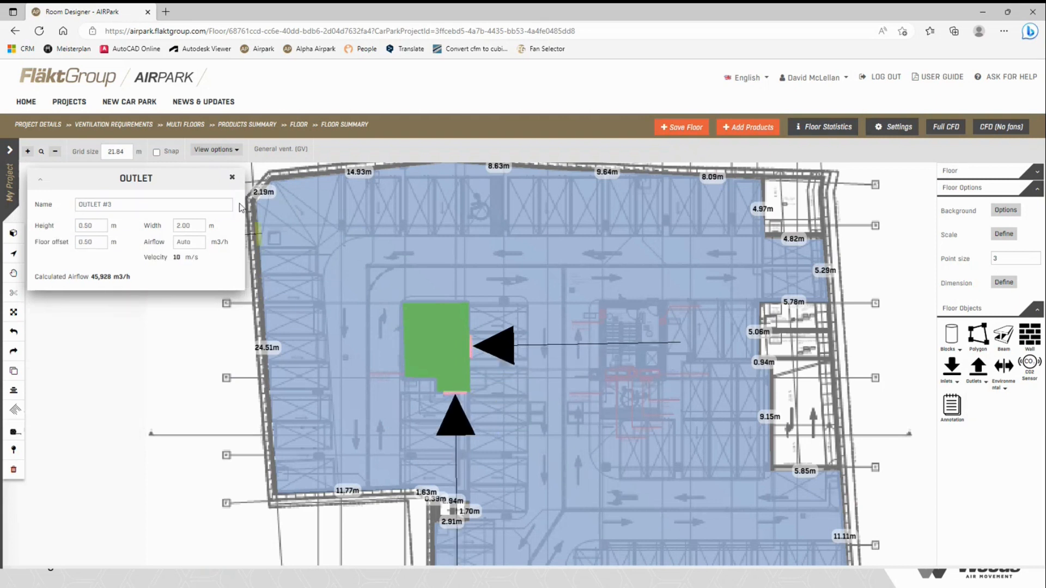
click(232, 177)
- Place a ceiling outlet in the upper driving lane, above and to the right of the polygon block
click(978, 369)
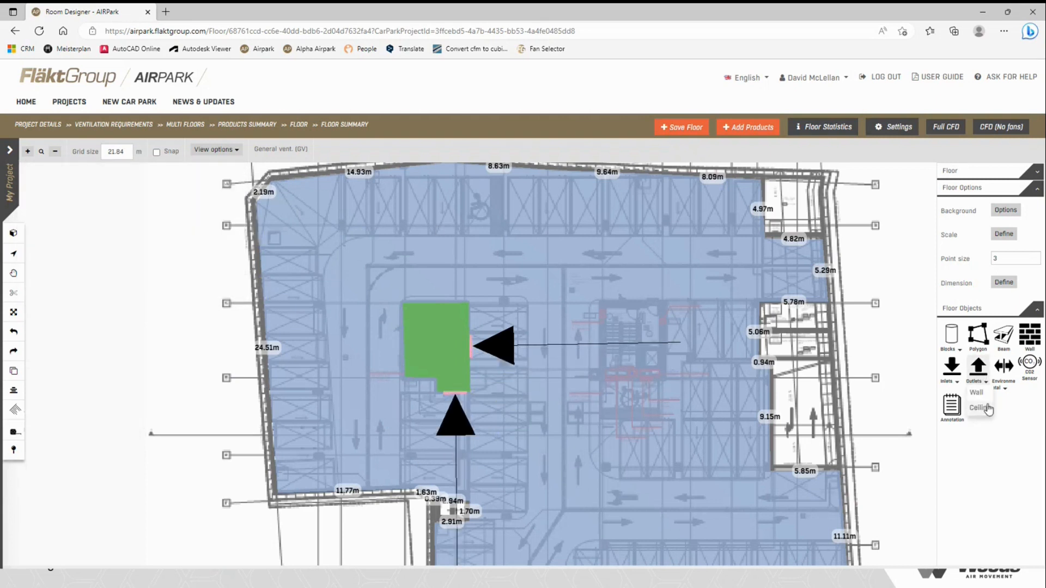
click(980, 408)
click(550, 256)
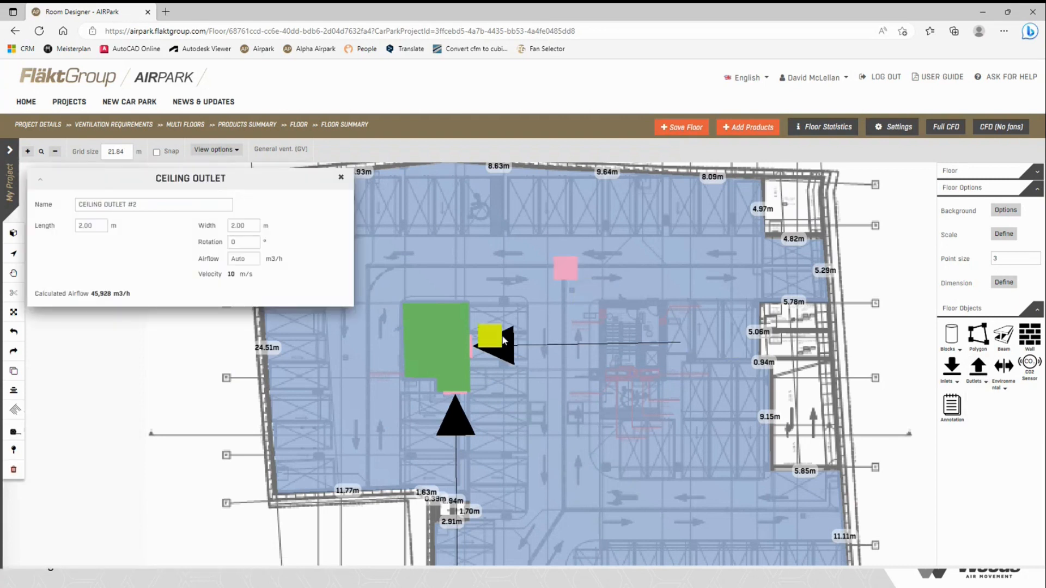
click(342, 178)
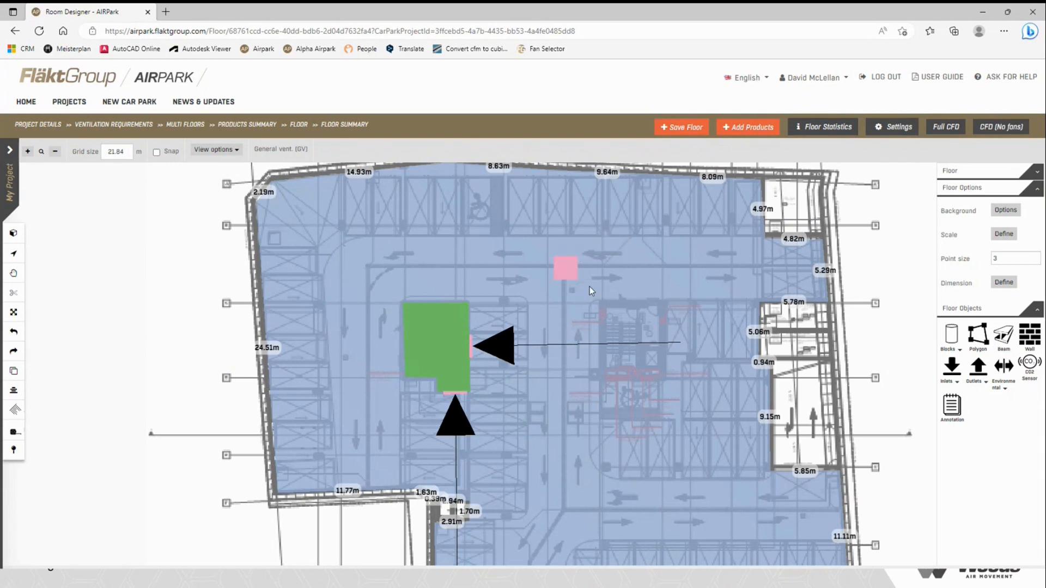
- Delete the ceiling outlet from the upper driving lane
click(570, 266)
right_click(570, 266)
click(604, 352)
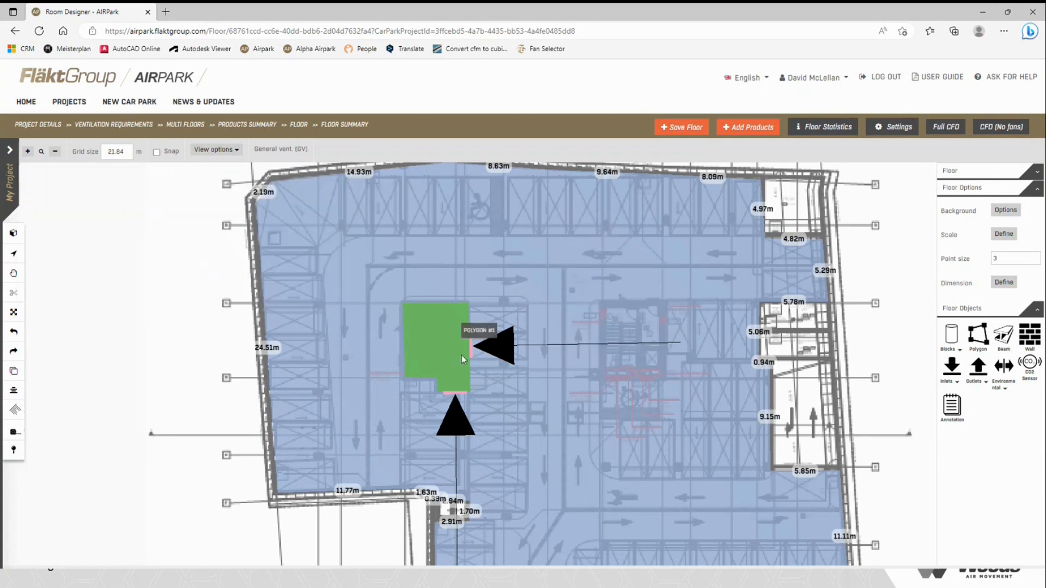
- Delete the two wall outlets from the lower edge and right side of the polygon block
click(471, 348)
click(473, 349)
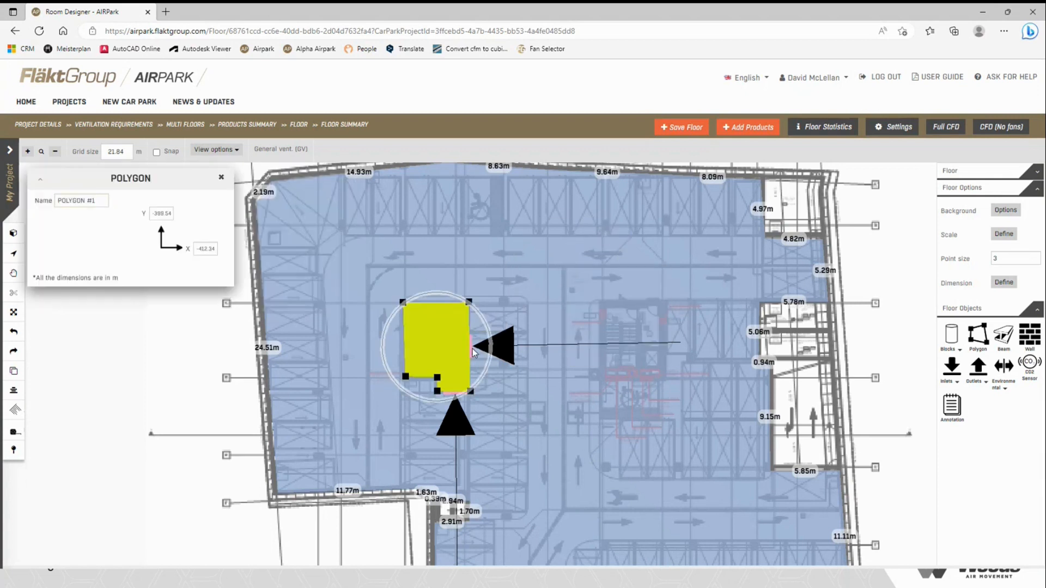
scroll(472, 357, up, 4)
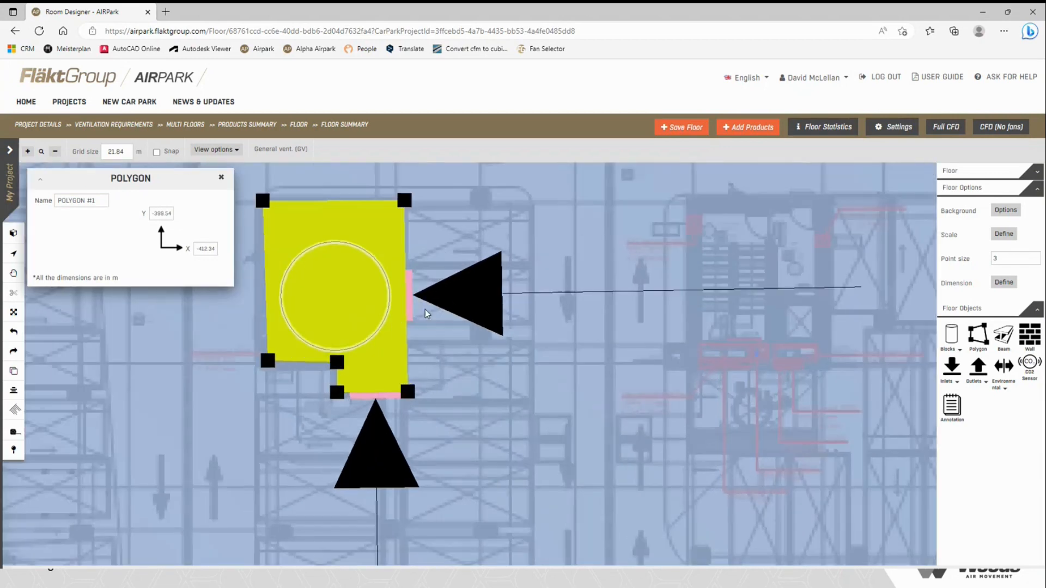
click(381, 402)
click(384, 396)
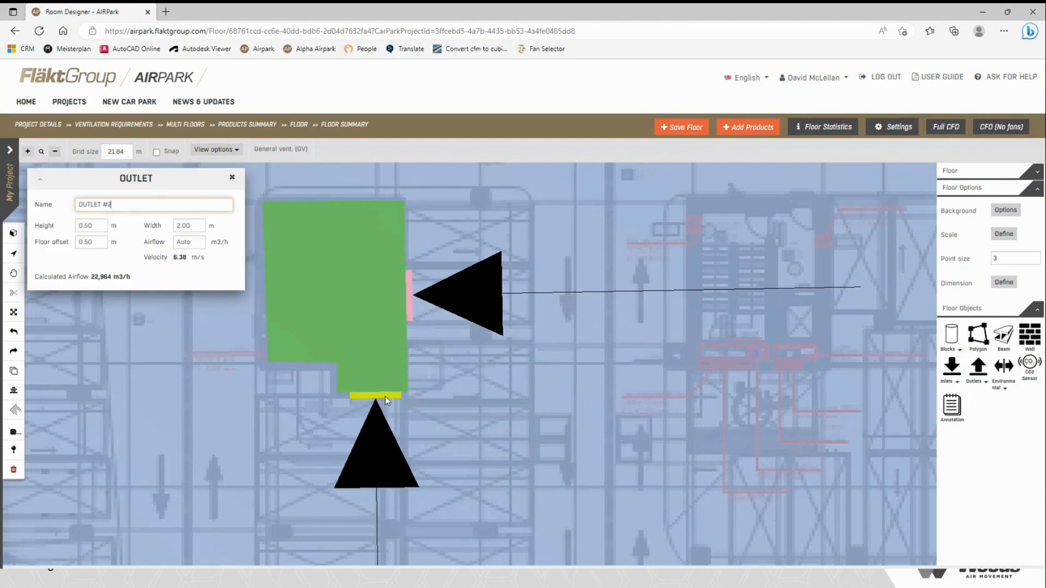
right_click(385, 397)
click(429, 483)
click(410, 317)
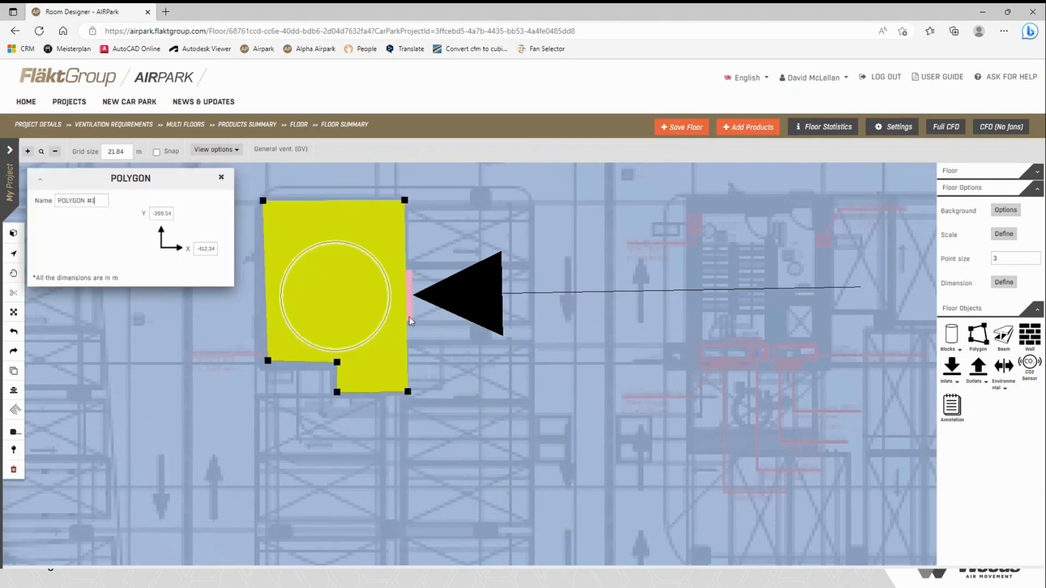
click(412, 316)
right_click(412, 315)
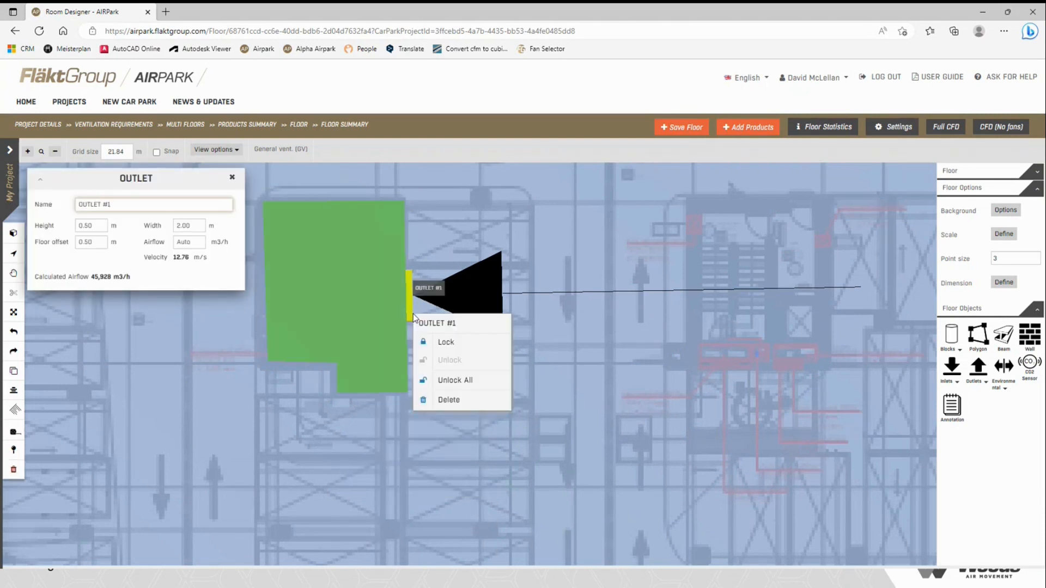
click(433, 398)
- Place a 2.000 m by 2.000 m ceiling environmental opening in the upper driving lane
click(1017, 369)
scroll(708, 322, down, 5)
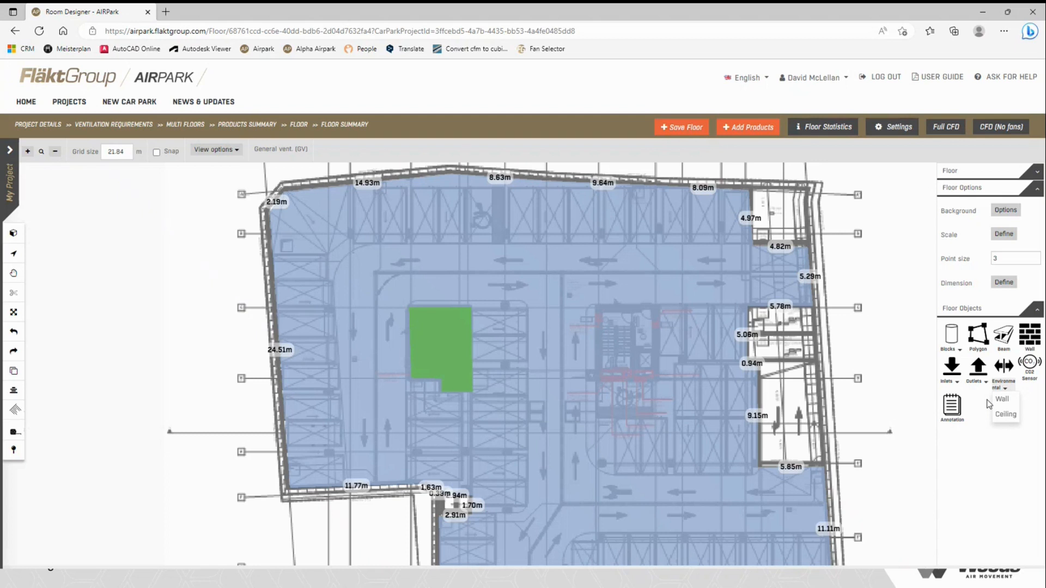
click(1006, 414)
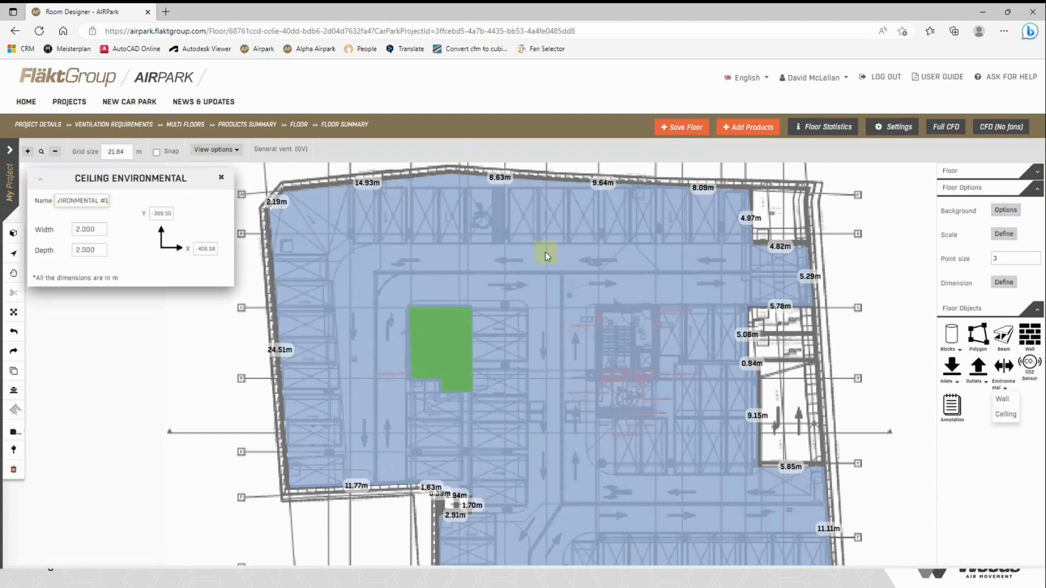
click(577, 263)
click(222, 178)
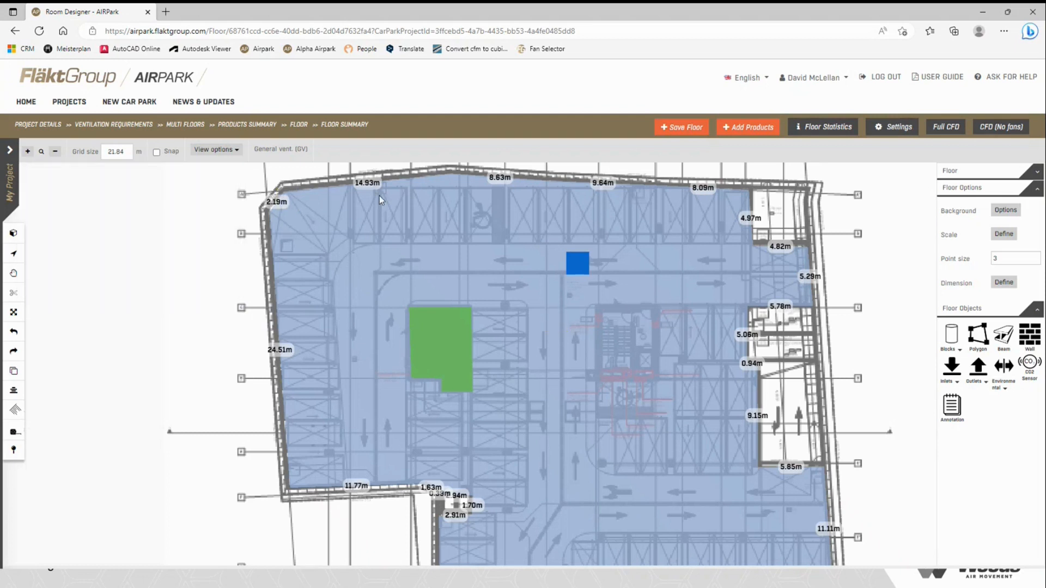
- Place a 2.000 m by 2.000 m wall environmental opening on the 5.85 m wall
click(1003, 372)
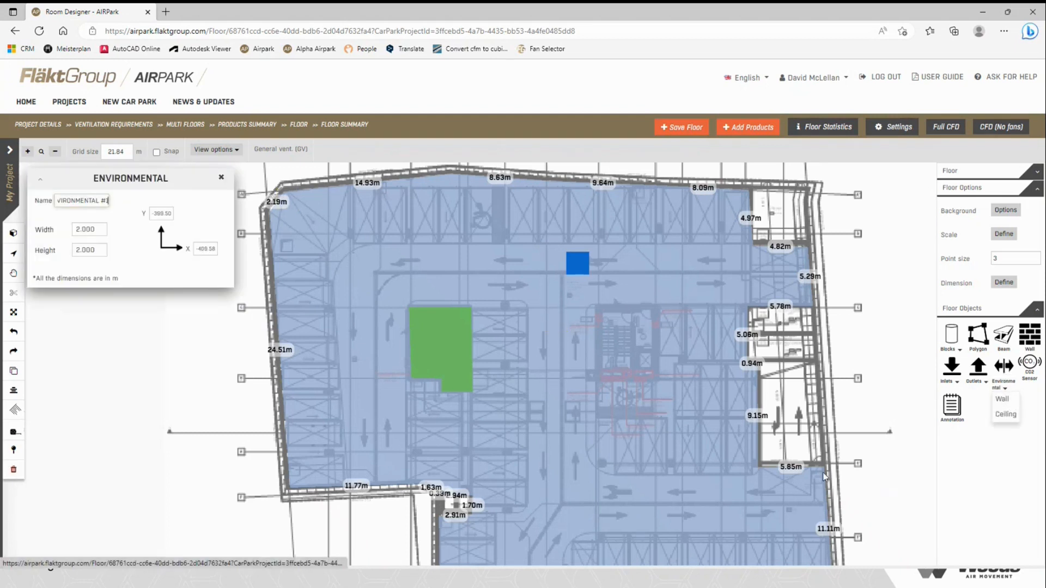
click(796, 471)
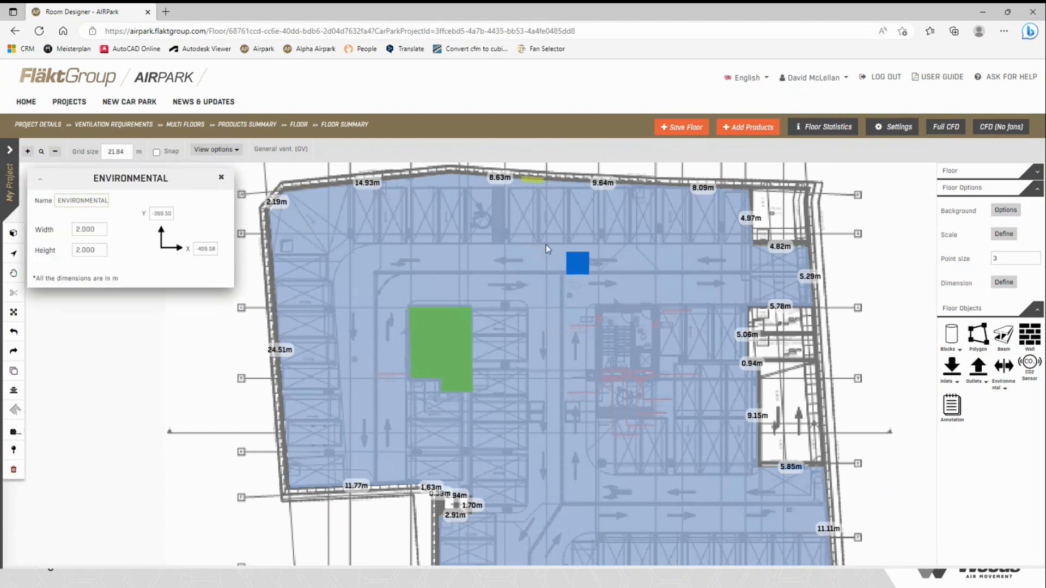
click(221, 177)
- Rotate the ceiling environmental opening slightly, and select the wall environmental opening on the 5.85 m wall
click(577, 264)
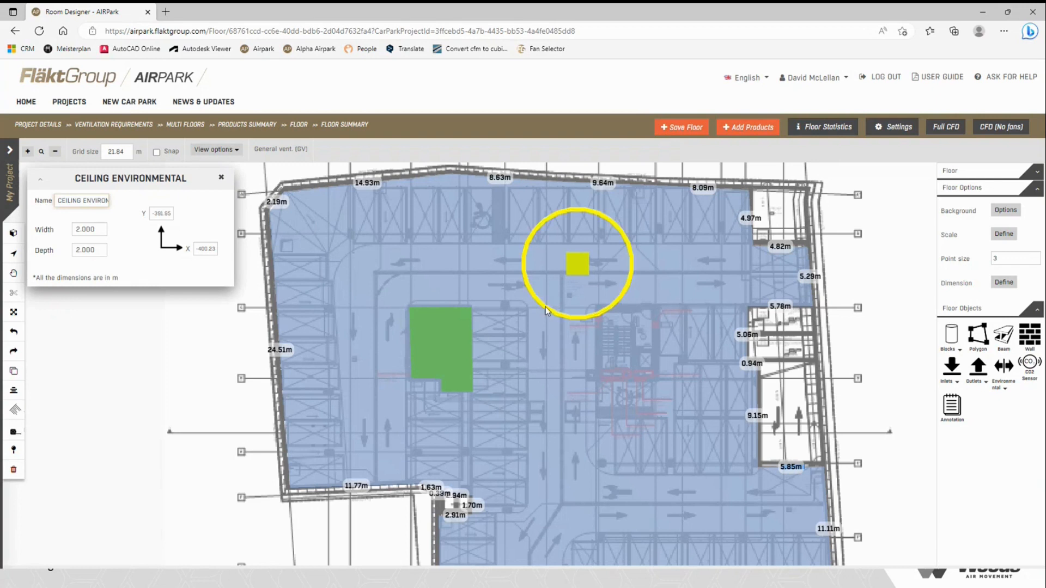
mouse_move(548, 312)
mouse_down()
mouse_move(591, 311)
mouse_move(535, 307)
mouse_up()
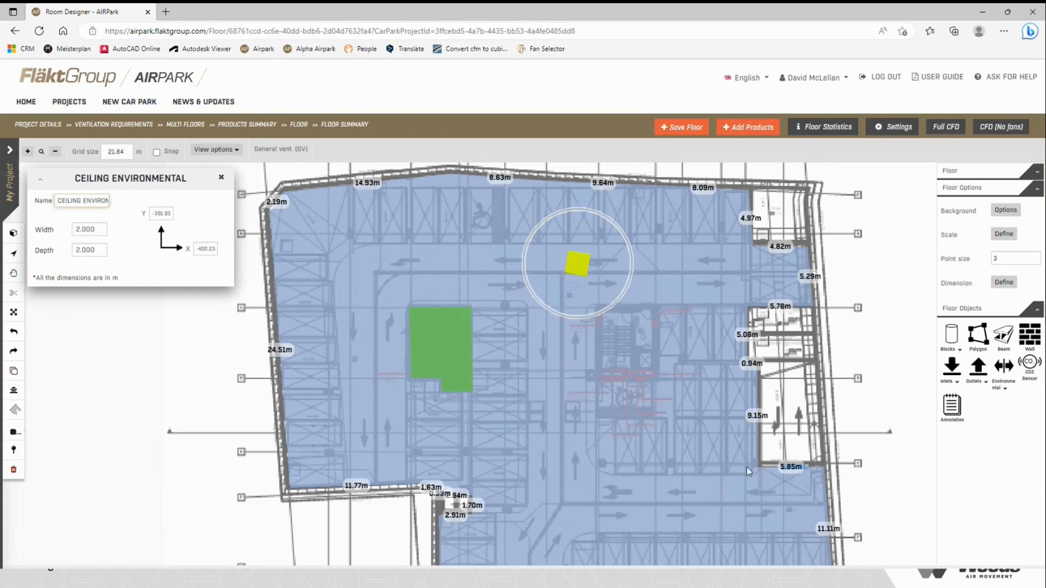
click(797, 468)
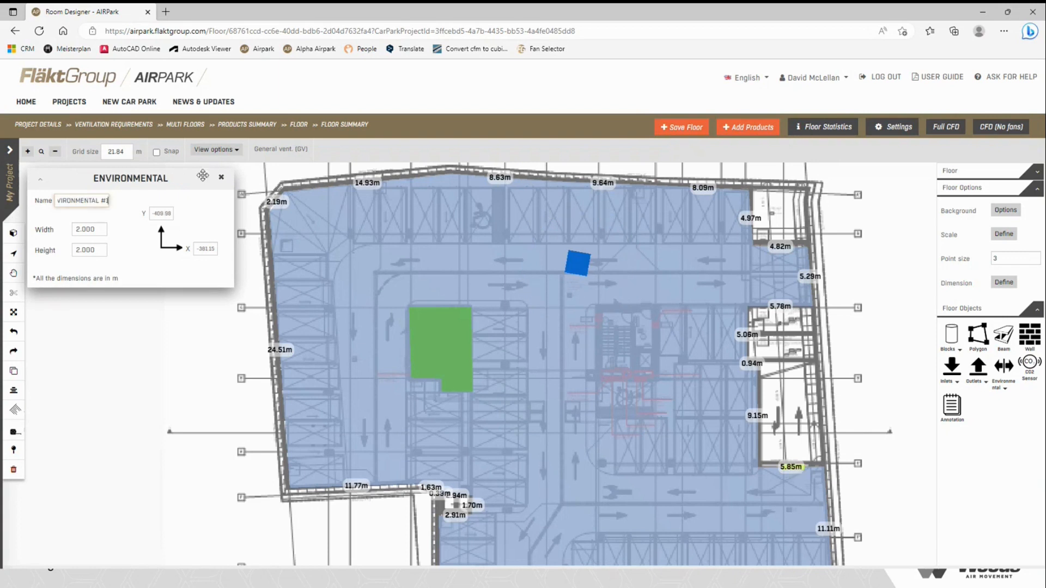
- Delete the ceiling environmental opening in the driving lane and the wall environmental opening on the 5.85 m wall
click(585, 266)
right_click(582, 269)
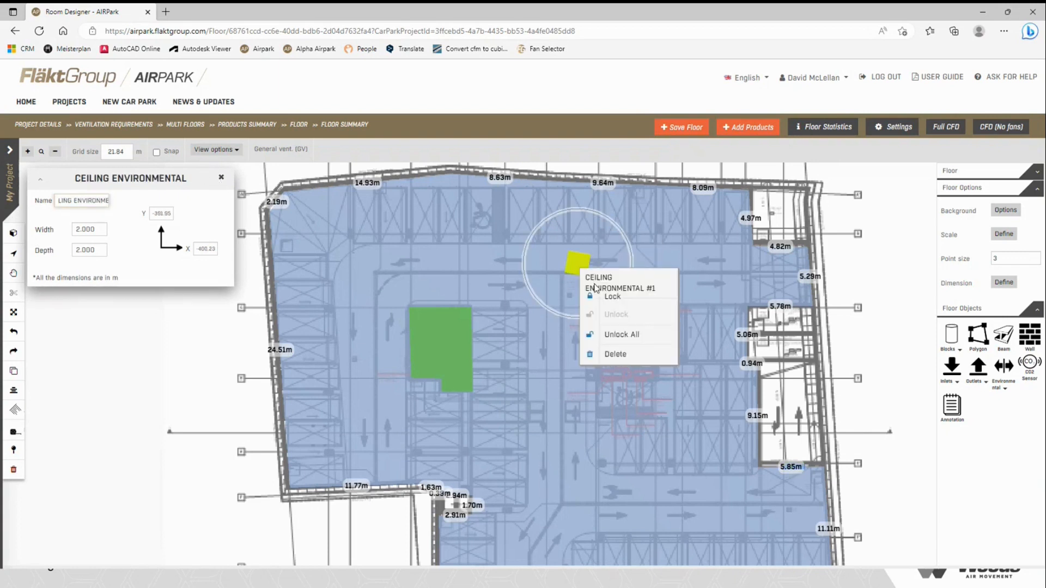
click(615, 355)
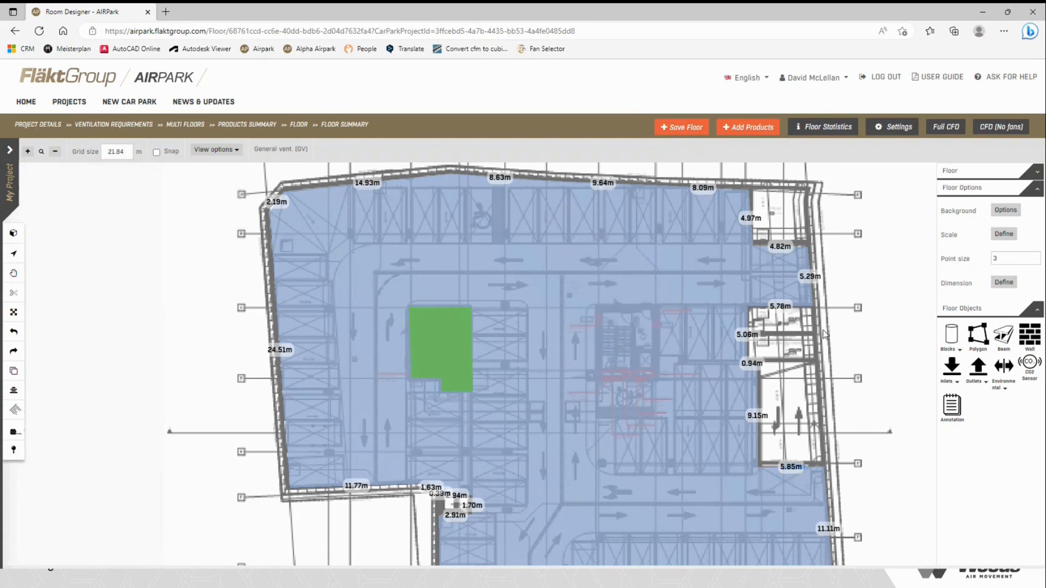
click(795, 469)
right_click(796, 469)
click(842, 552)
- Start a new pillar and set its width and depth to 0.8 m each
click(950, 335)
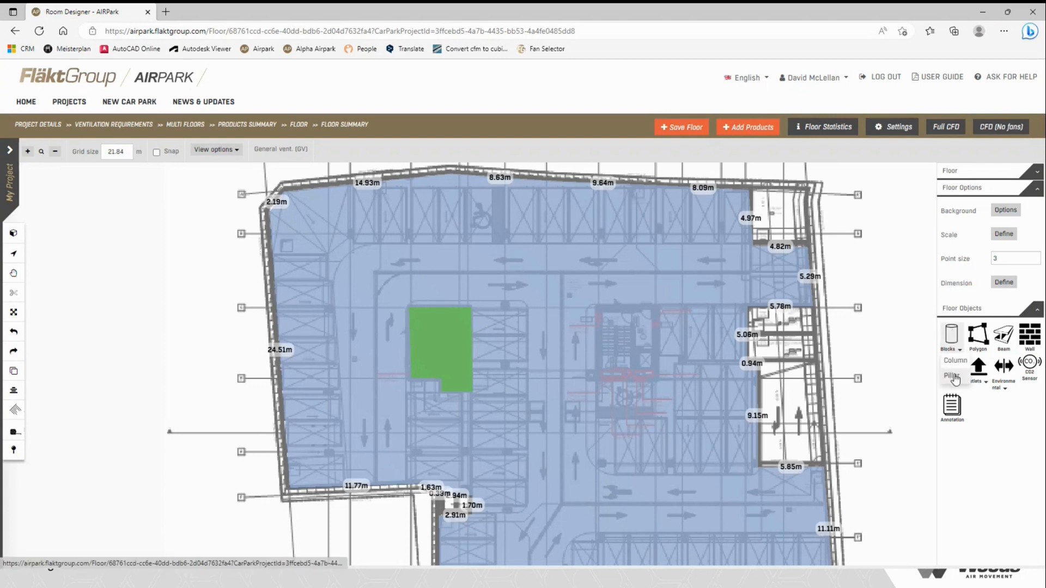
click(953, 377)
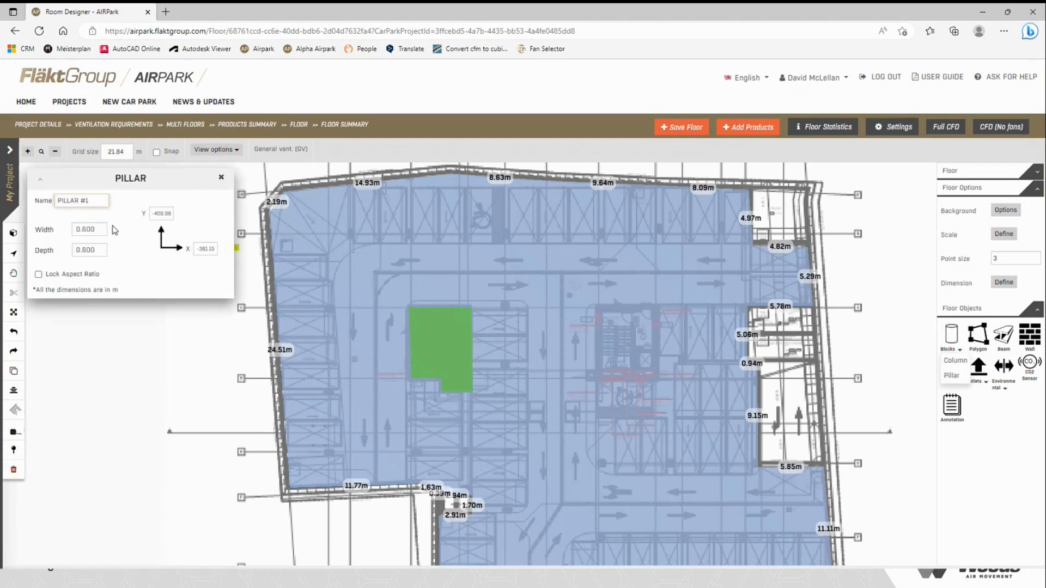
double_click(102, 229)
text(09.8)
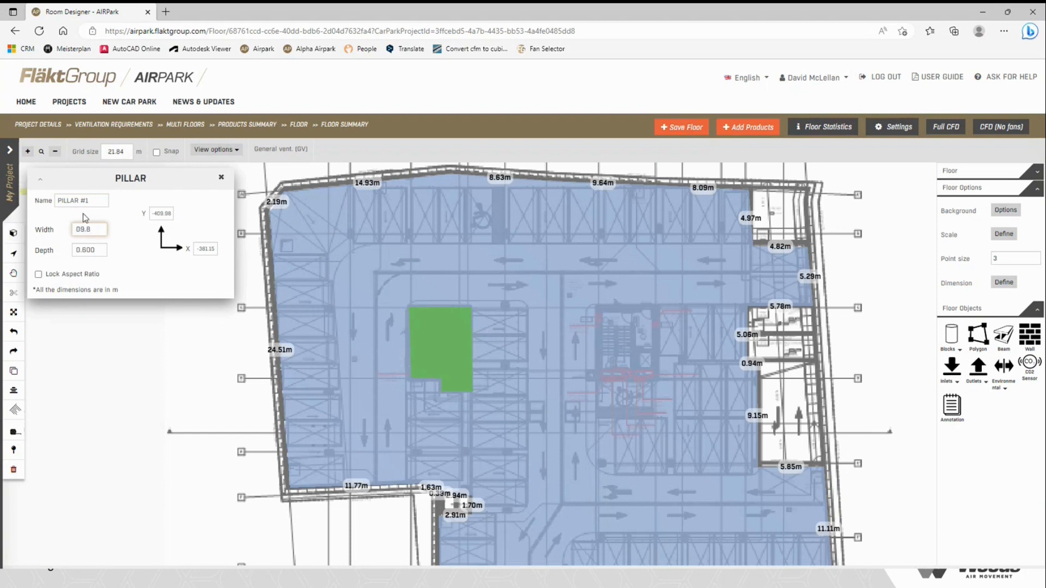
key(BackSpace)
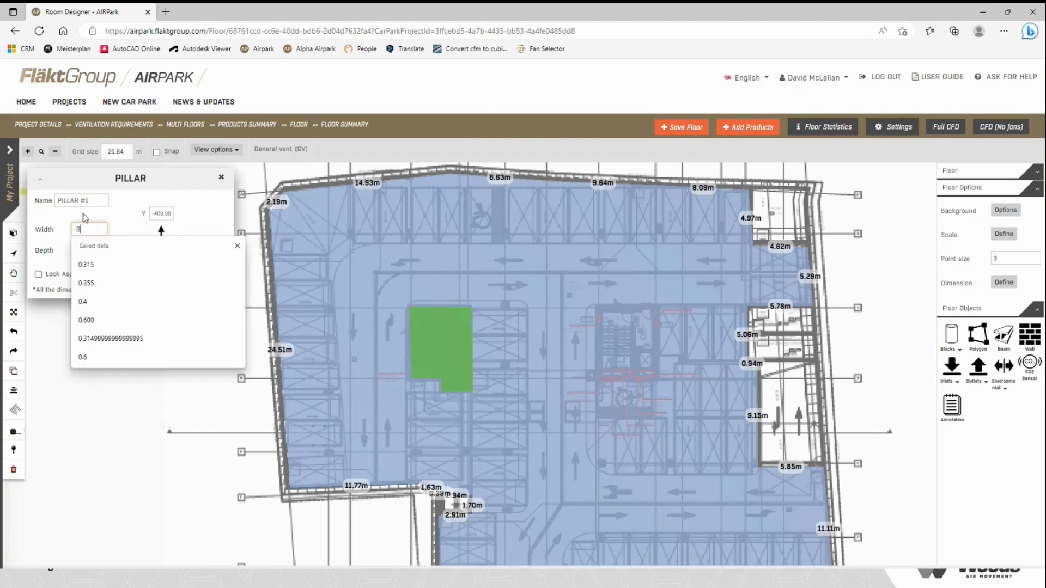
text(.8)
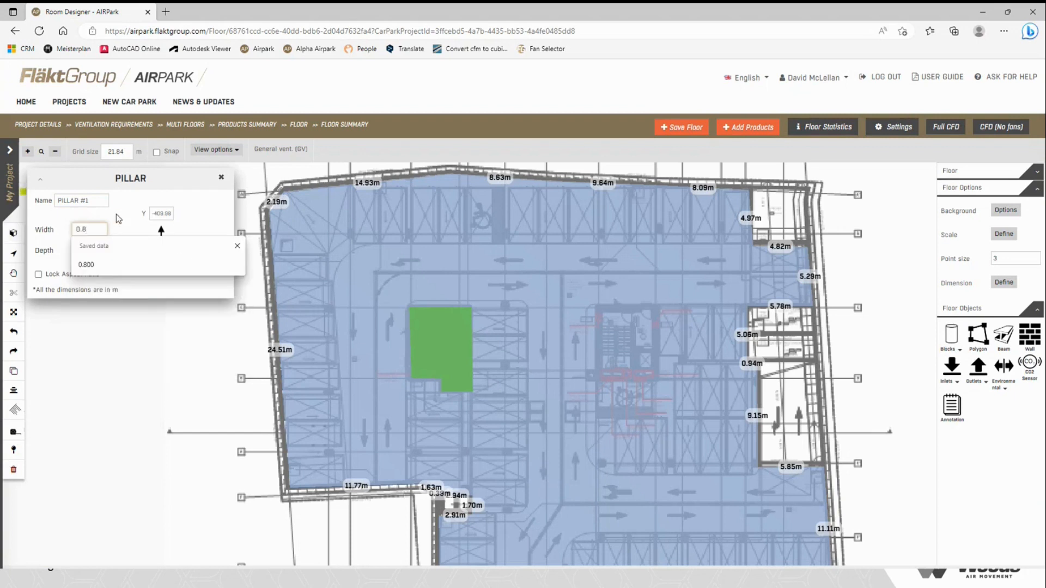
double_click(89, 250)
text(0.)
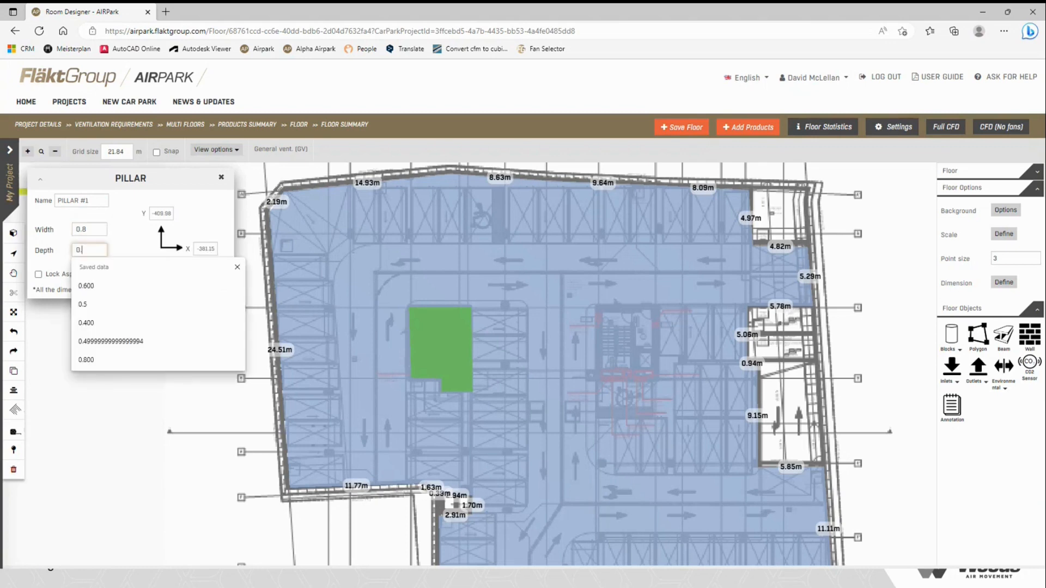
text(8)
click(139, 233)
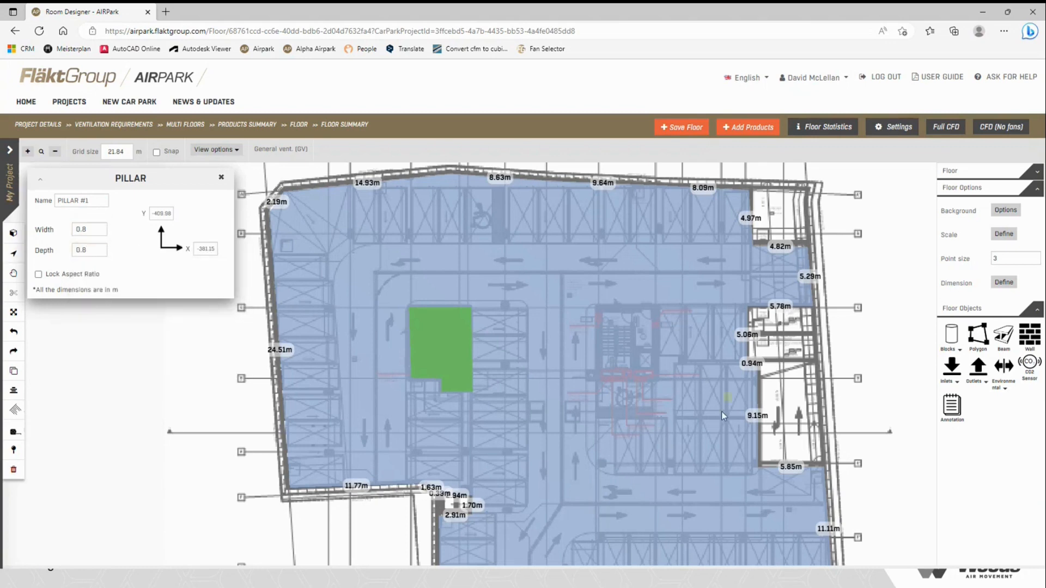
- Place five 0.8 m square pillars: two along the lower edge of the stair-core block and three along the bays above the 18.63 m wall
scroll(724, 416, up, 5)
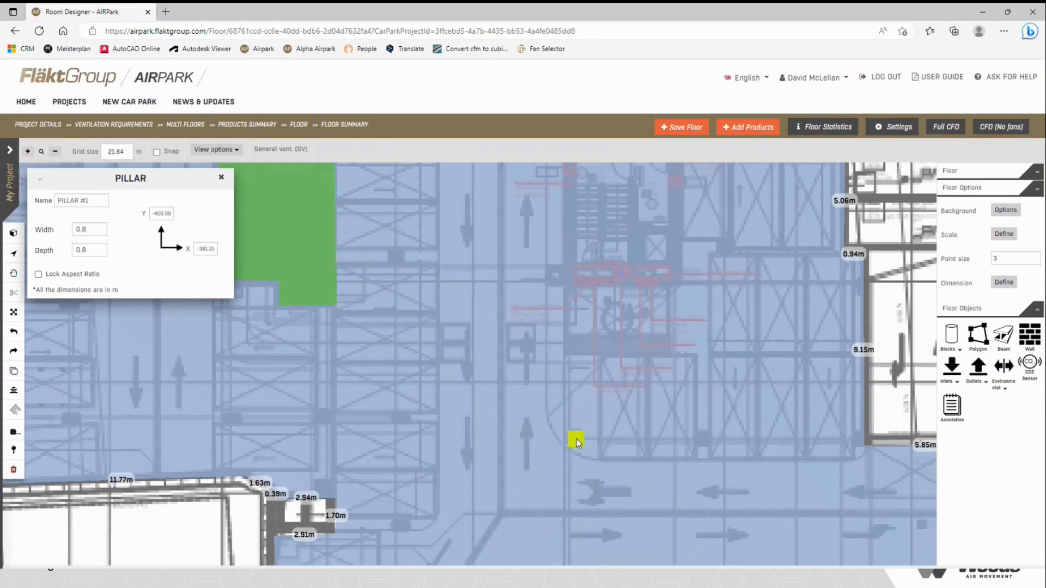
click(577, 441)
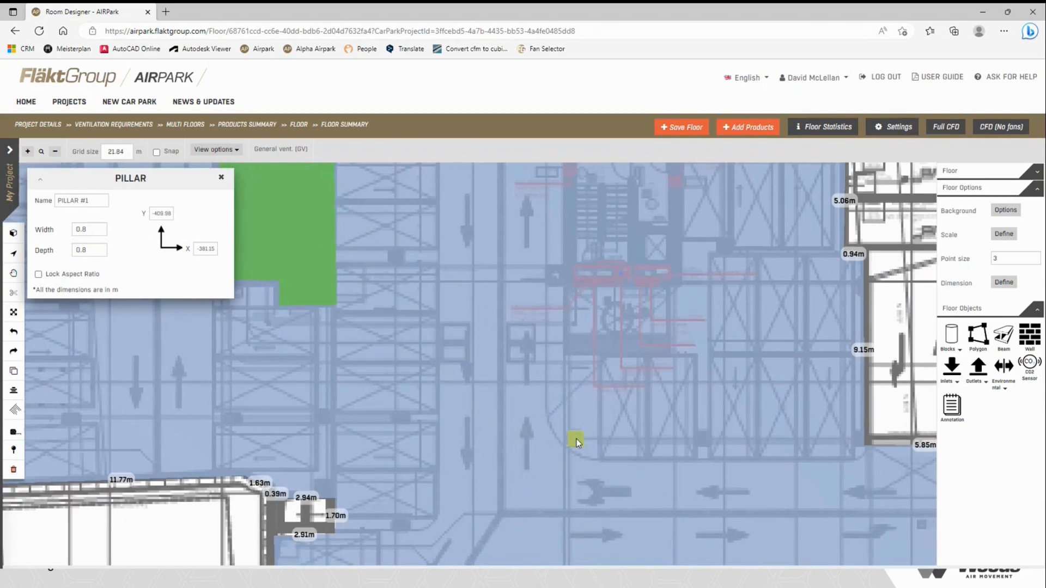
click(703, 442)
middle_drag(723, 491, 623, 192)
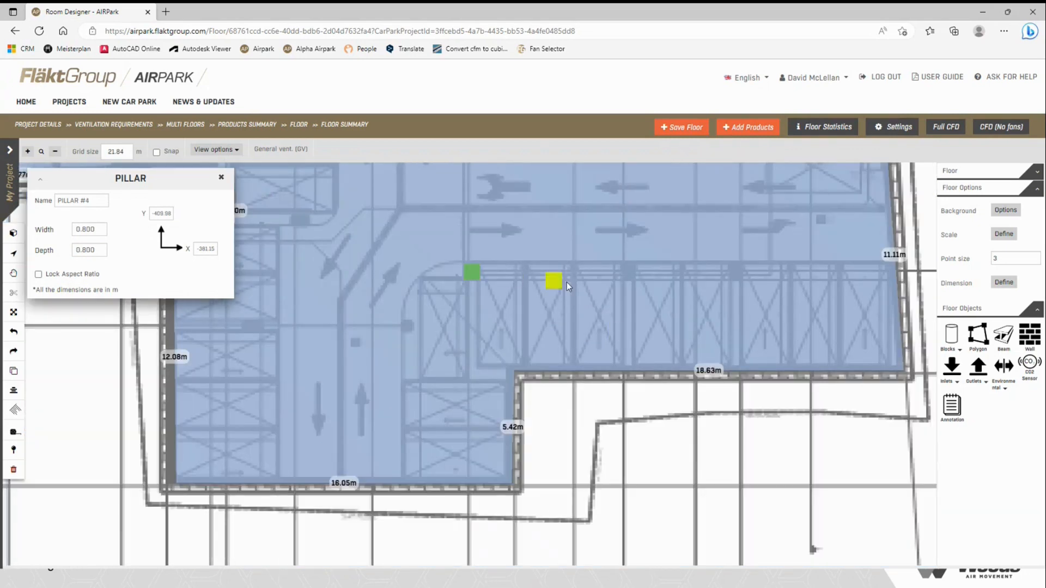
click(628, 274)
click(736, 272)
- Place two 0.8 m square pillars in the parking bays just right of the green polygon block
middle_drag(400, 274, 506, 396)
scroll(489, 362, up, 5)
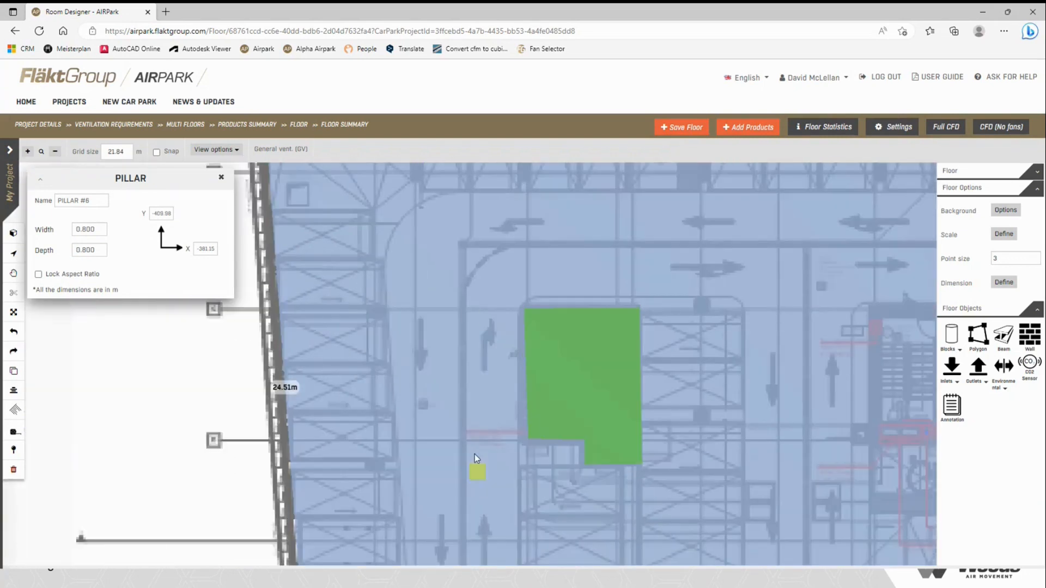
mouse_move(475, 301)
middle_down()
mouse_move(451, 426)
mouse_move(438, 422)
middle_up()
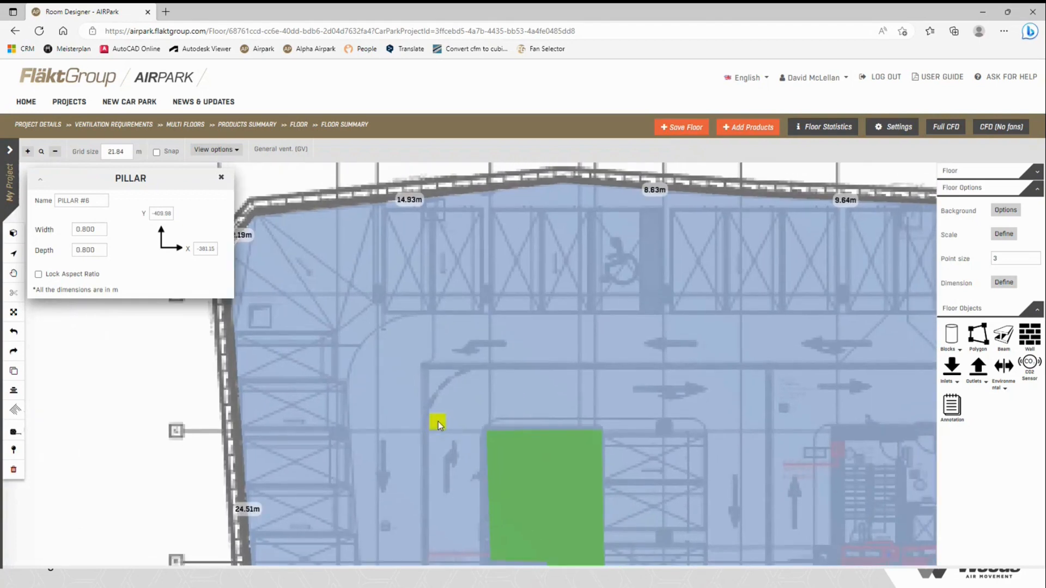
middle_drag(674, 376, 564, 317)
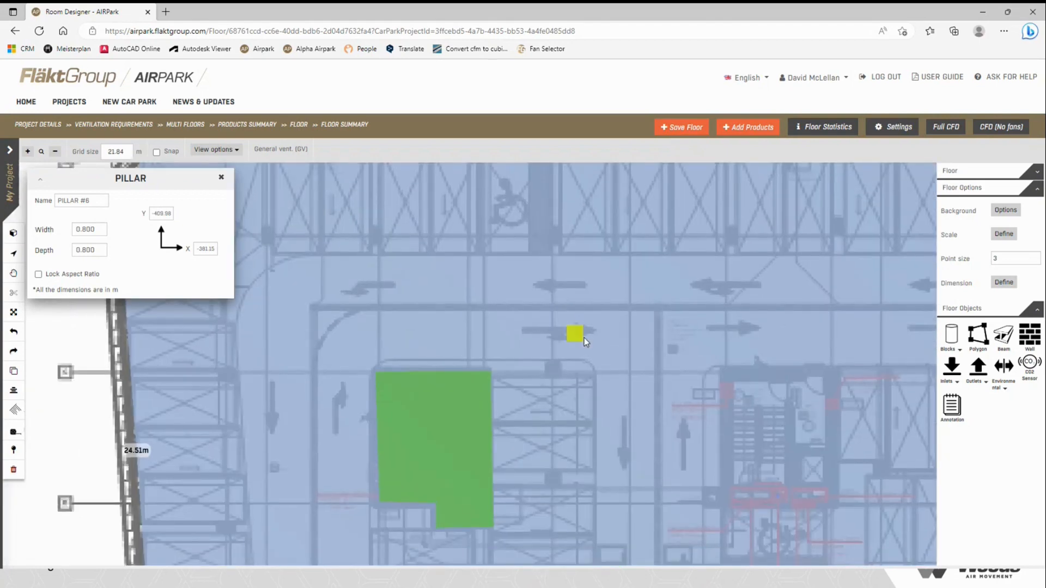
click(555, 370)
click(553, 481)
- Place two 0.8 m square pillars, one in the bays right of the stair core and one between the bays below the green polygon
middle_drag(518, 388, 491, 385)
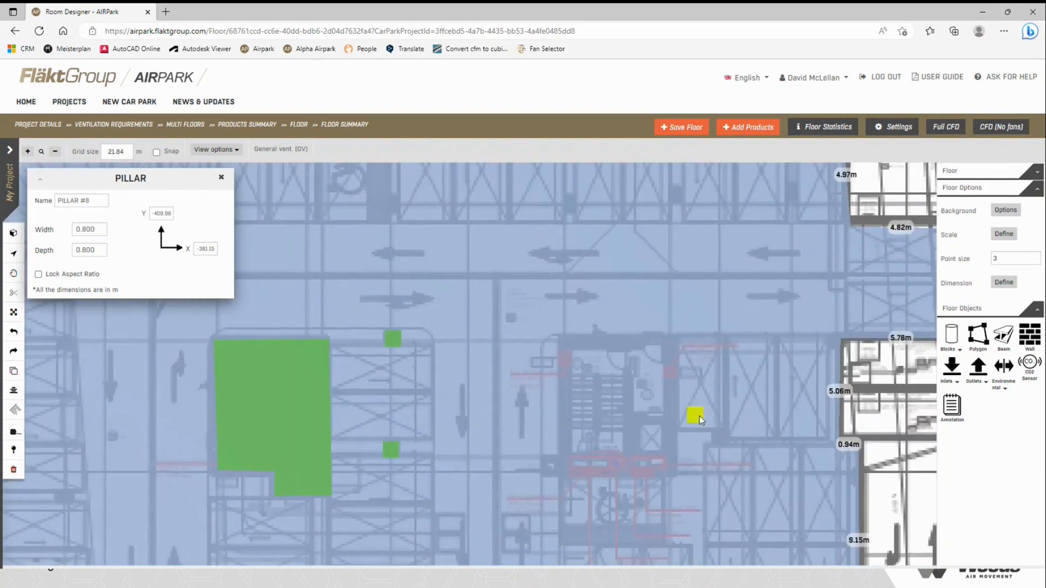
click(718, 440)
middle_drag(699, 340, 598, 168)
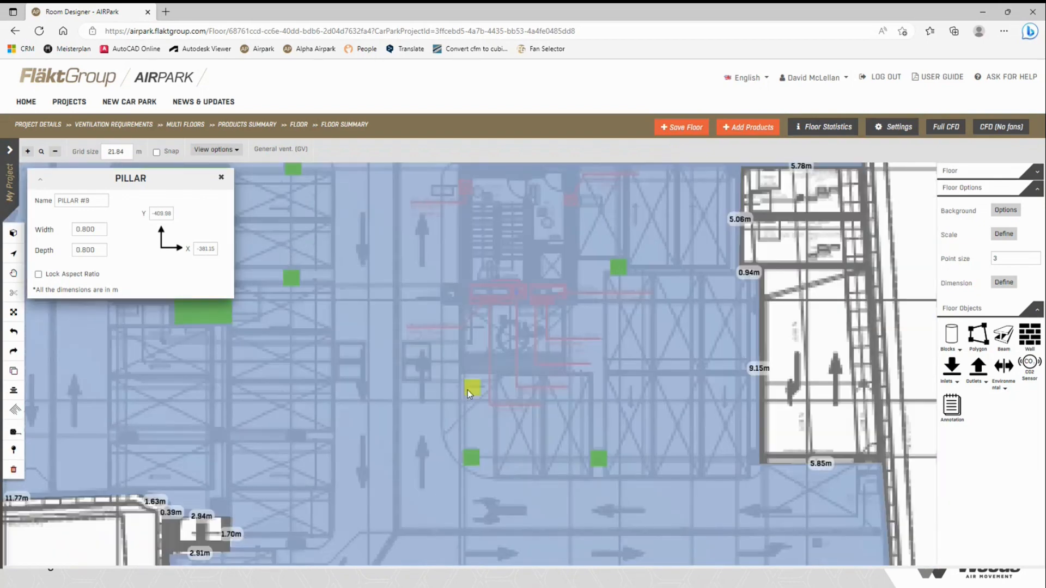
middle_drag(468, 390, 650, 296)
click(401, 340)
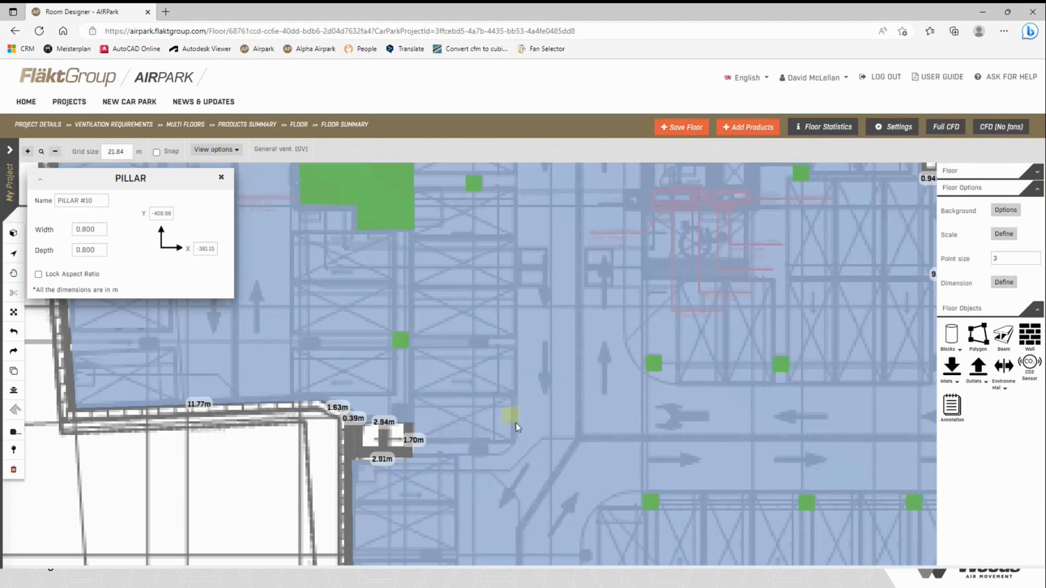
middle_drag(515, 425, 665, 529)
middle_drag(439, 305, 510, 337)
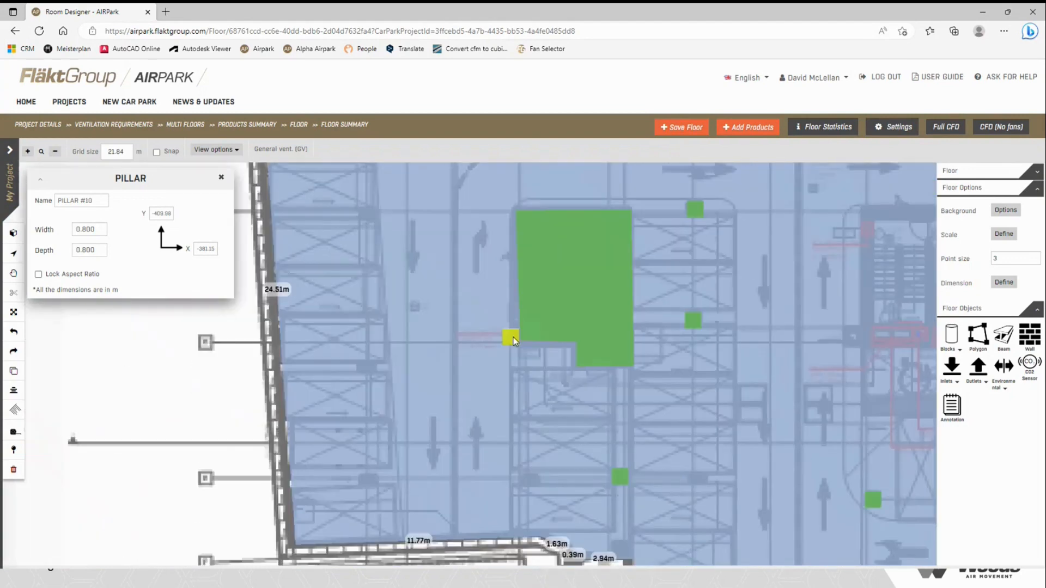
middle_drag(478, 298, 532, 544)
middle_drag(726, 344, 275, 338)
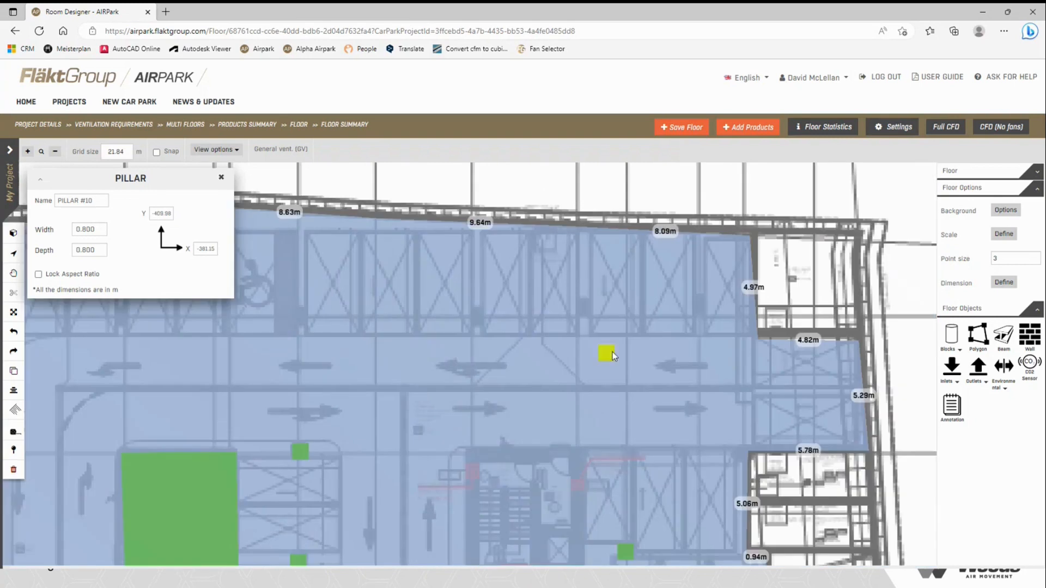
middle_drag(760, 381, 719, 375)
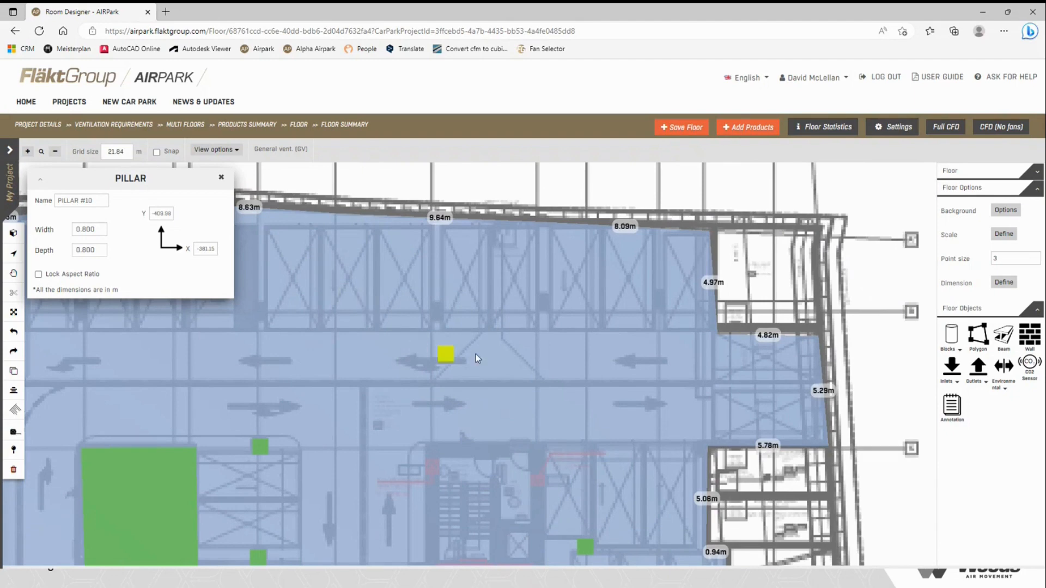
middle_drag(547, 420, 572, 335)
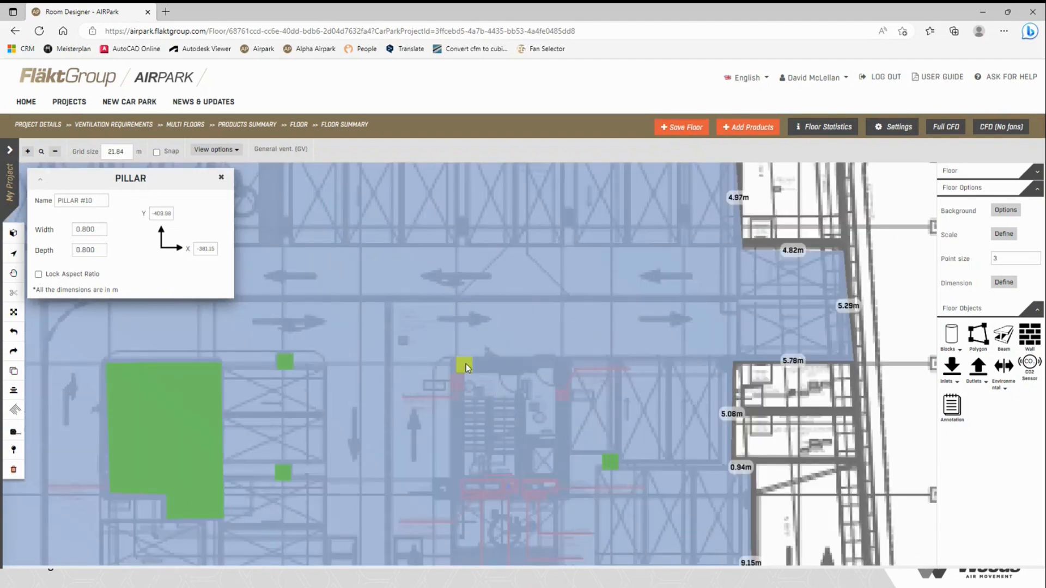
right_drag(465, 364, 583, 163)
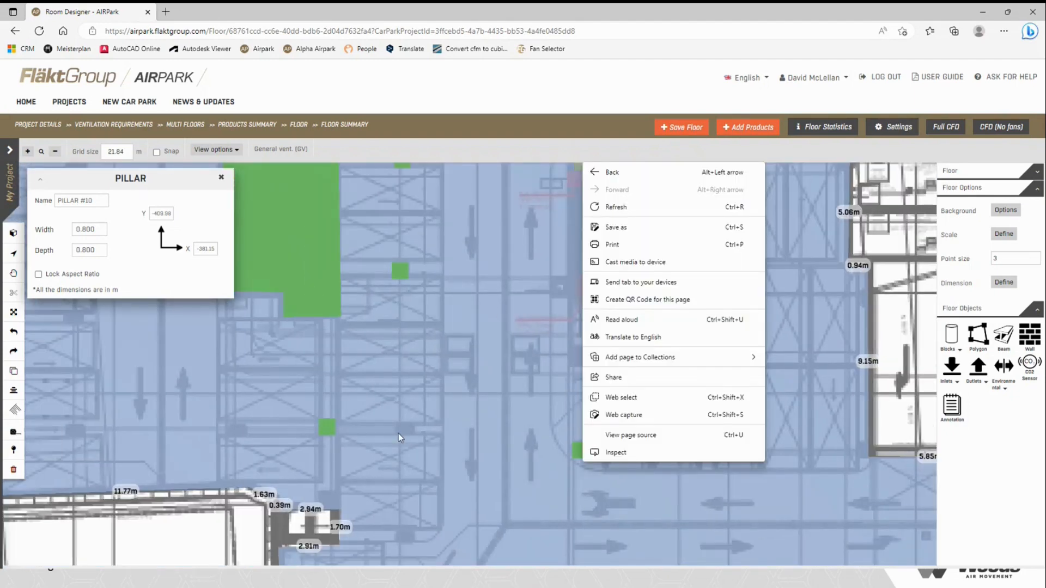
- Set the next pillar's width to 0.6 m and its depth to 1 m
click(97, 228)
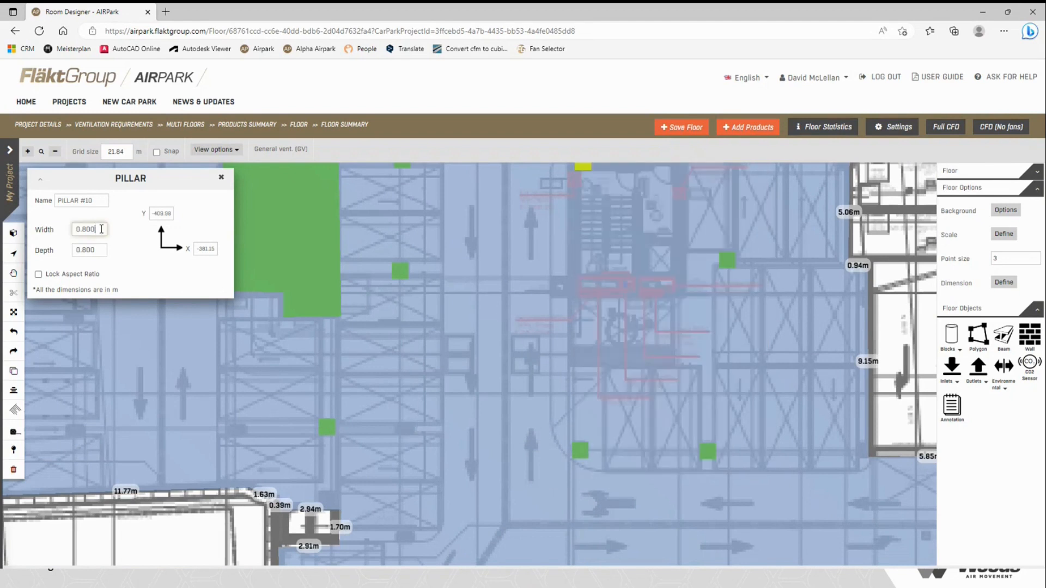
double_click(87, 229)
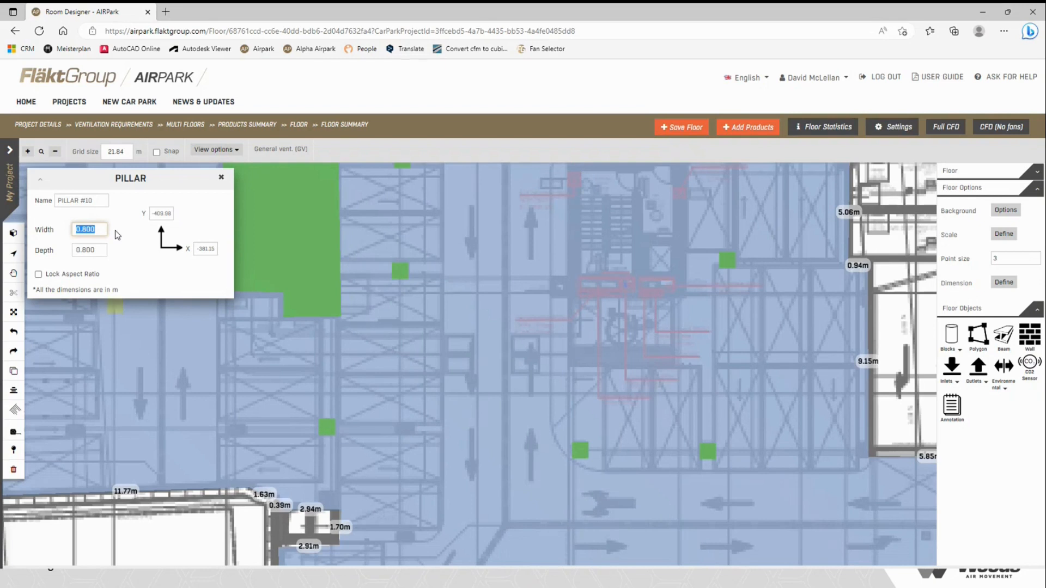
text(0.6)
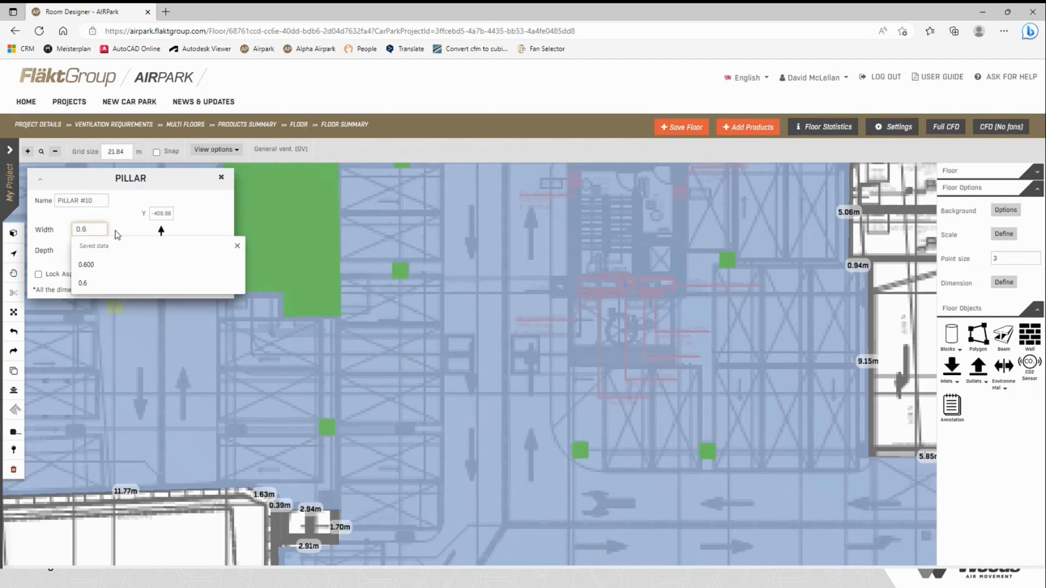
click(116, 235)
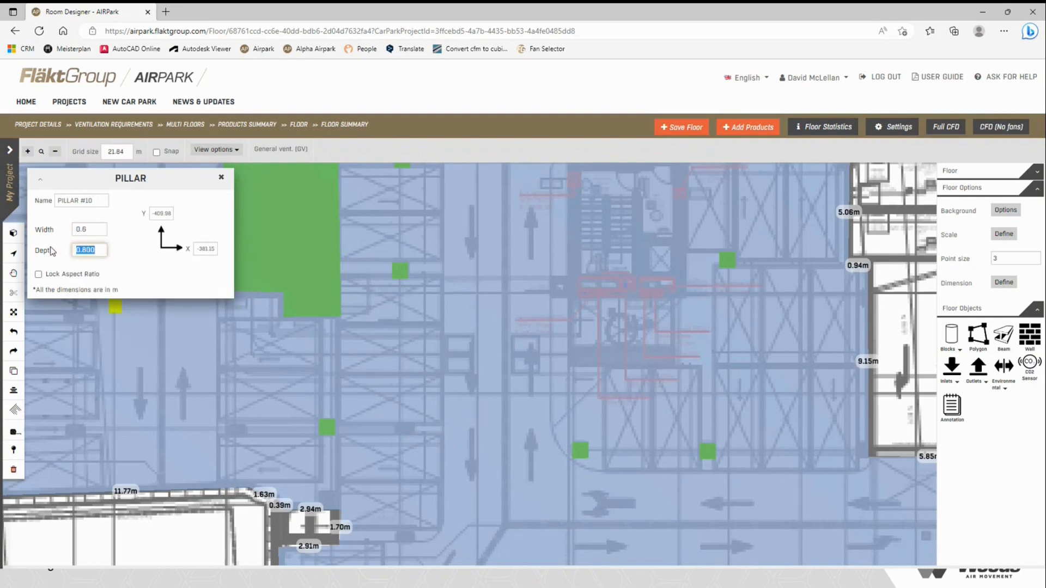
click(82, 251)
text(1)
click(145, 236)
- Place four 0.6 m by 1 m pillars along the upper parking row, from below the 8.09 m wall to beside the accessible bay
scroll(470, 247, down, 4)
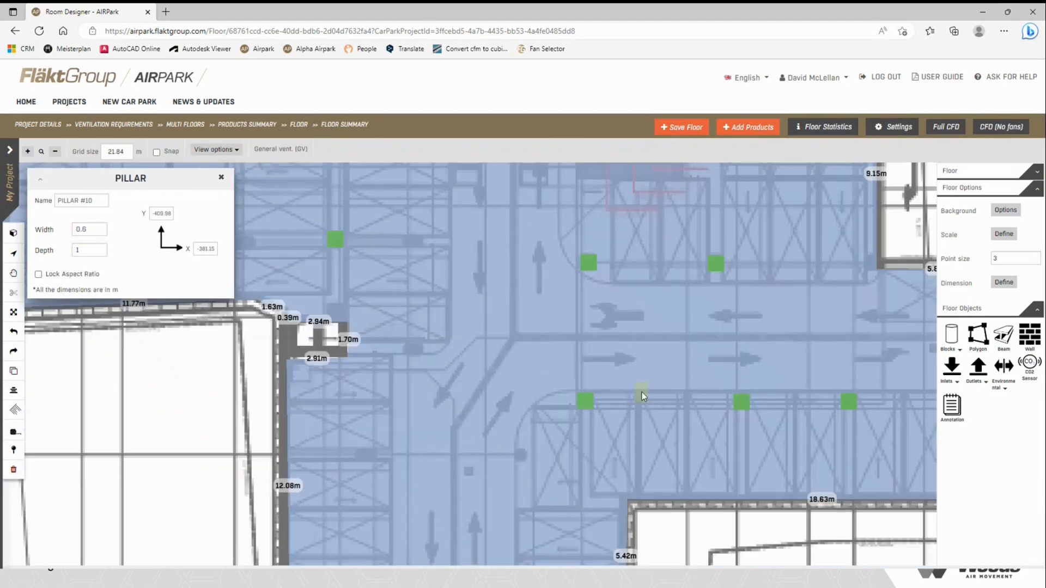
scroll(647, 245, down, 2)
scroll(588, 259, up, 2)
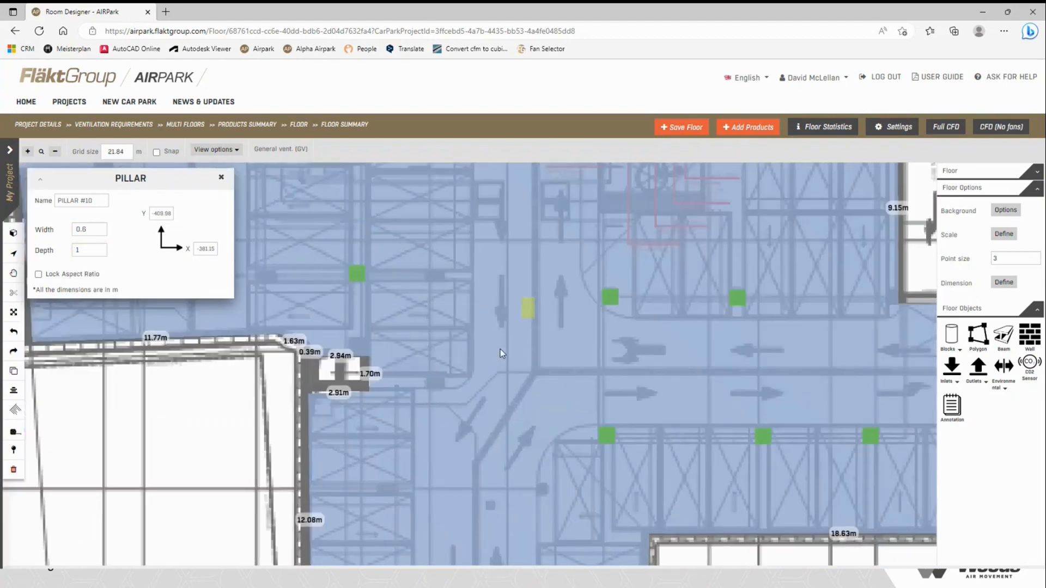
middle_drag(503, 353, 398, 499)
middle_drag(632, 188, 626, 340)
middle_drag(676, 185, 666, 335)
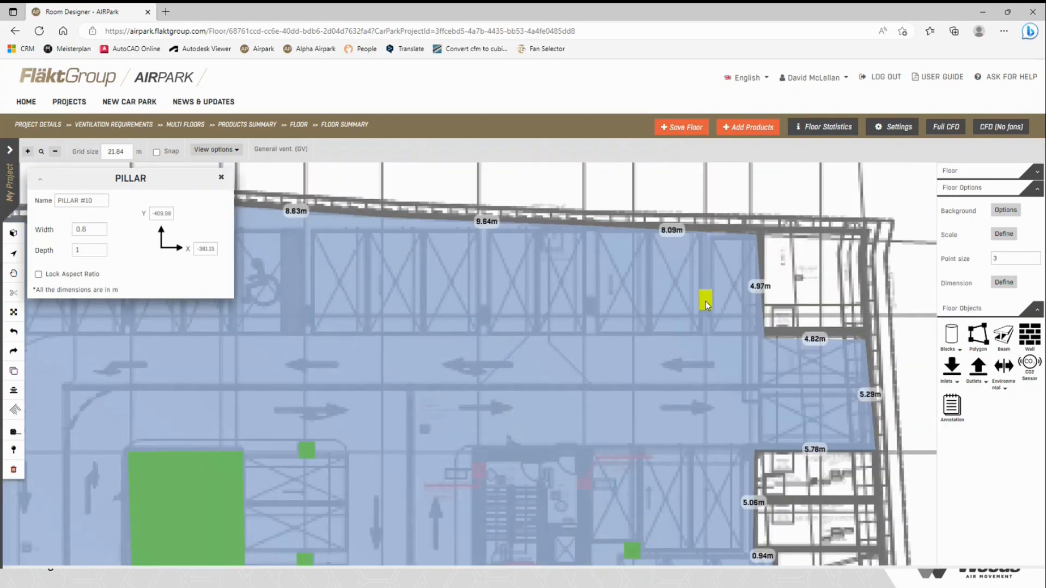
click(706, 305)
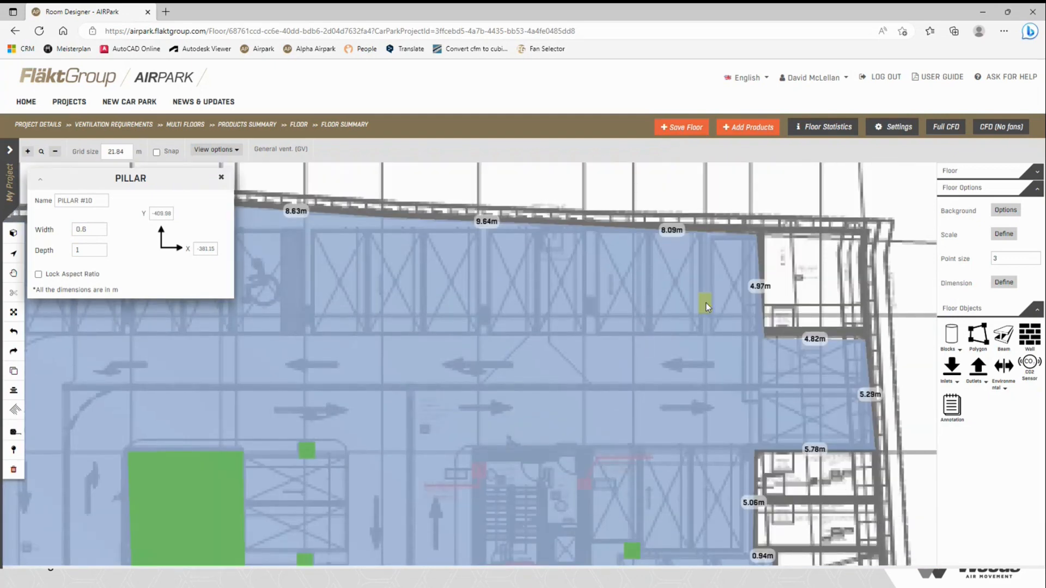
click(591, 308)
click(488, 319)
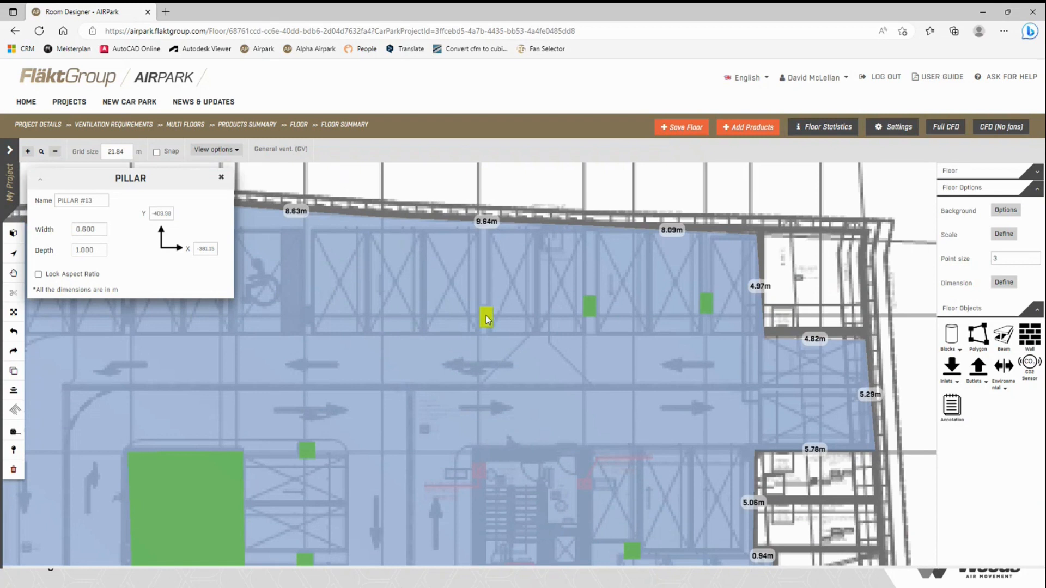
click(306, 316)
- Place two more 0.6 m by 1 m pillars in the upper parking row below the 14.93 m wall
middle_drag(271, 327, 597, 344)
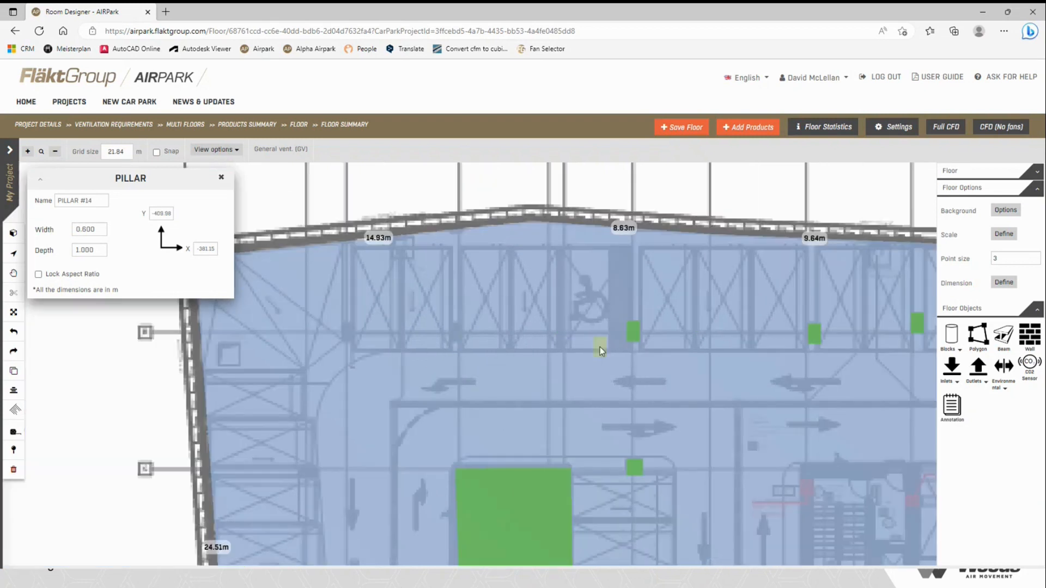
click(439, 337)
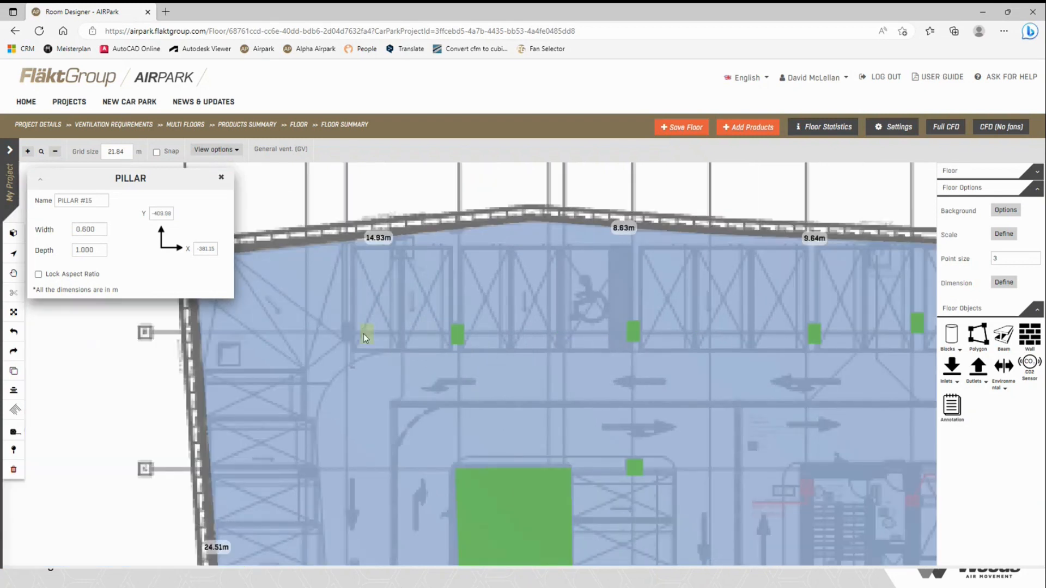
click(311, 331)
- Set the next pillar's width to 1 m and its depth to 0.6 m
double_click(100, 229)
text(1)
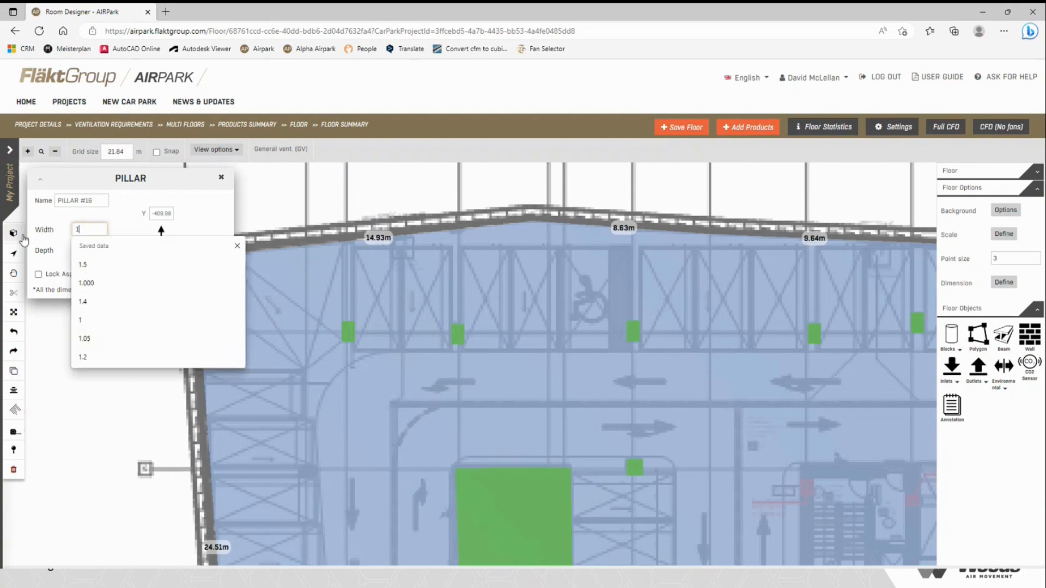
double_click(99, 250)
text(0.)
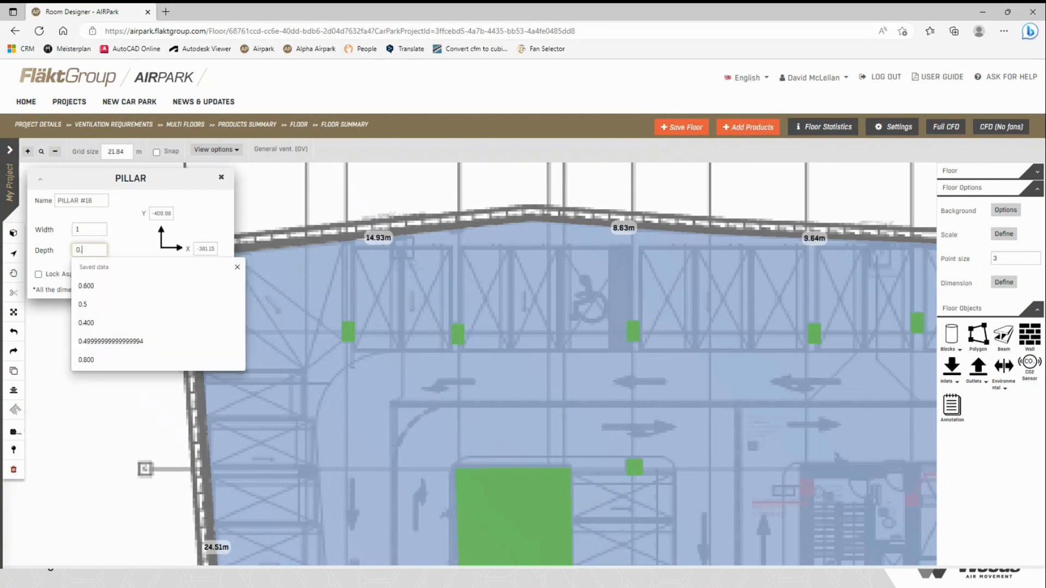
text(6)
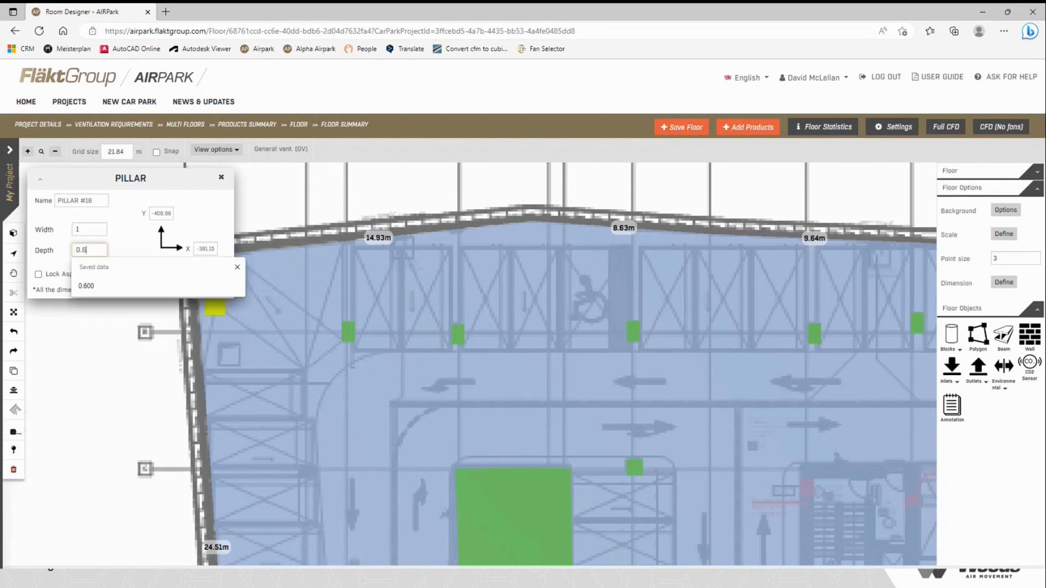
- Place 1 m by 0.6 m pillars: three down the bays along the 24.51 m wall and two either side of the central block's lower square pillar
click(305, 472)
scroll(383, 358, down, 5)
click(350, 375)
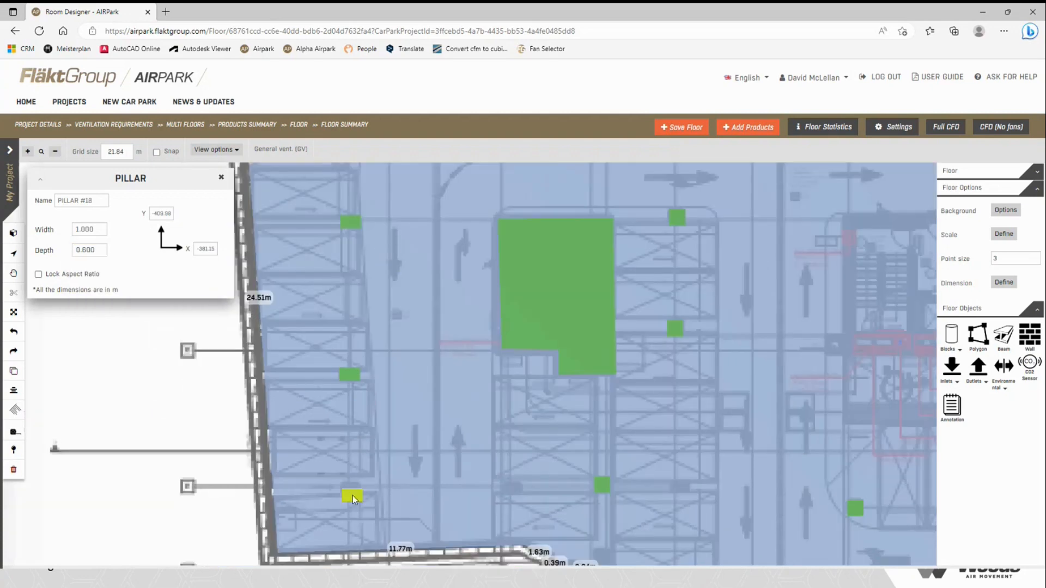
click(353, 498)
click(511, 489)
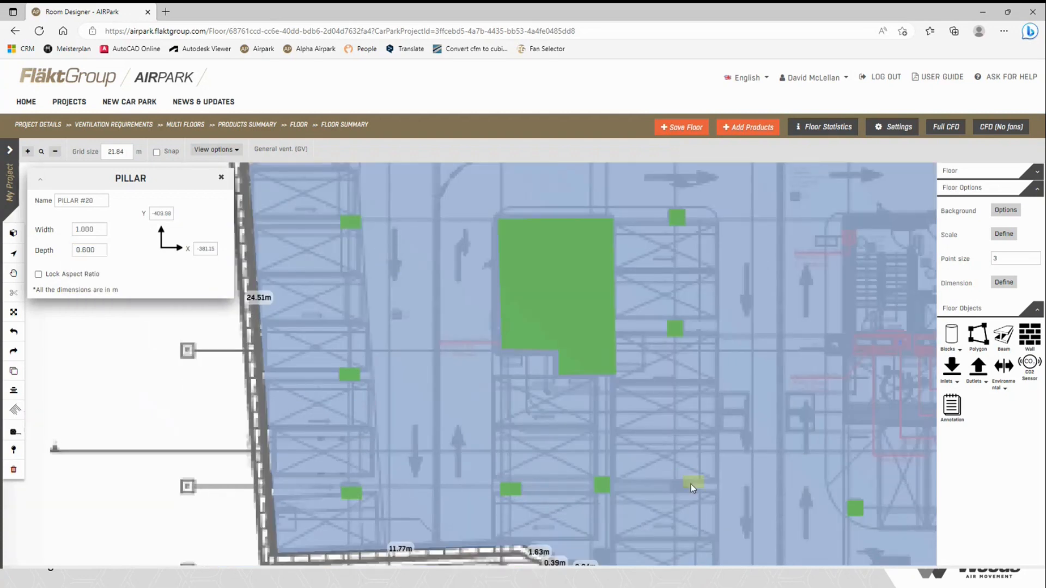
click(686, 485)
- Place a 1 m by 0.6 m pillar in the bays beside the 12.08 m wall and another at the lower end of the central parking block
scroll(603, 292, down, 5)
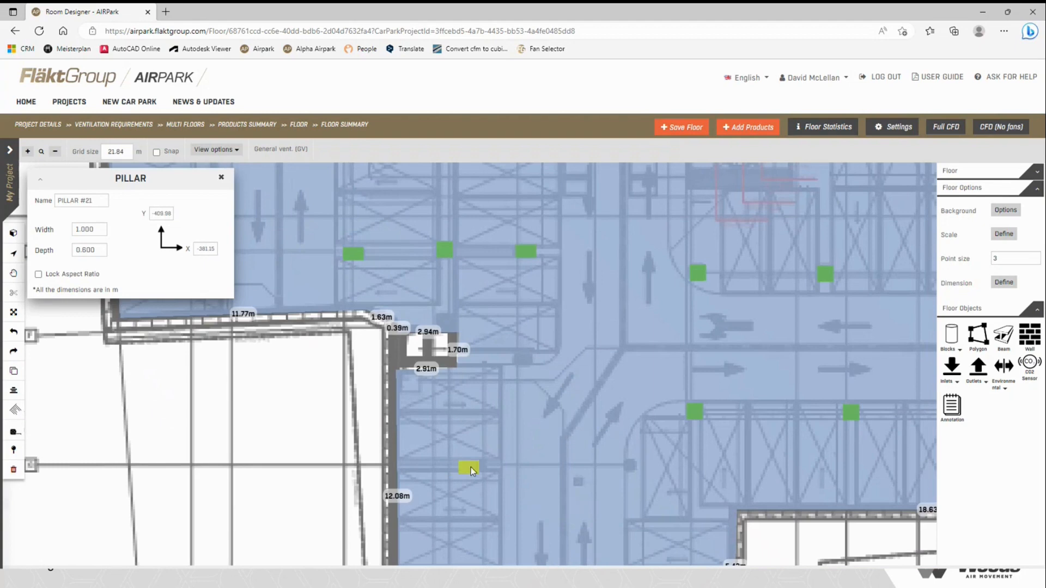
click(472, 470)
scroll(533, 409, down, 5)
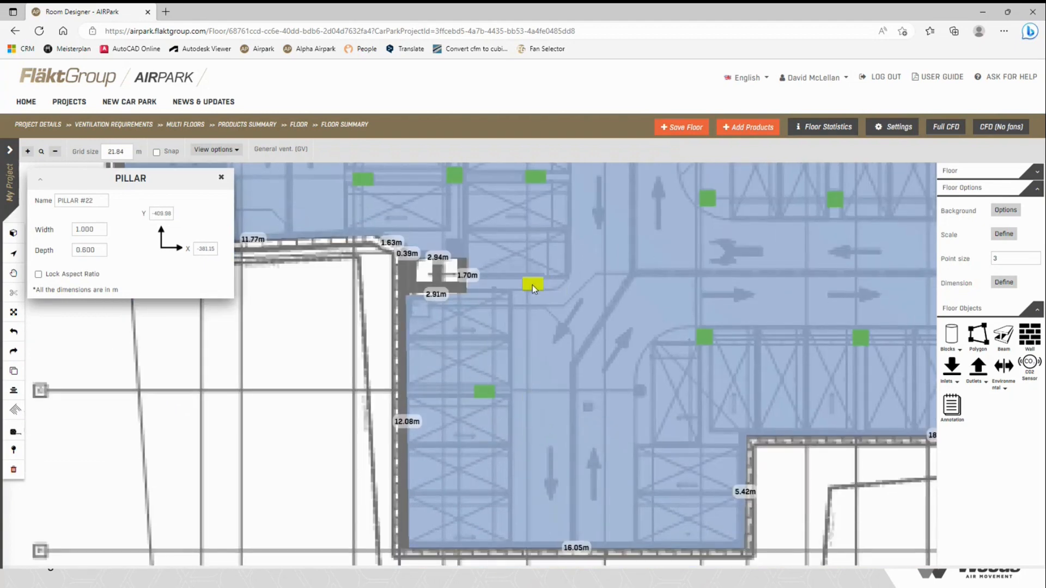
click(533, 286)
scroll(654, 387, right, 5)
scroll(654, 387, up, 4)
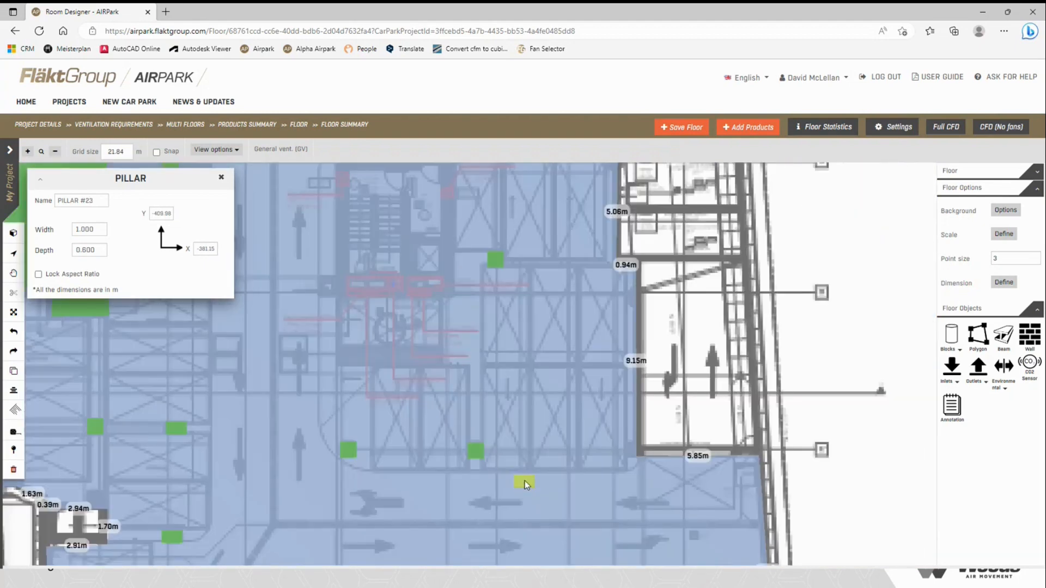
scroll(561, 335, up, 4)
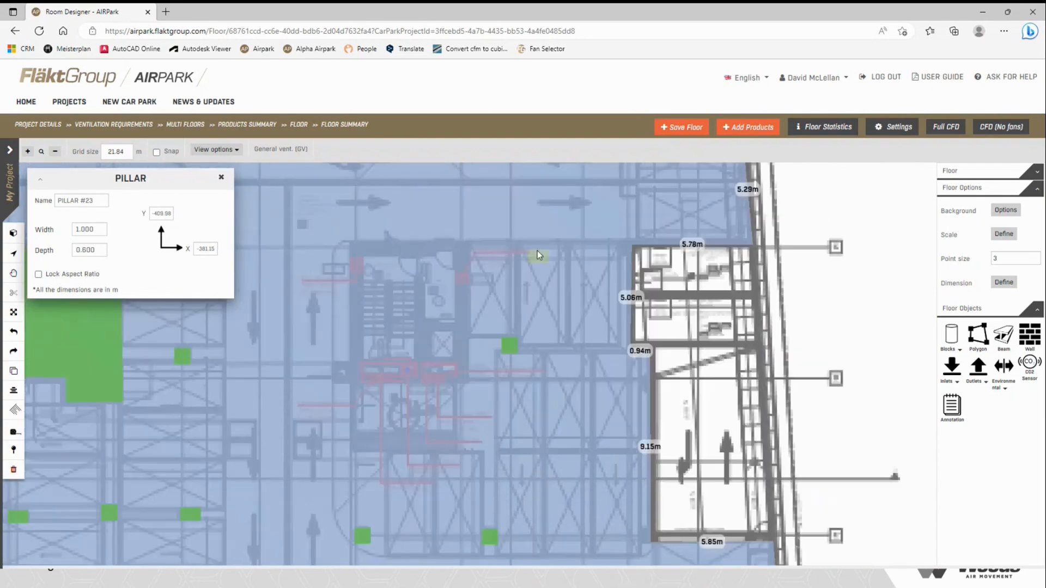
scroll(599, 254, down, 7)
scroll(655, 253, left, 3)
click(222, 177)
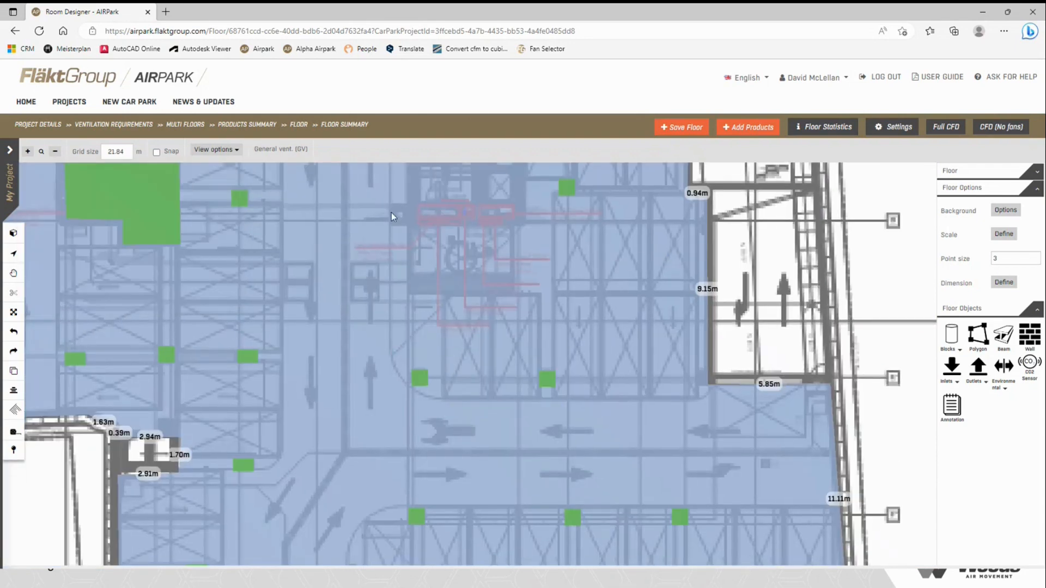
- Draw a closed rectangular polygon obstacle around the stair and lift core between the central driving lane and the 5.06 m wall
ctrl+scroll(343, 234, down, 6)
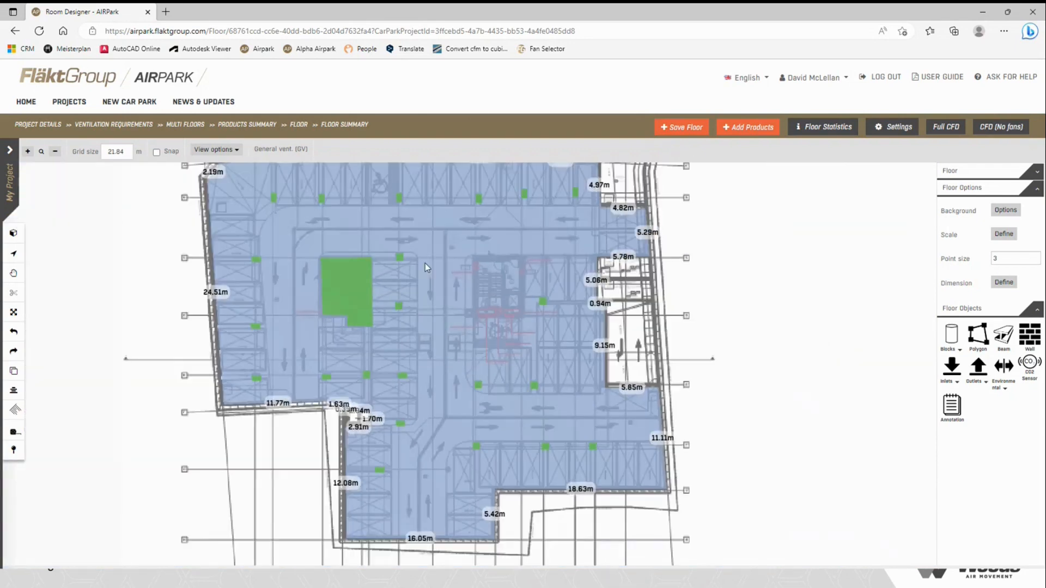
click(978, 337)
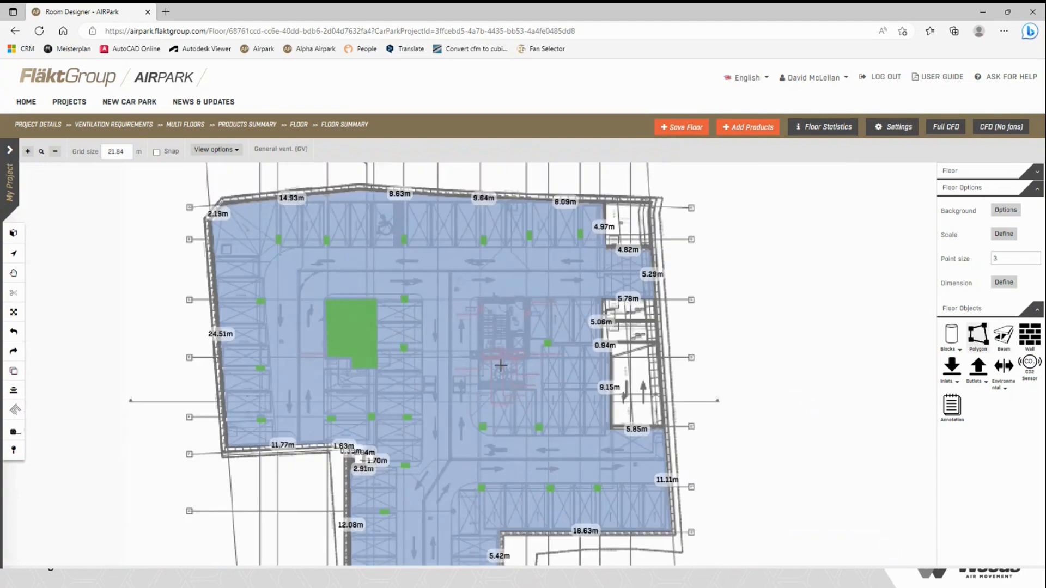
ctrl+scroll(500, 365, up, 5)
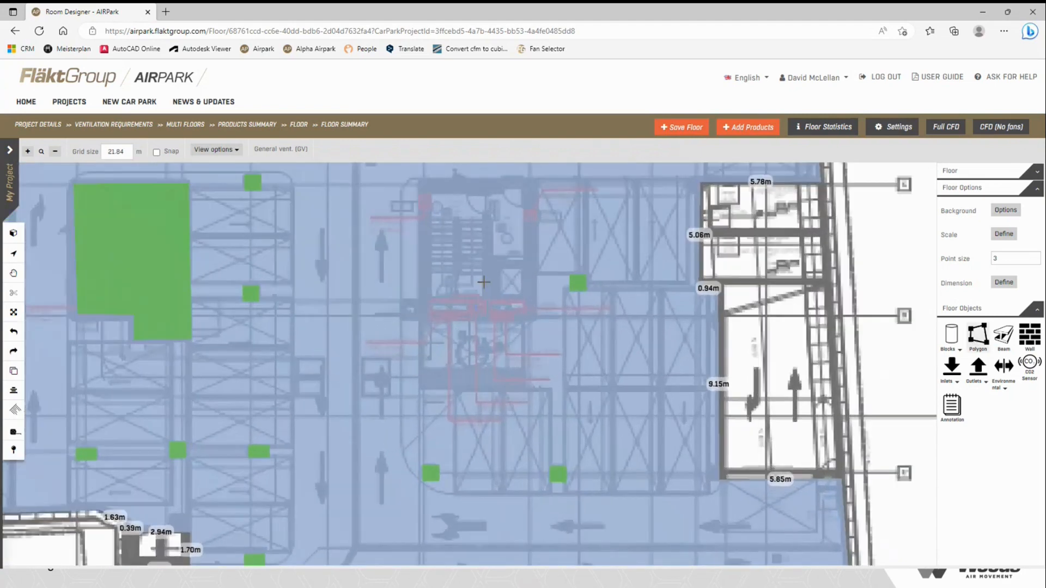
middle_drag(484, 282, 521, 475)
click(464, 397)
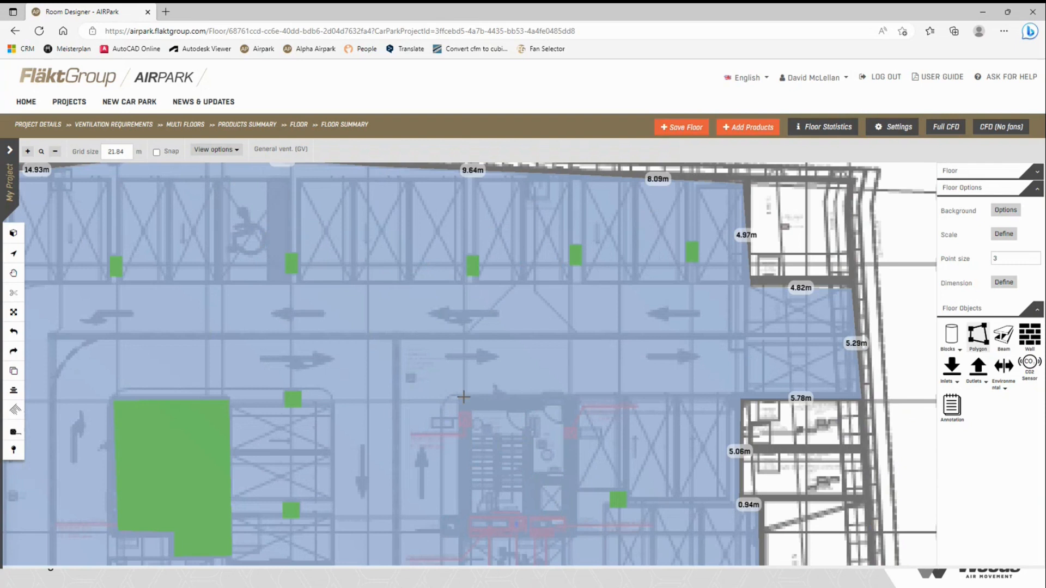
click(577, 397)
middle_drag(600, 481, 593, 347)
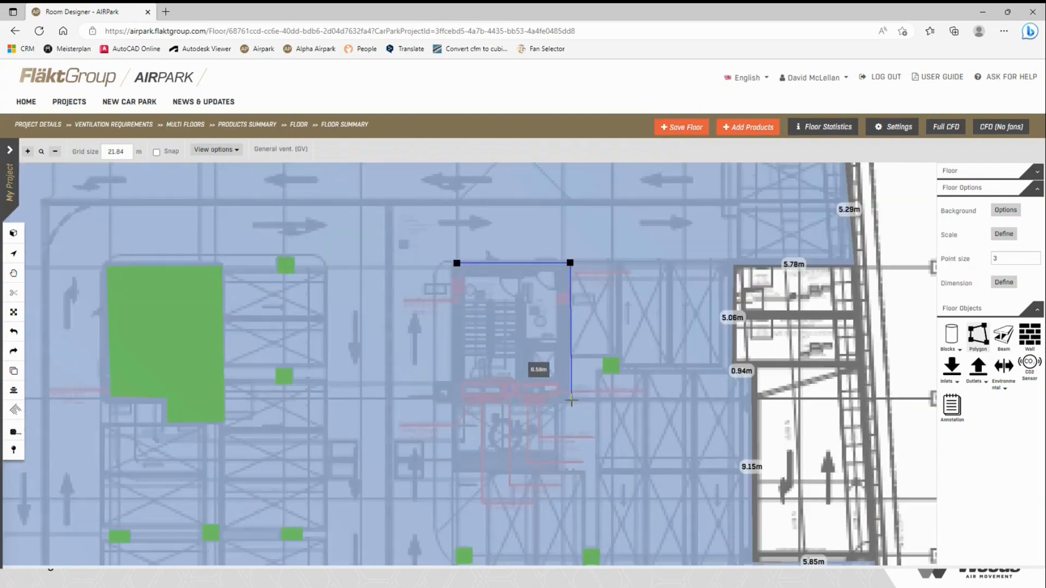
click(570, 402)
click(457, 403)
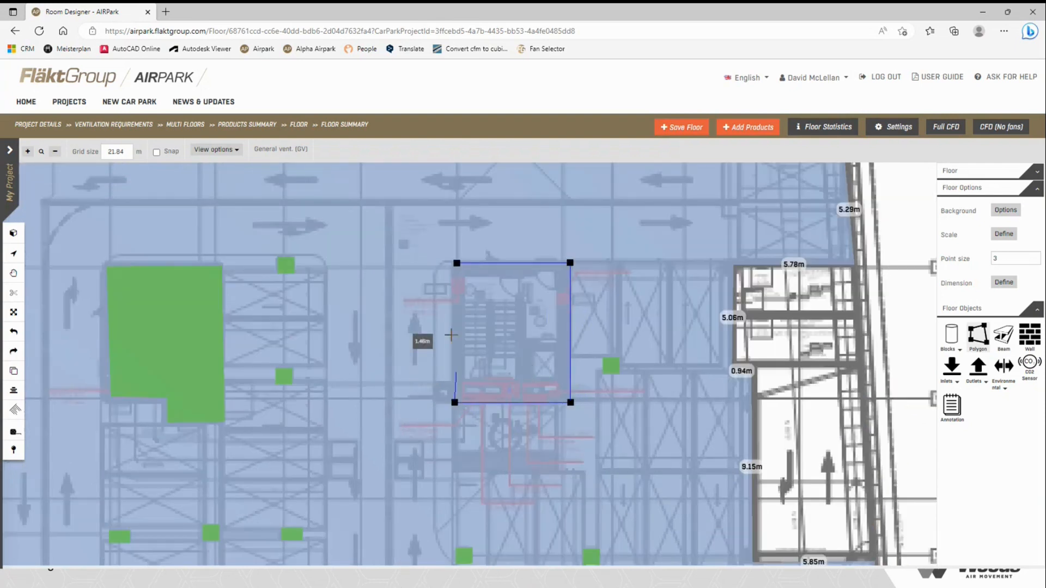
click(458, 265)
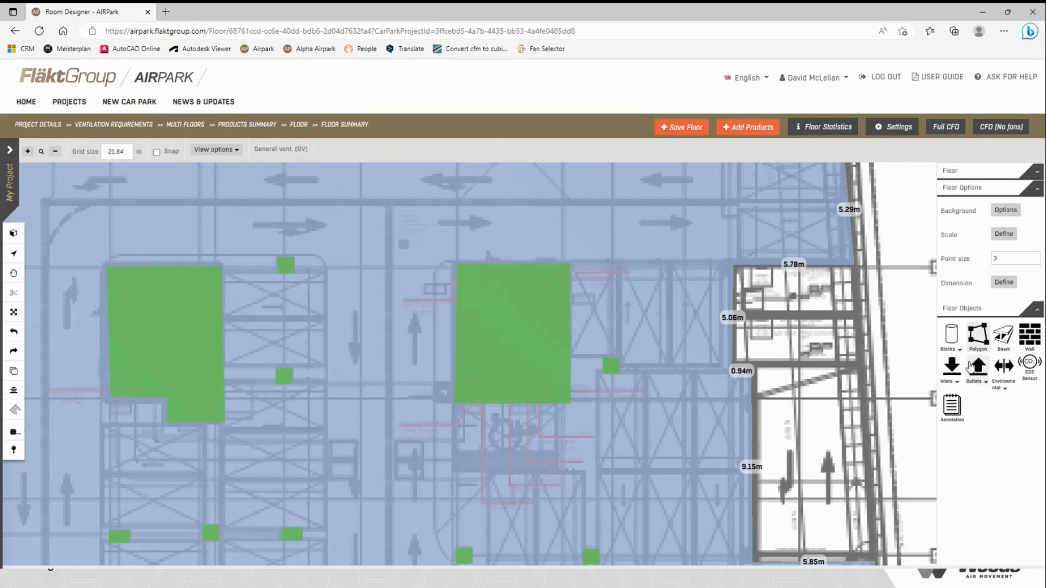
- Place an environmental opening at the middle of the 5.85 m wall at the foot of the ramp
scroll(435, 430, down, 1)
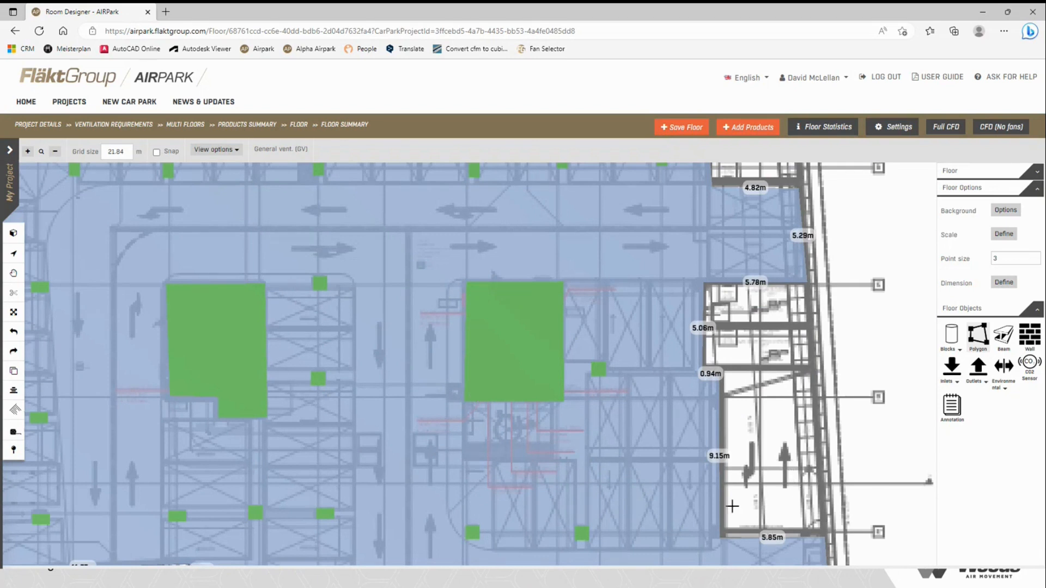
click(1007, 371)
click(1009, 401)
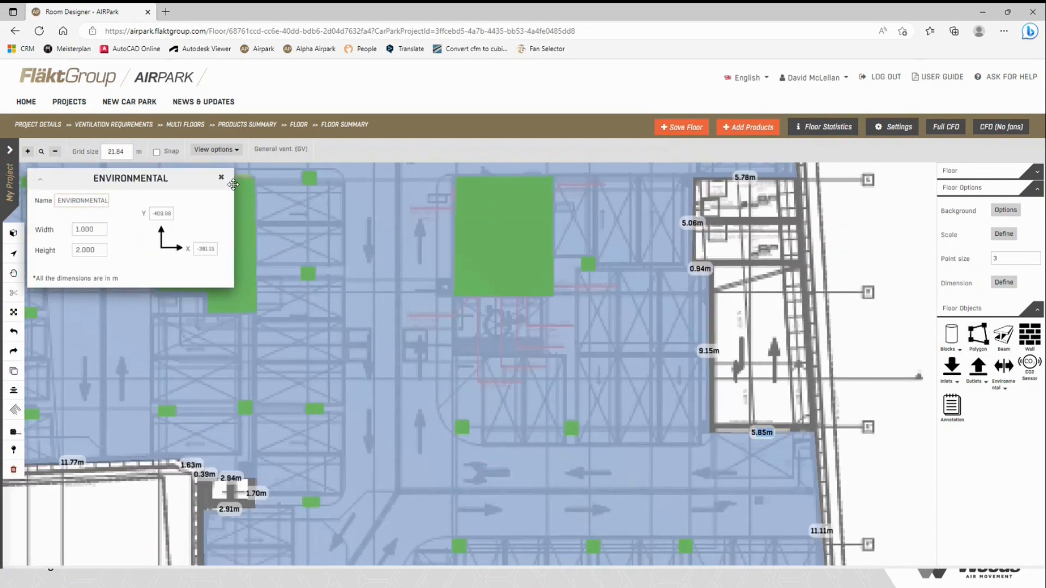
click(774, 438)
click(766, 438)
- Set the ramp's environmental opening to a height of 3 m and a width of 5 m
drag(98, 248, 29, 255)
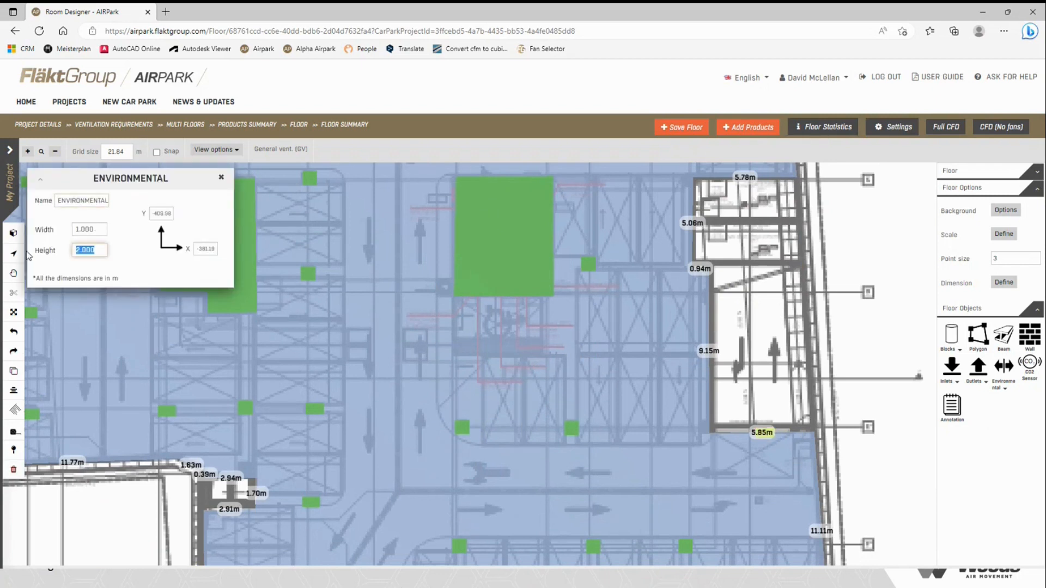
text(3)
drag(102, 230, 12, 233)
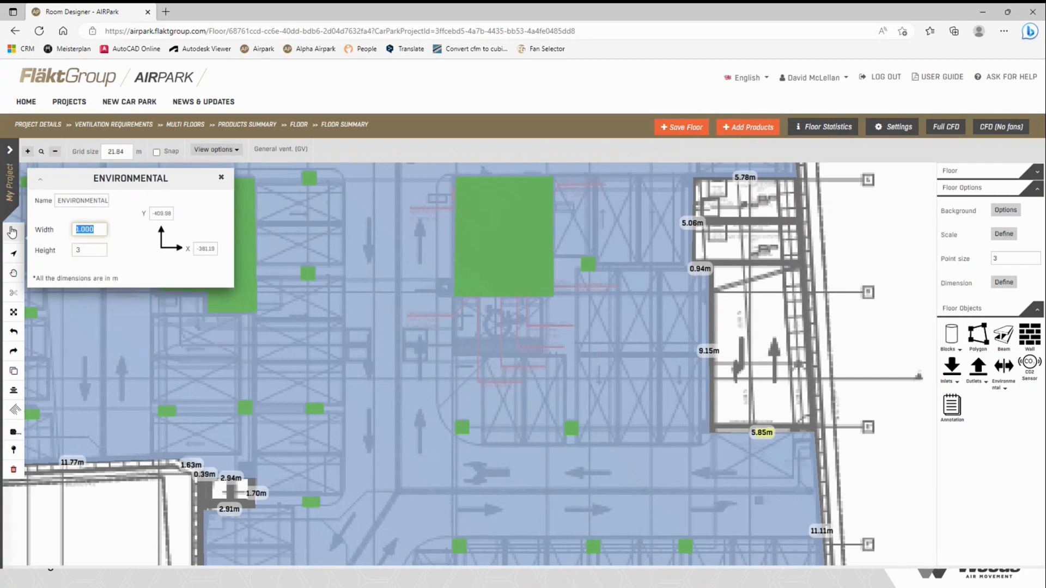
text(5)
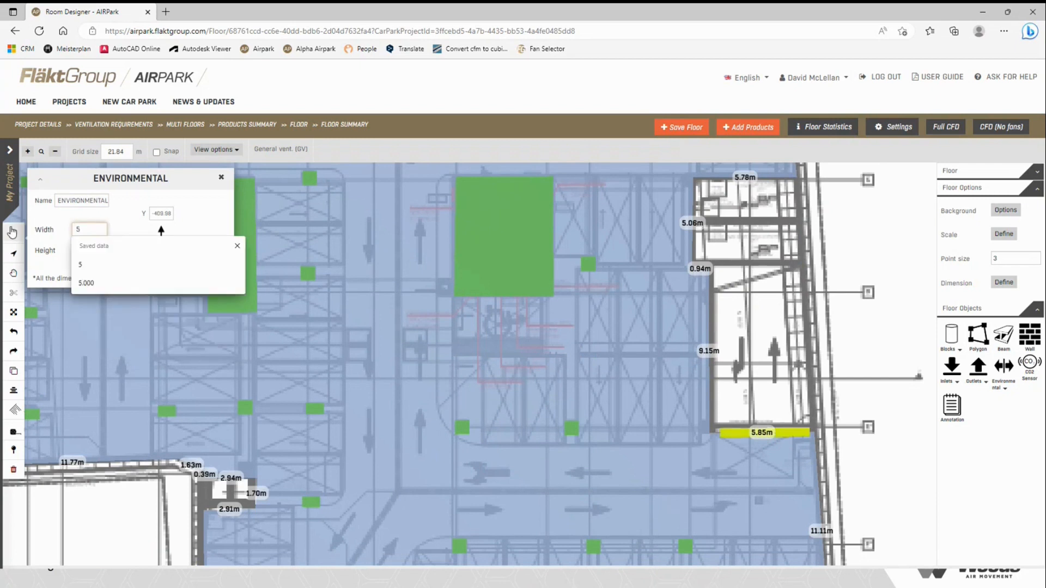
click(221, 177)
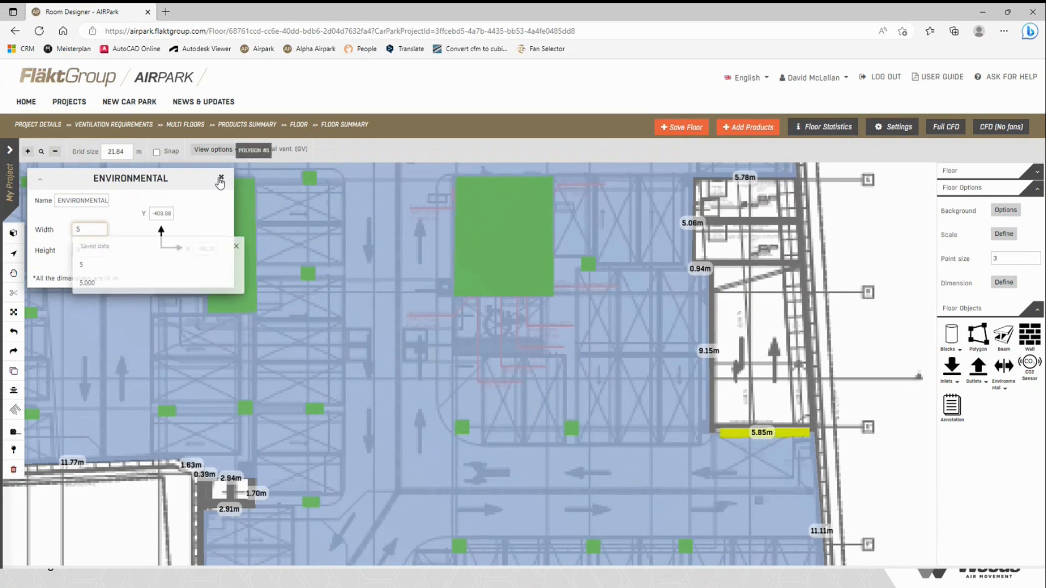
- Place one wall outlet on the lower edge of the L-shaped polygon and one on the lower edge of the stair-core polygon
click(979, 374)
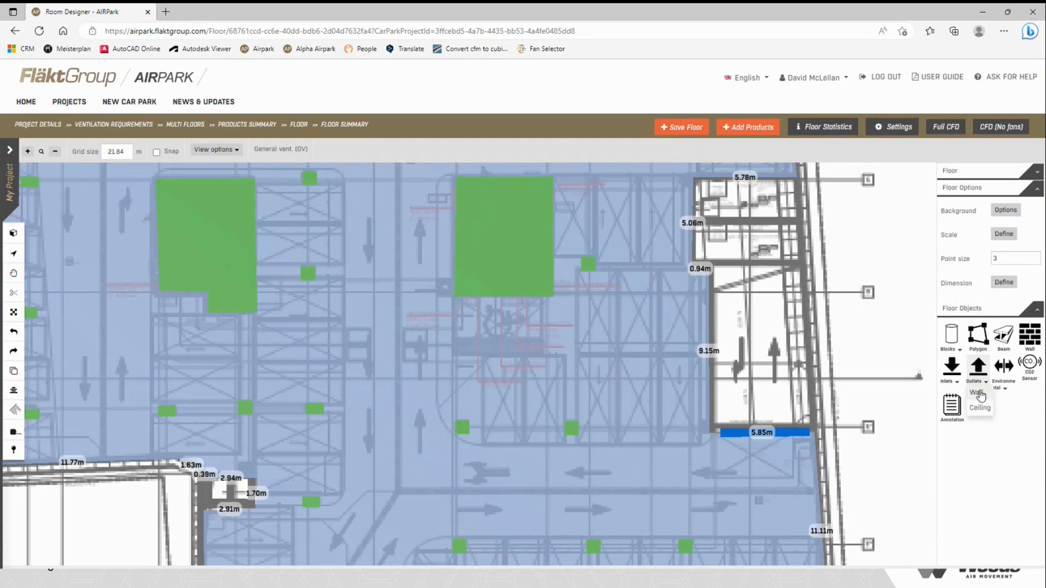
click(979, 393)
middle_drag(365, 340, 815, 389)
click(637, 350)
middle_drag(880, 358, 583, 357)
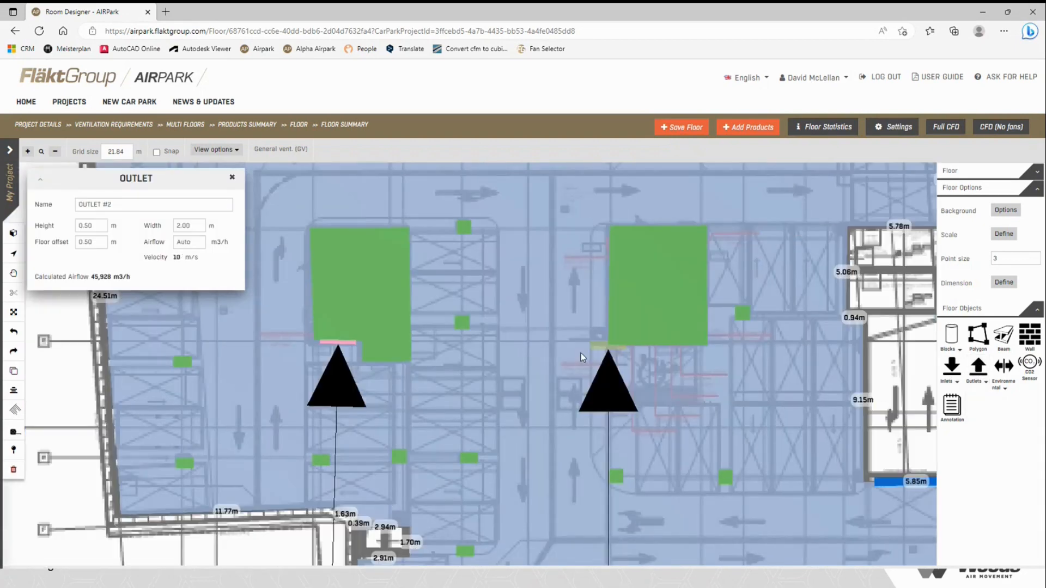
click(636, 359)
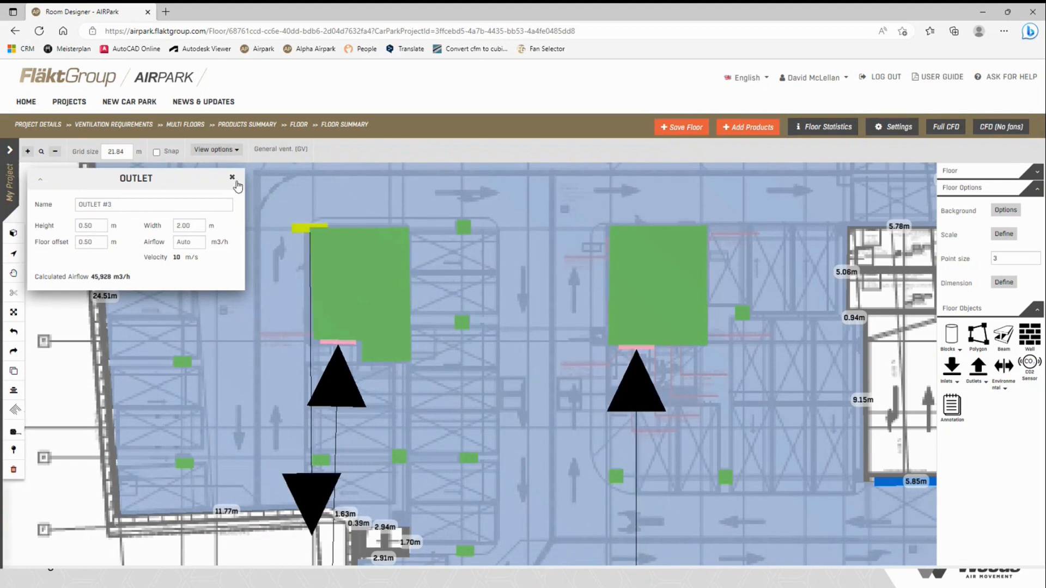
click(232, 178)
- Set the floor offset of the stair-core polygon's outlet to 2 m
click(343, 310)
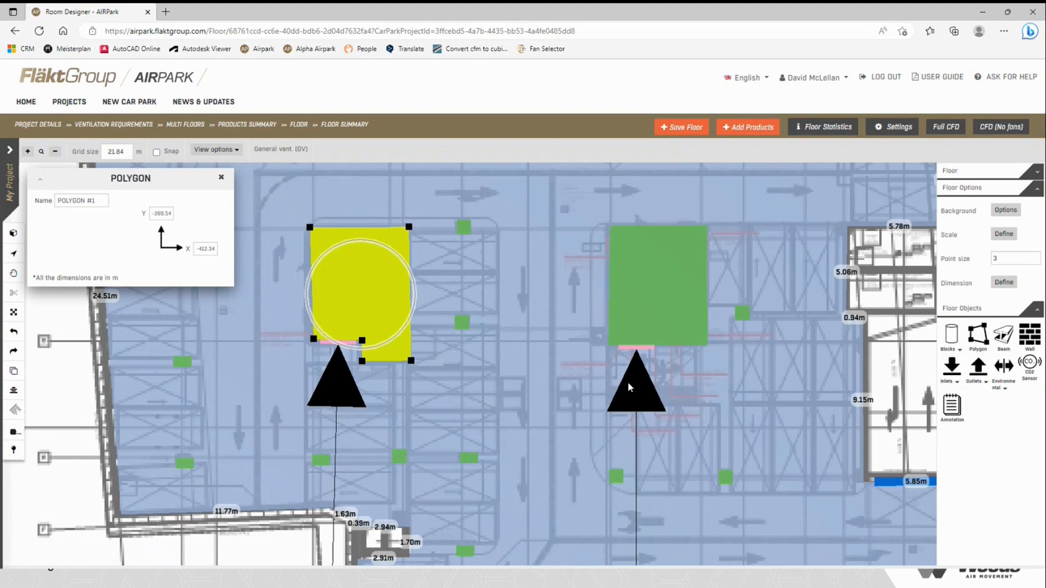
click(636, 352)
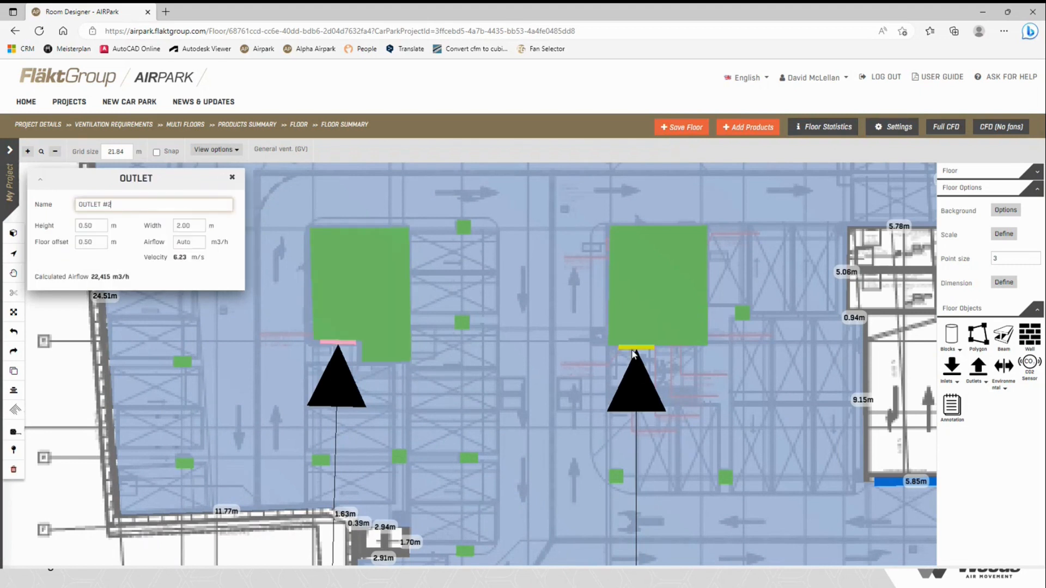
click(98, 225)
double_click(98, 226)
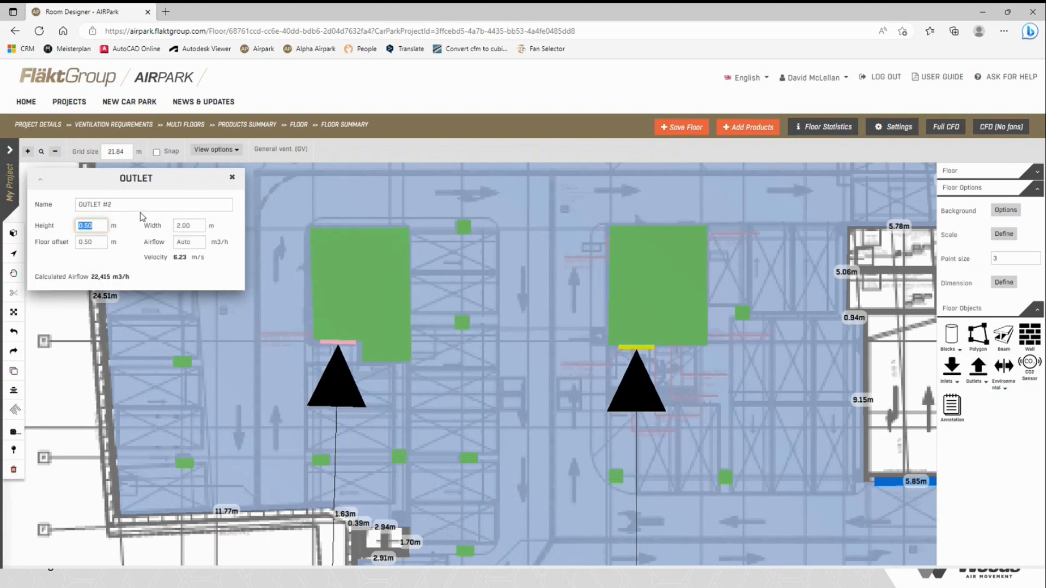
double_click(96, 243)
text(2)
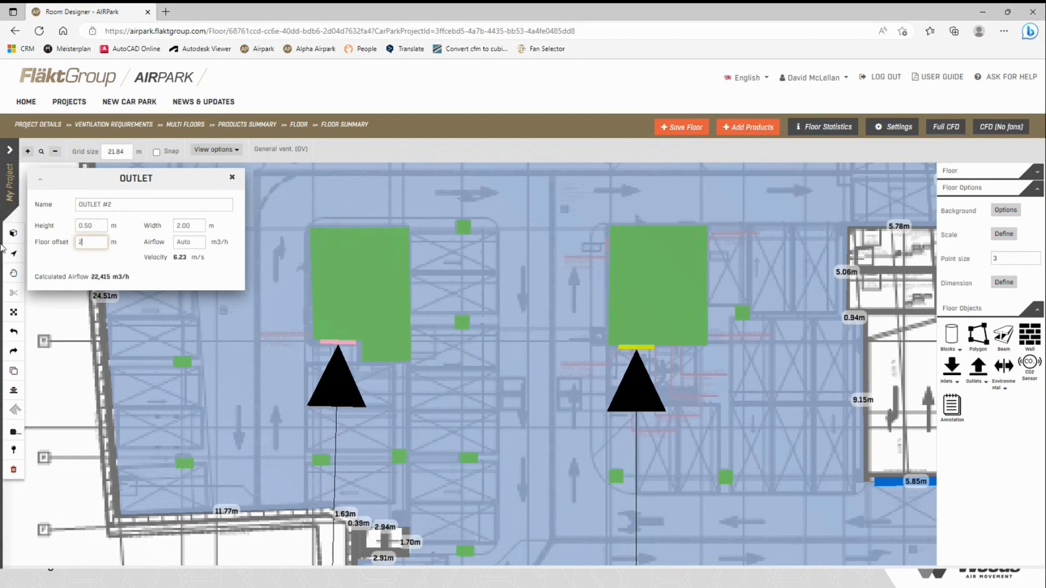
click(155, 251)
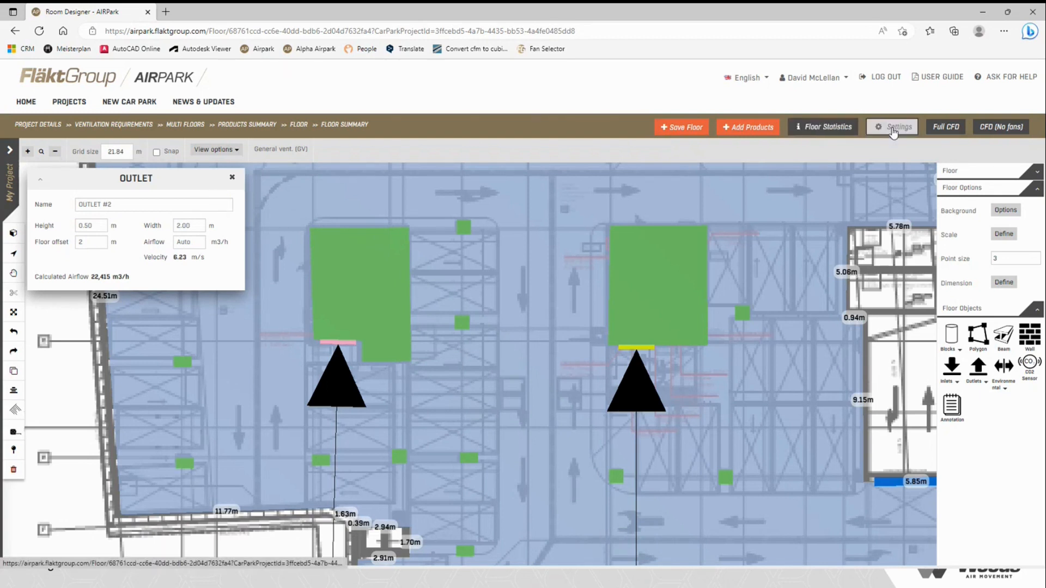
- Check the floor's ventilation statistics and set the airflow of the stair-core polygon's outlet to 24000 m3/h
click(822, 127)
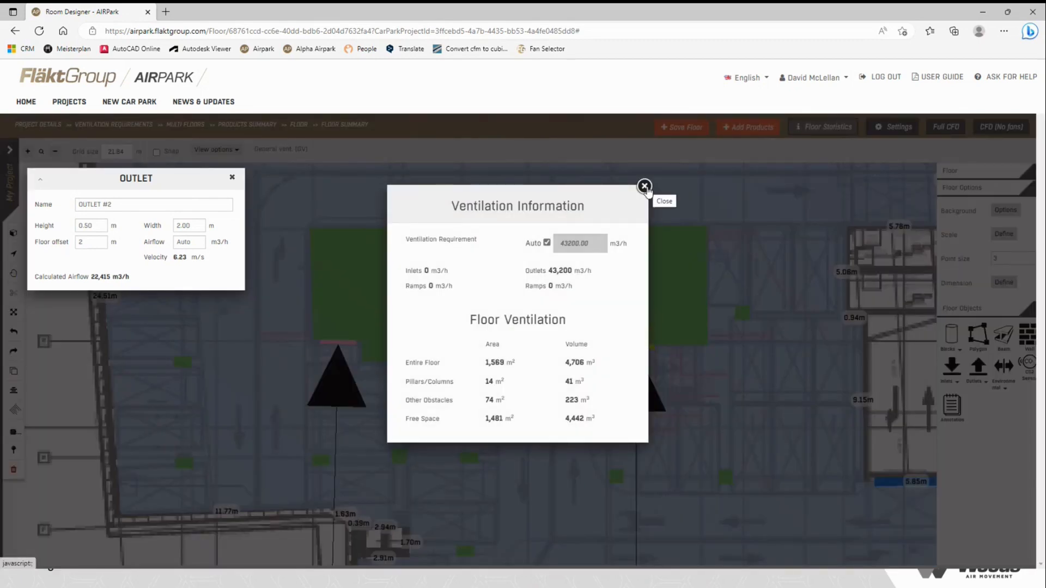
click(645, 186)
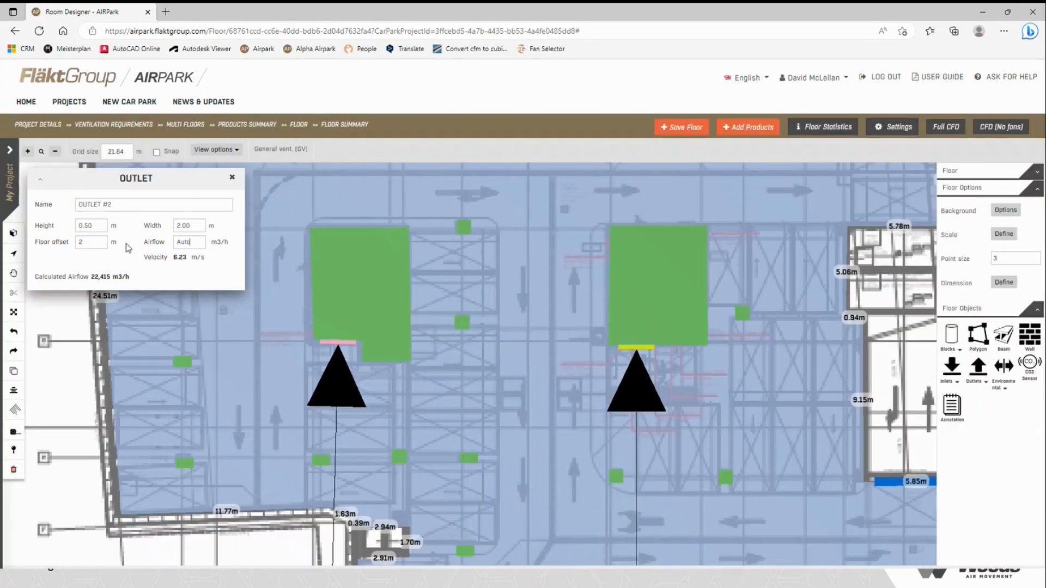
double_click(183, 242)
text(24000)
- Set the airflow of the L-shaped polygon's outlet to 24000 m3/h
click(342, 349)
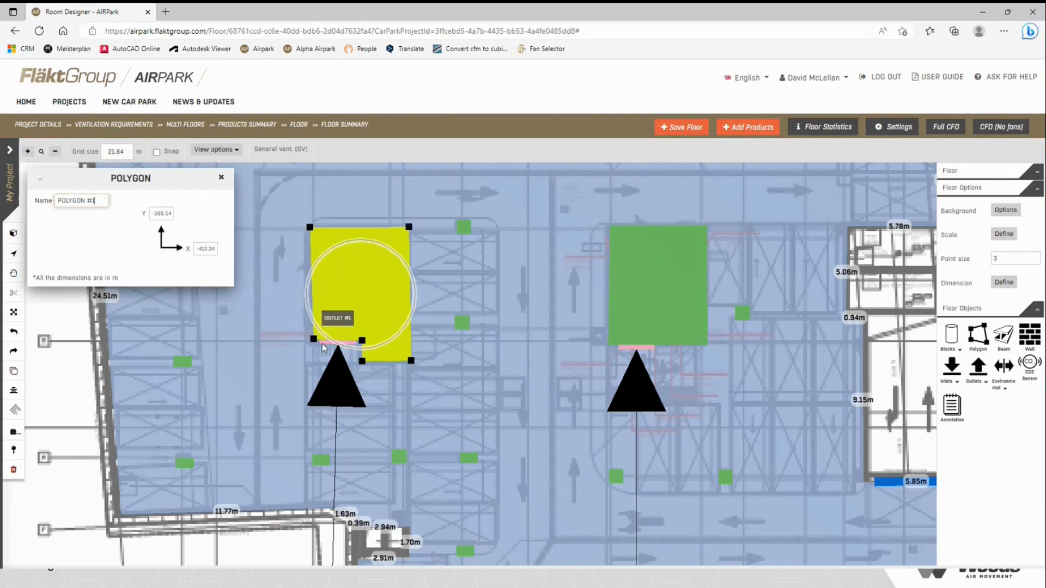
click(322, 345)
click(198, 242)
text(24000)
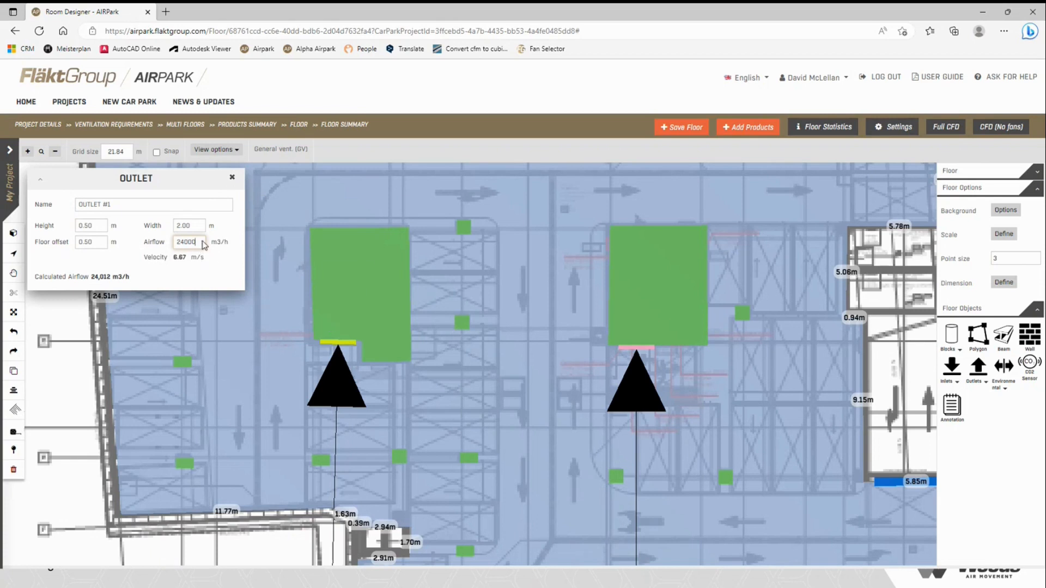
click(232, 178)
scroll(509, 343, down, 3)
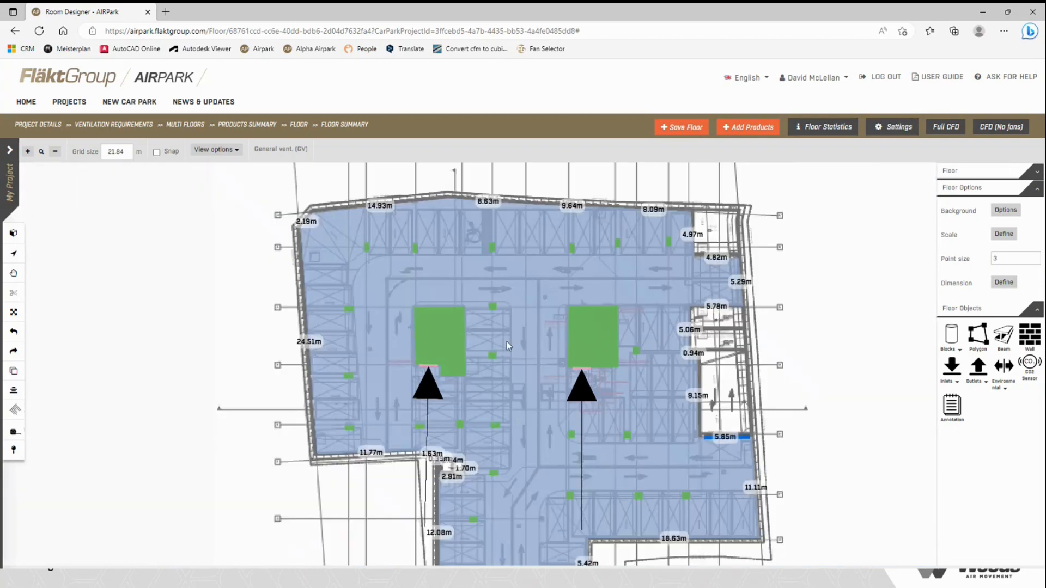
middle_drag(544, 380, 507, 327)
scroll(512, 376, down, 1)
scroll(507, 327, down, 2)
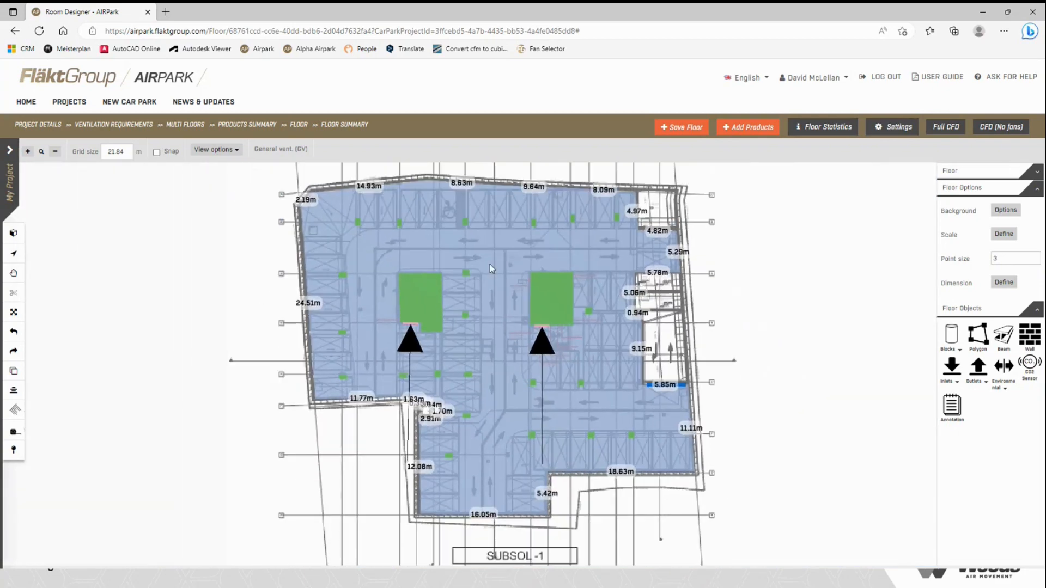
middle_drag(490, 264, 493, 288)
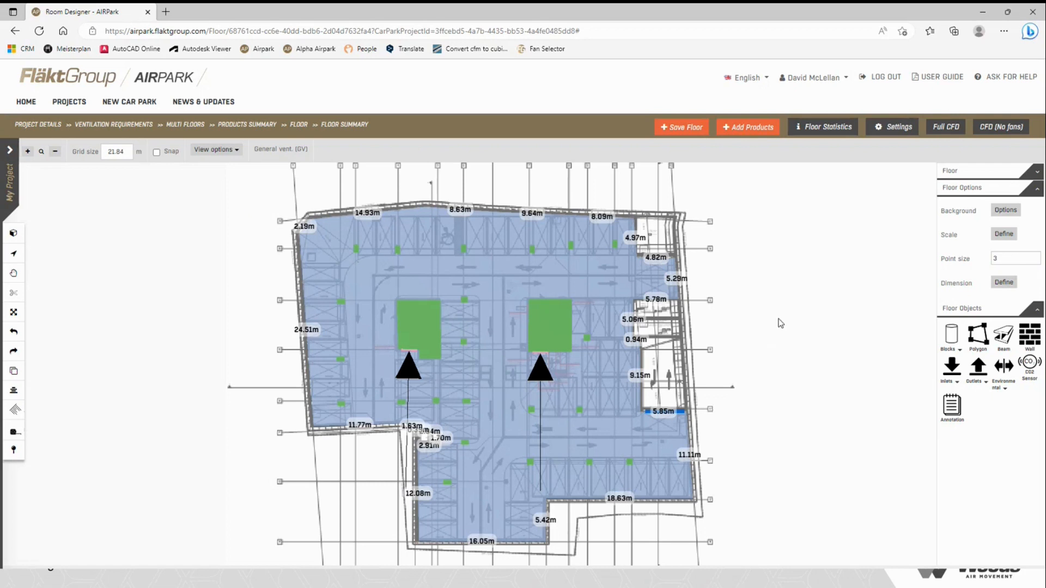
- Place three unidirectional Slim-Line JT 355 jet fans: one between the two green polygons, one beside the stair core, one below-left of the L-shaped polygon
click(750, 130)
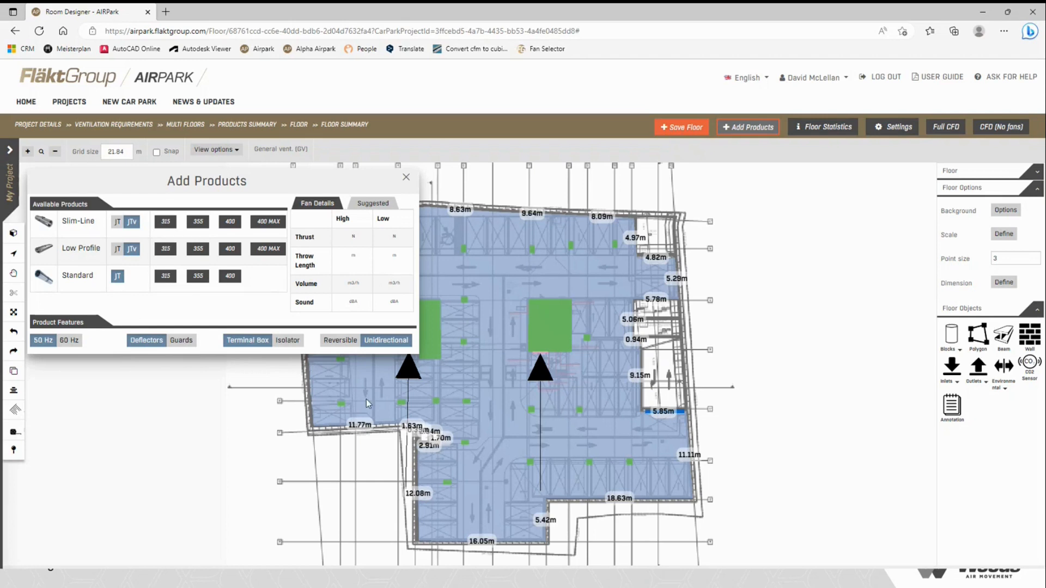
click(375, 343)
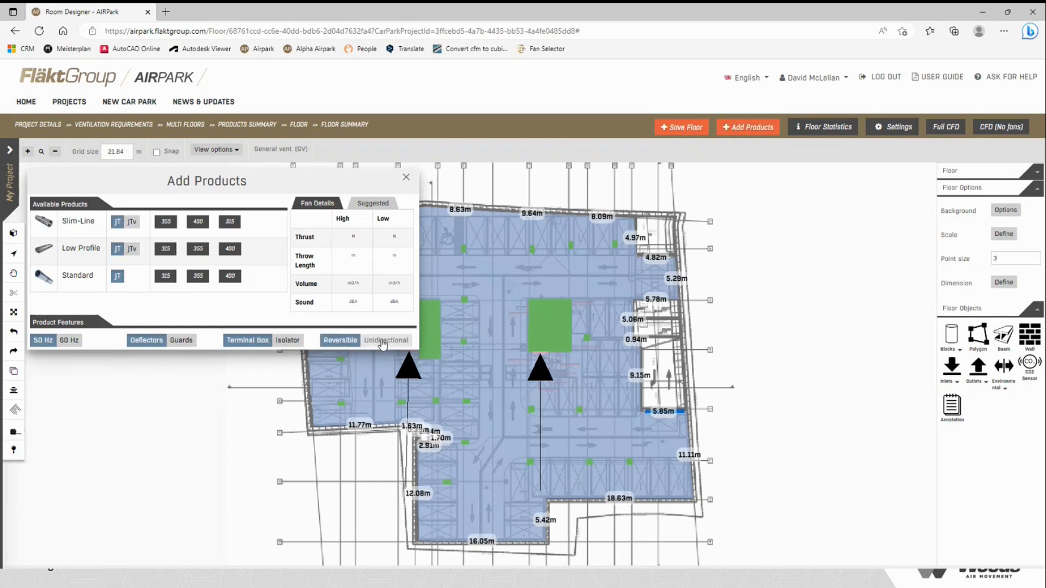
click(383, 343)
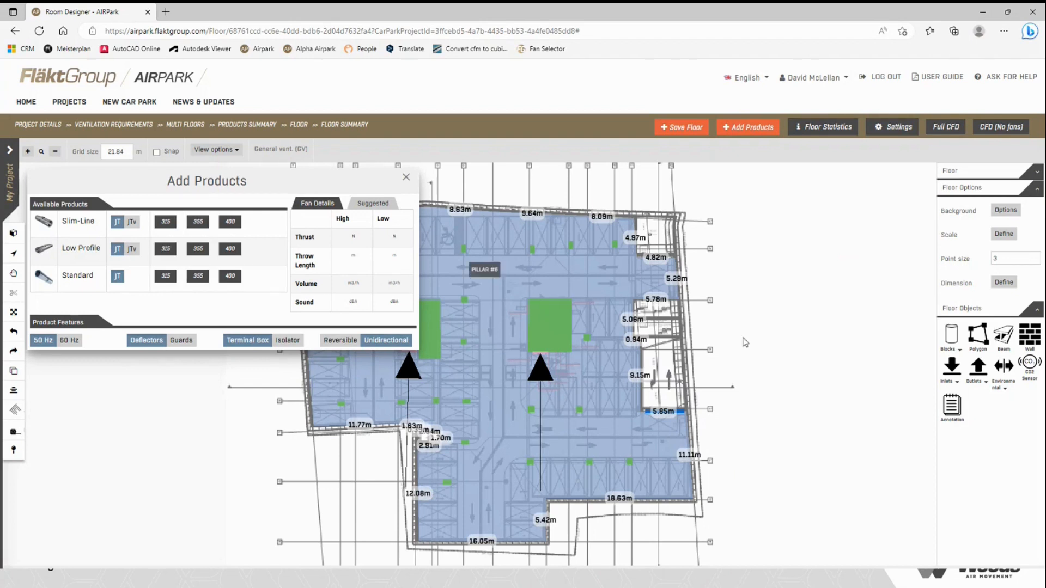
click(203, 231)
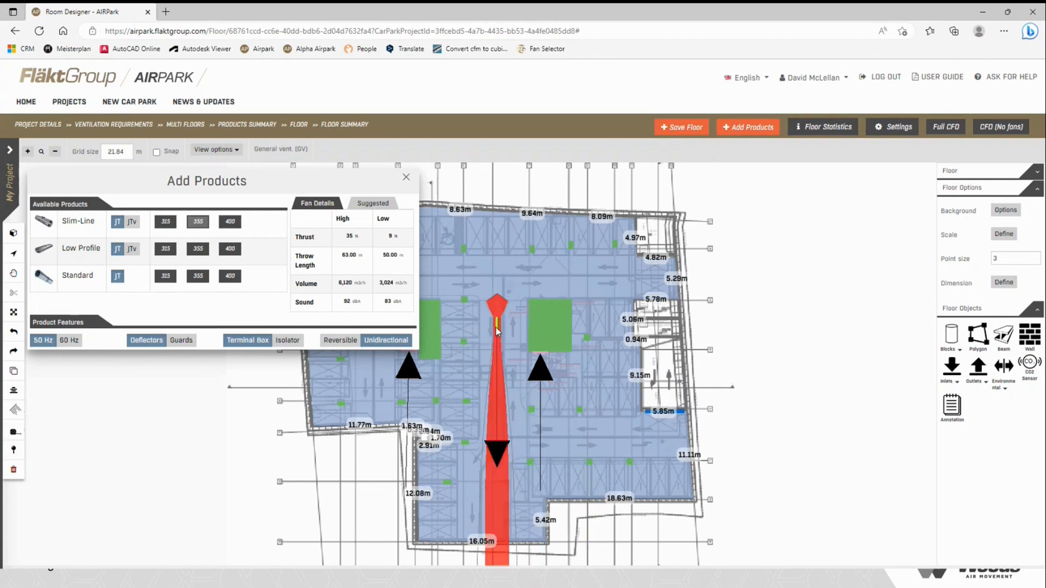
click(496, 331)
click(618, 333)
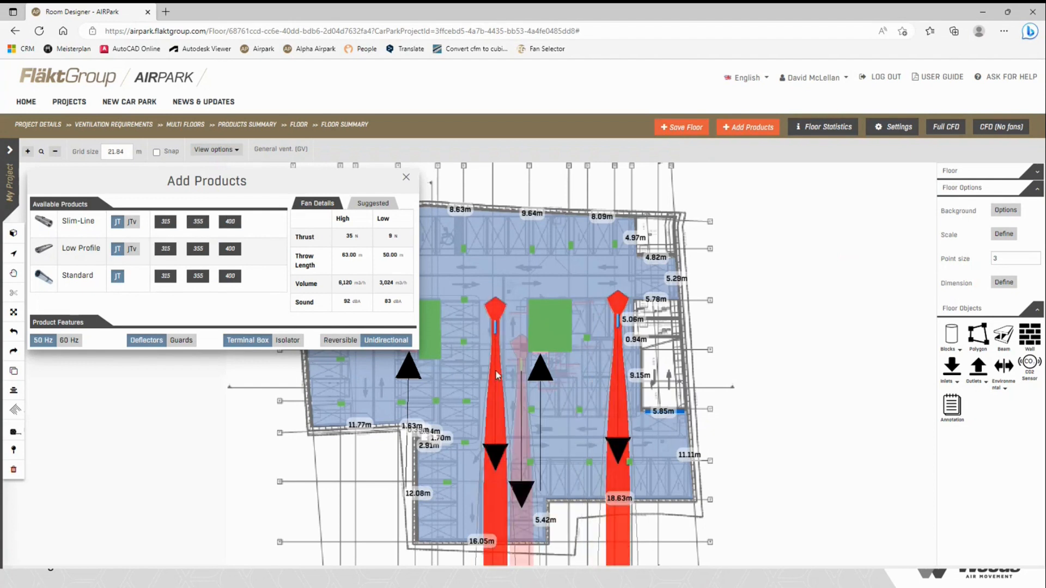
click(379, 371)
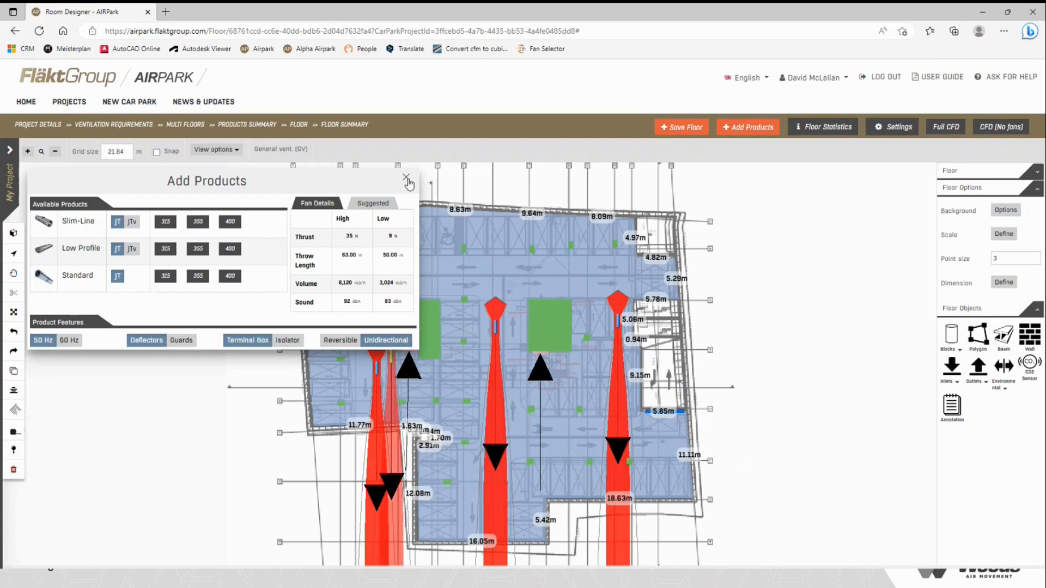
click(406, 178)
- Set the distance from the ceiling to 0.1 for the jet fan between the two green polygons
scroll(486, 304, up, 3)
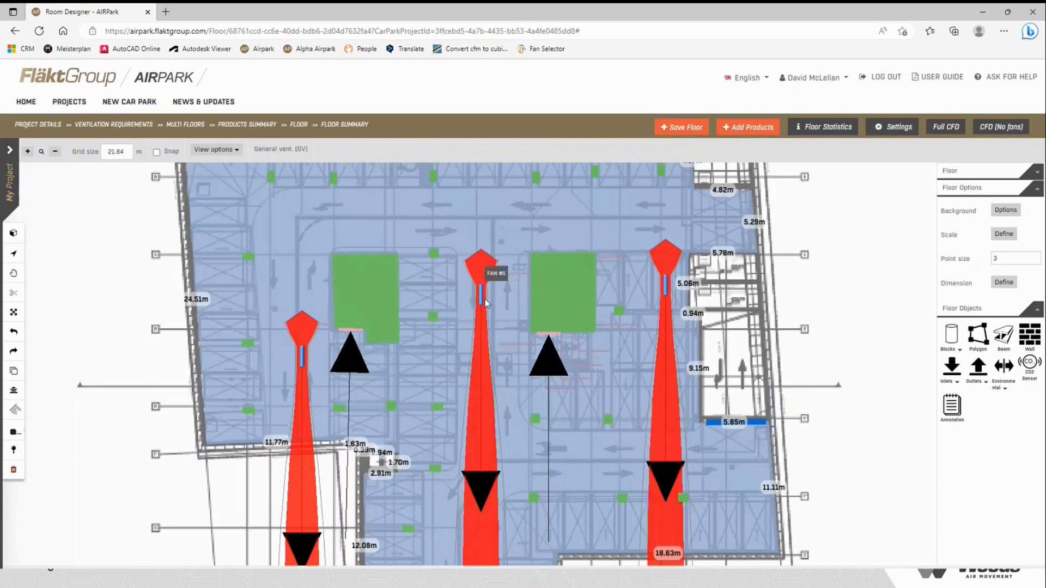
click(485, 302)
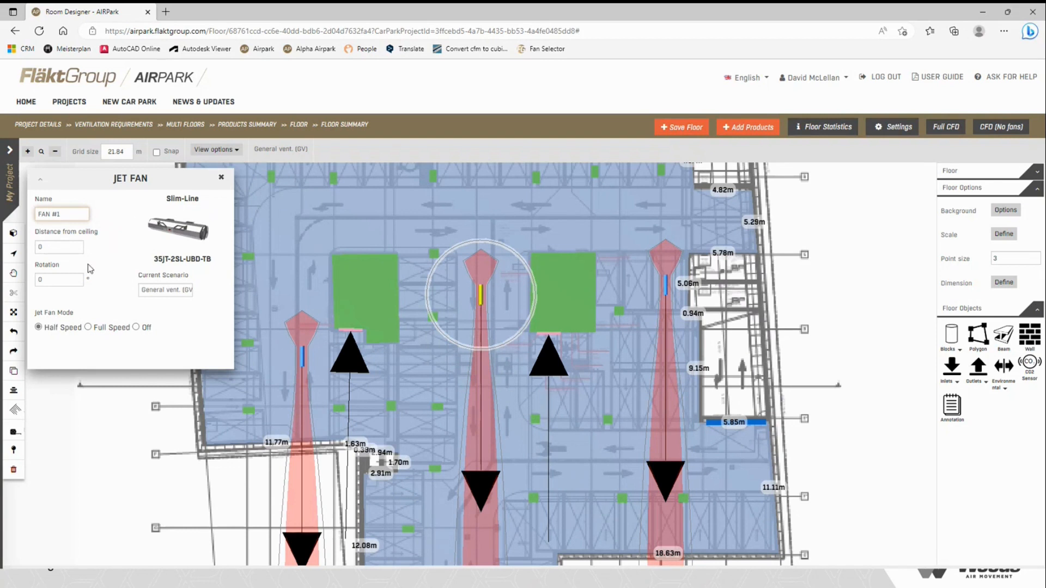
double_click(69, 249)
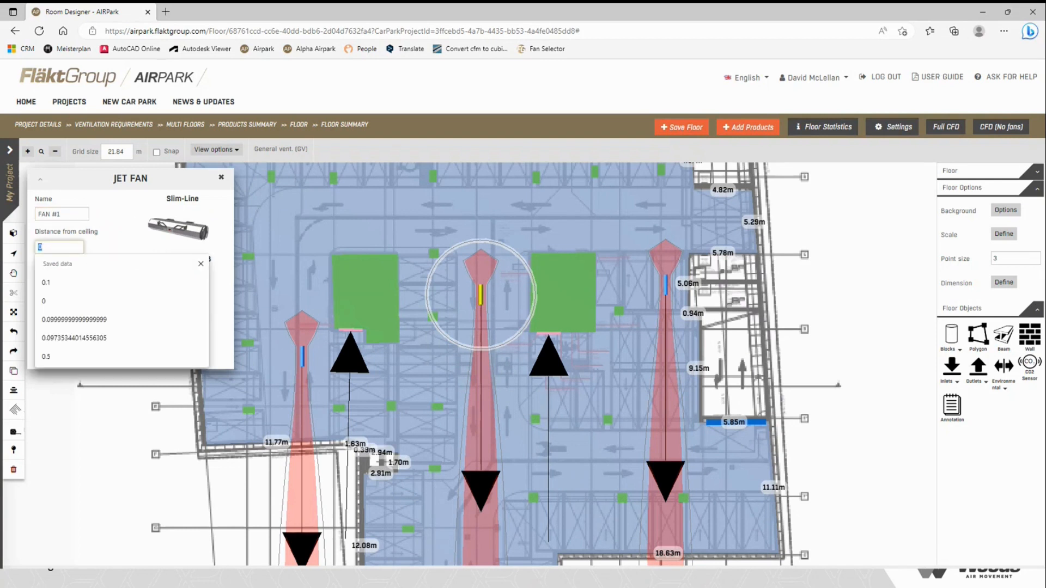
text(0.)
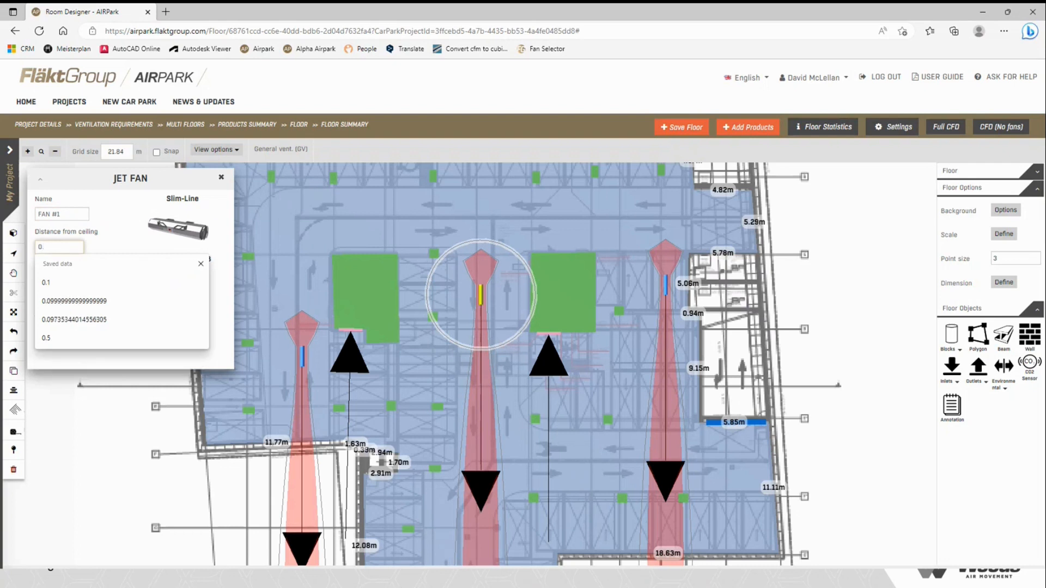
text(1)
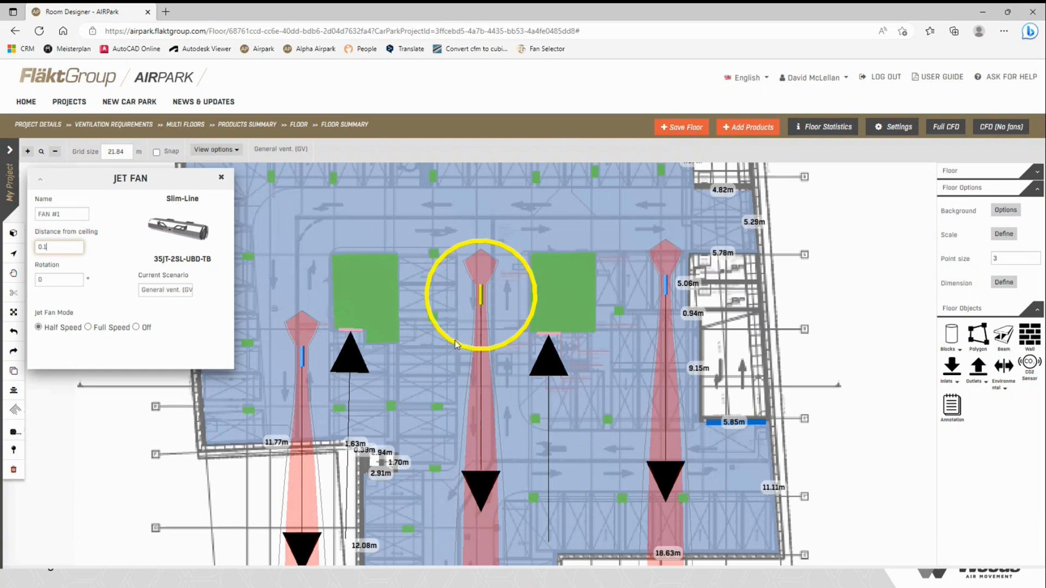
- Rotate the jet fan between the two green polygons to 270° and close its properties
drag(457, 344, 475, 264)
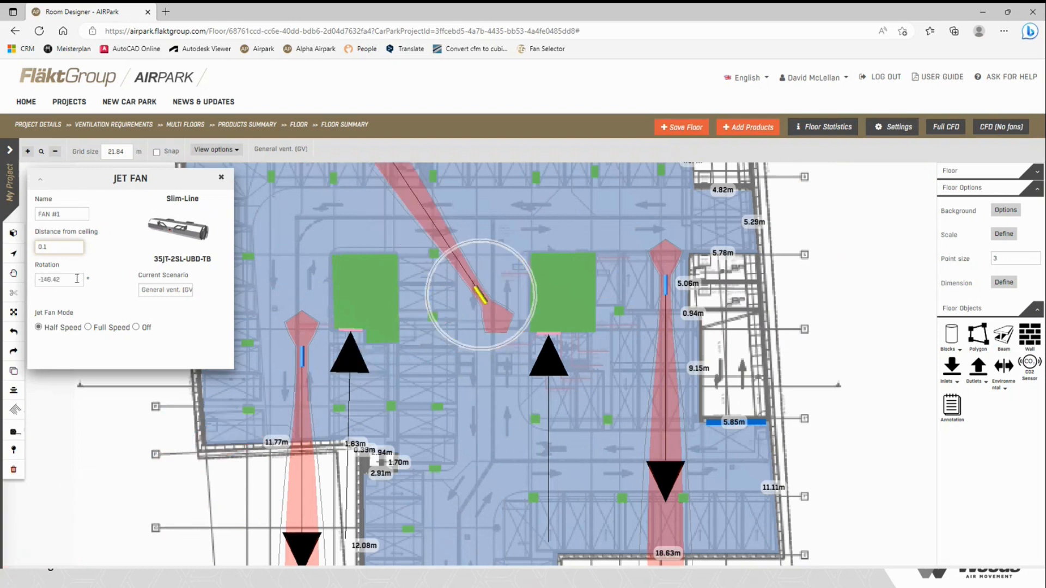
drag(78, 279, 36, 279)
text(270)
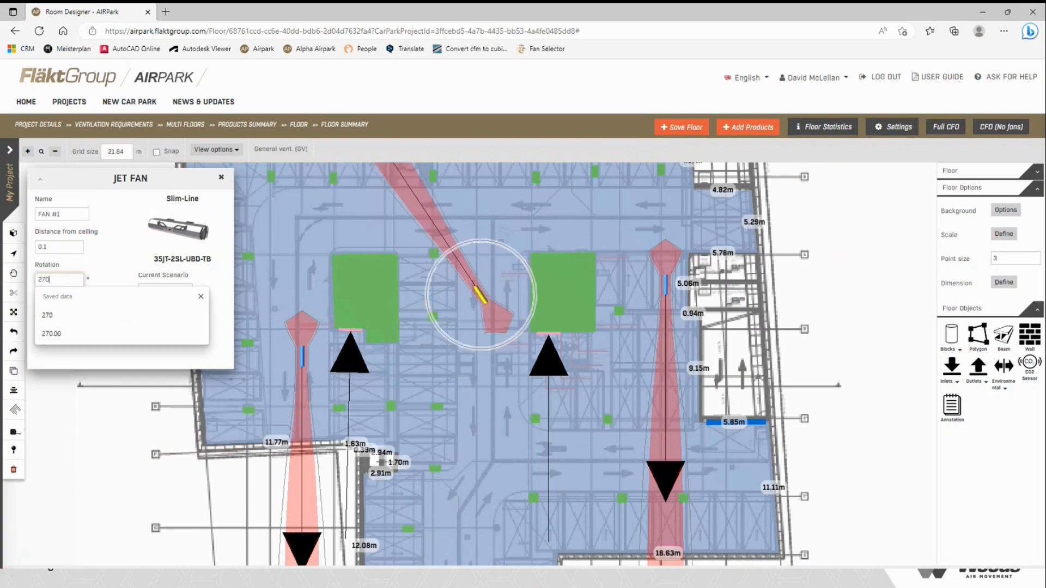
click(126, 253)
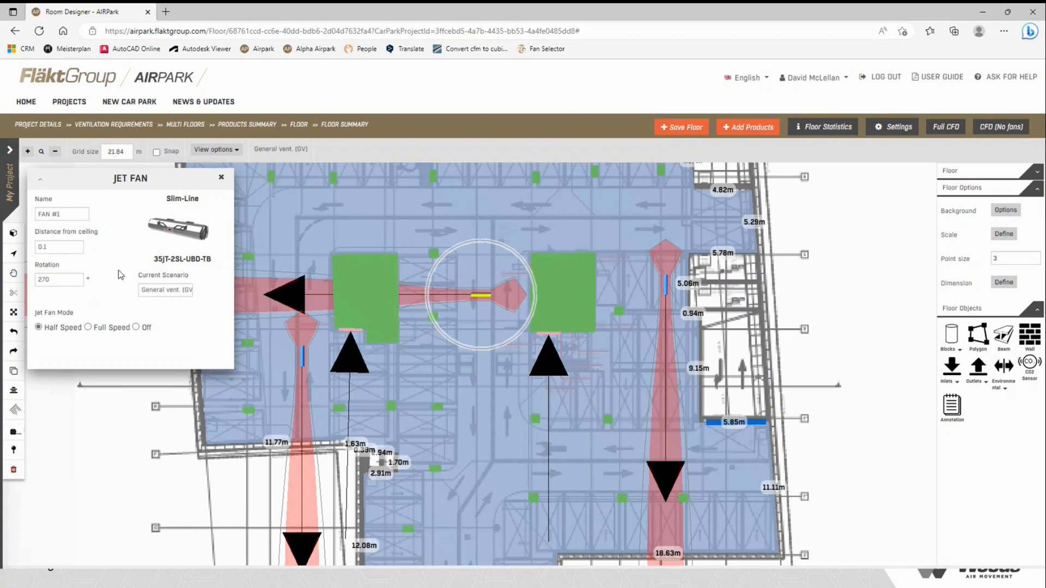
click(221, 177)
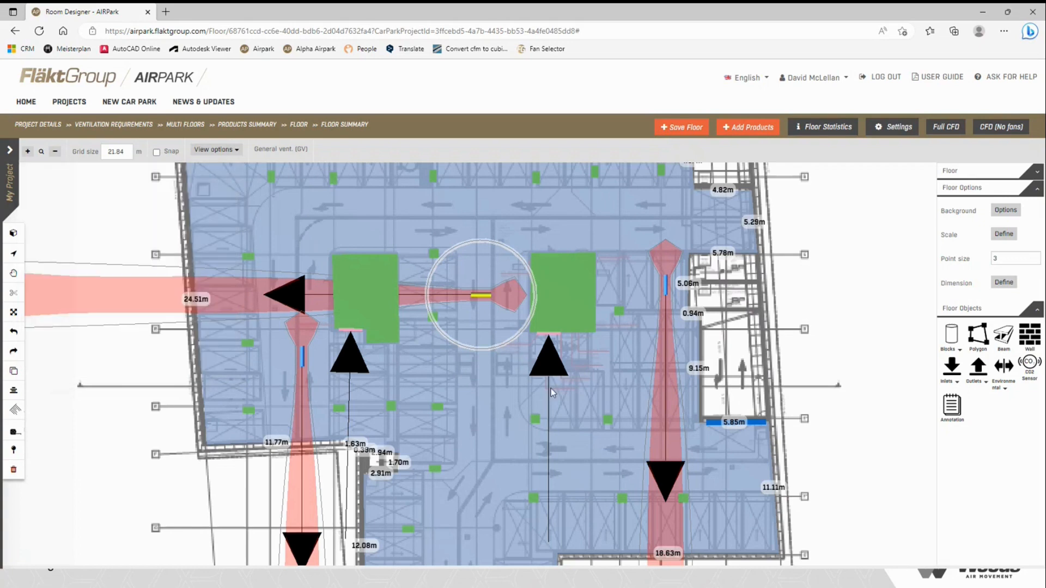
scroll(553, 393, down, 2)
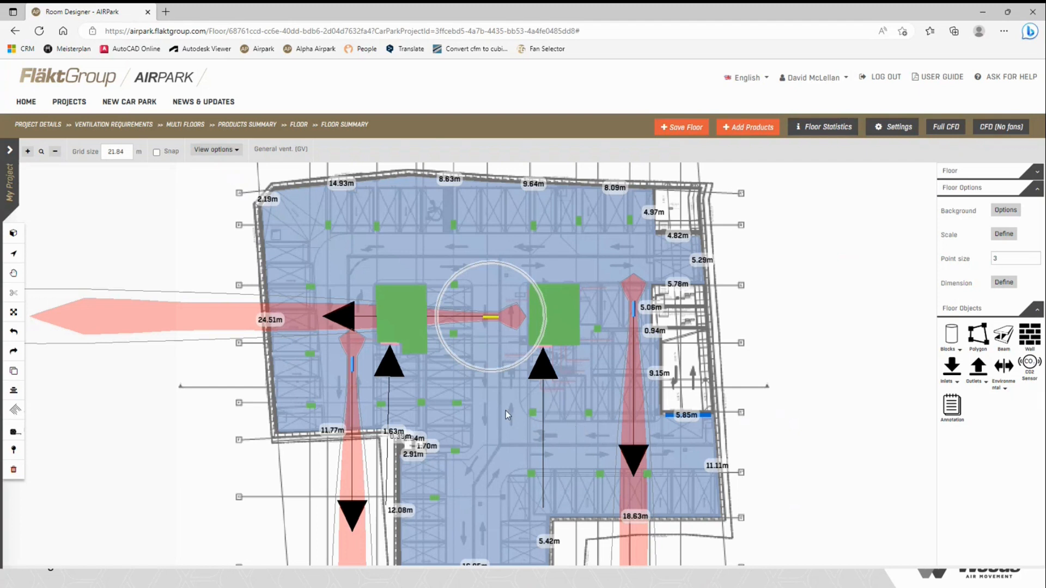
scroll(585, 426, down, 2)
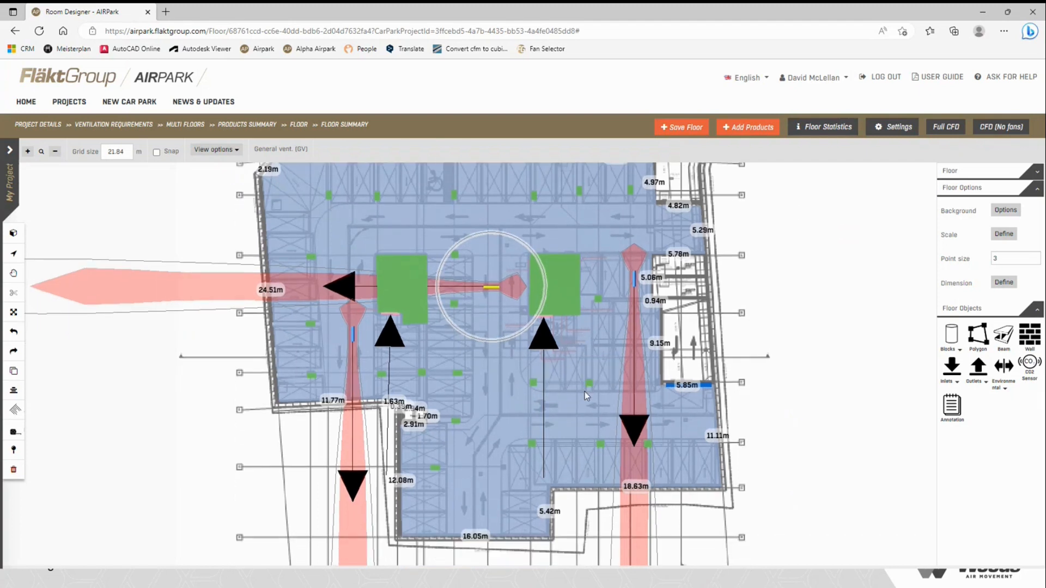